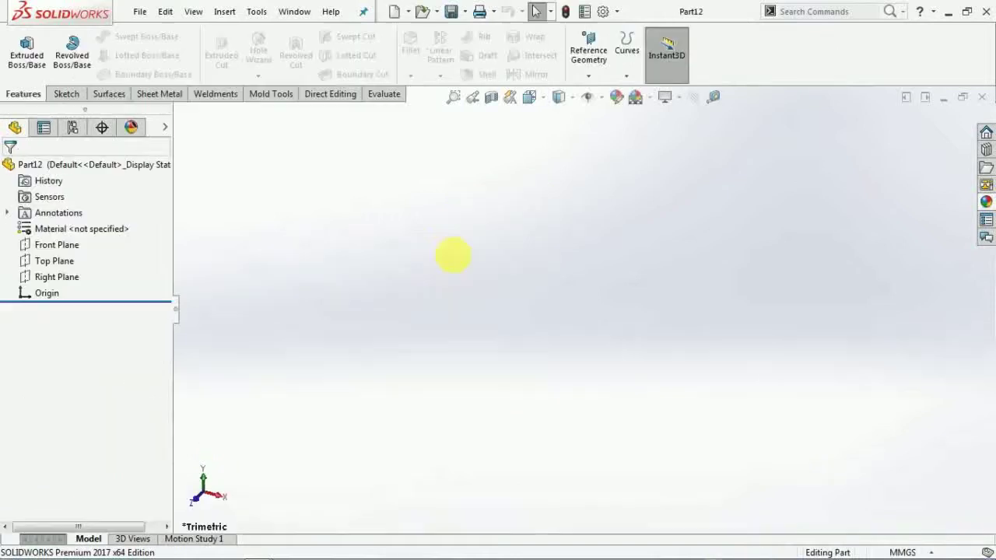
- Change the viewport's background scene to Plain White
{"action": "left_click", "coordinate": [664, 97]}
{"action": "left_click", "coordinate": [659, 135]}
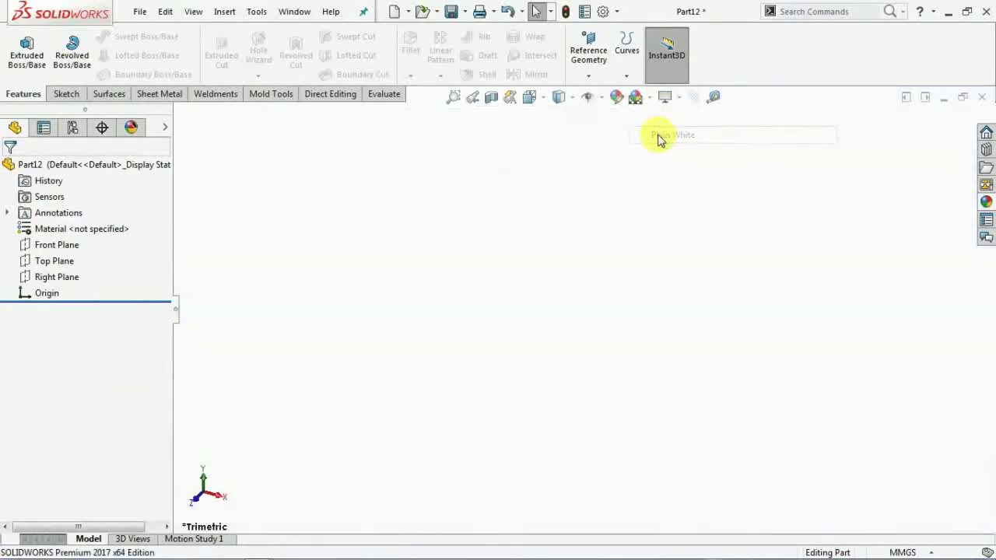
- Start a sketch on the Top Plane and draw a circle of about 66 mm radius centred on the origin
{"action": "left_click", "coordinate": [66, 94]}
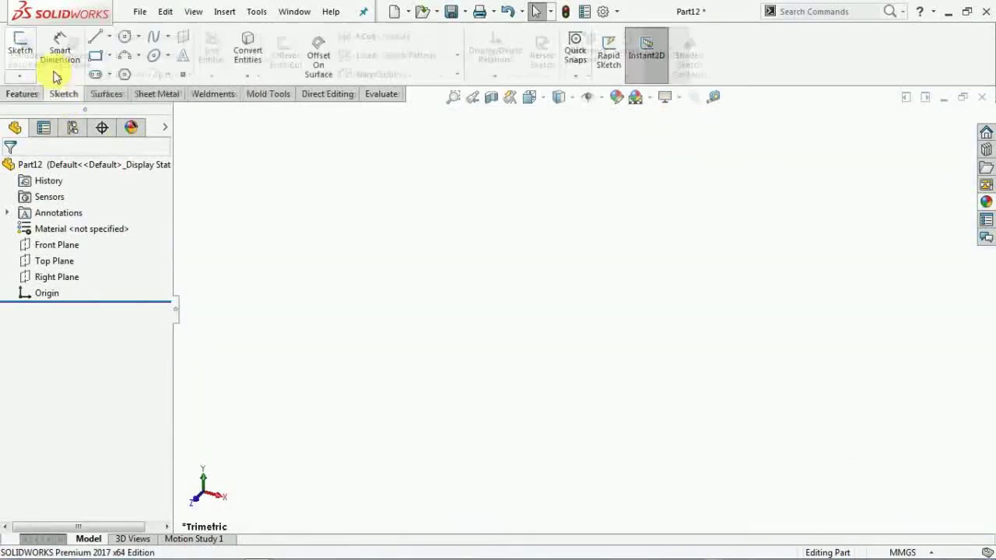
{"action": "left_click", "coordinate": [20, 47]}
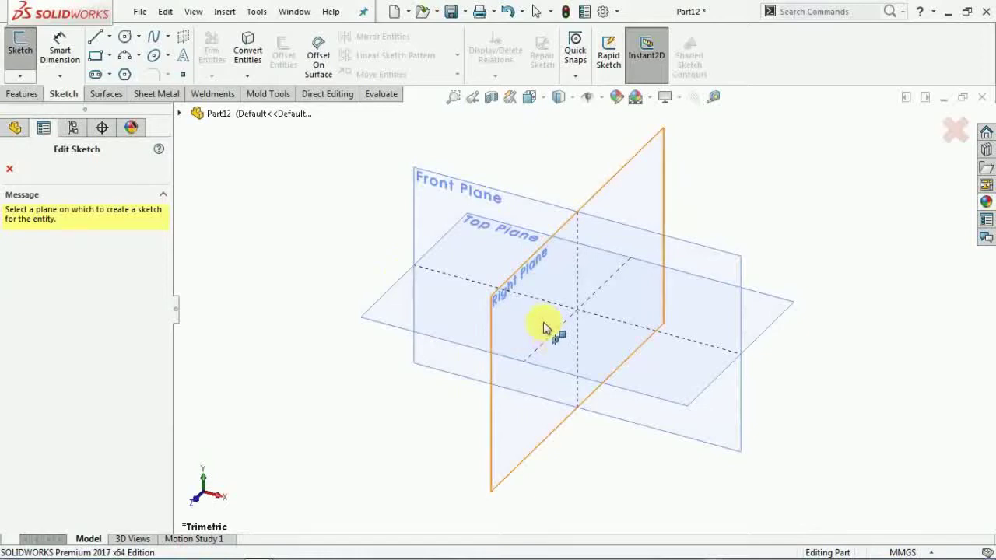
{"action": "left_click", "coordinate": [402, 318]}
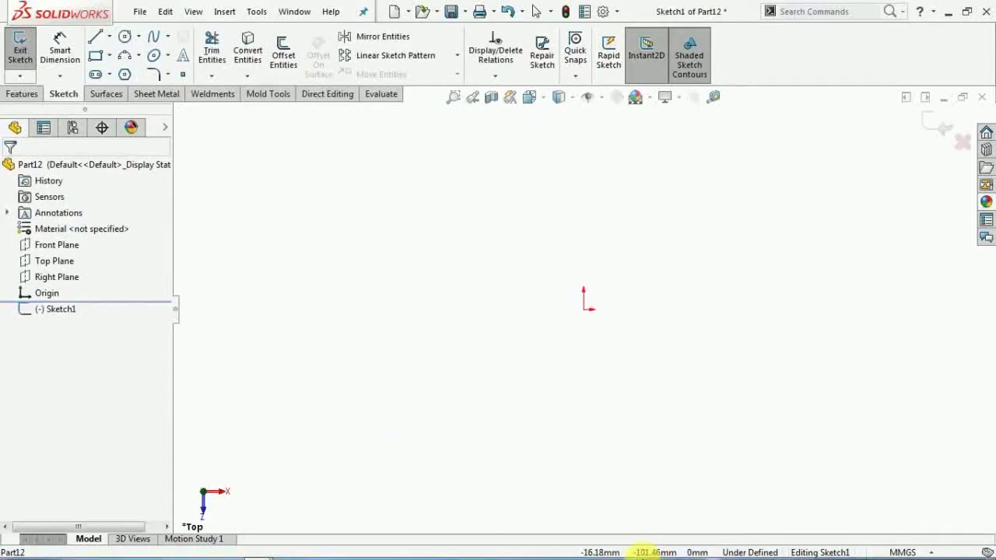
{"action": "left_click", "coordinate": [124, 37]}
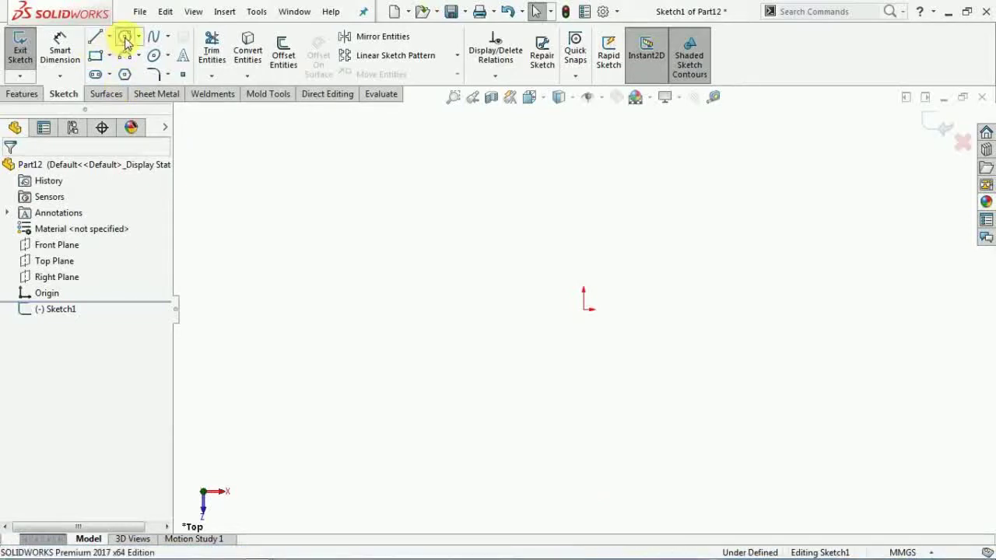
{"action": "left_click_drag", "start_coordinate": [585, 310], "coordinate": [697, 409]}
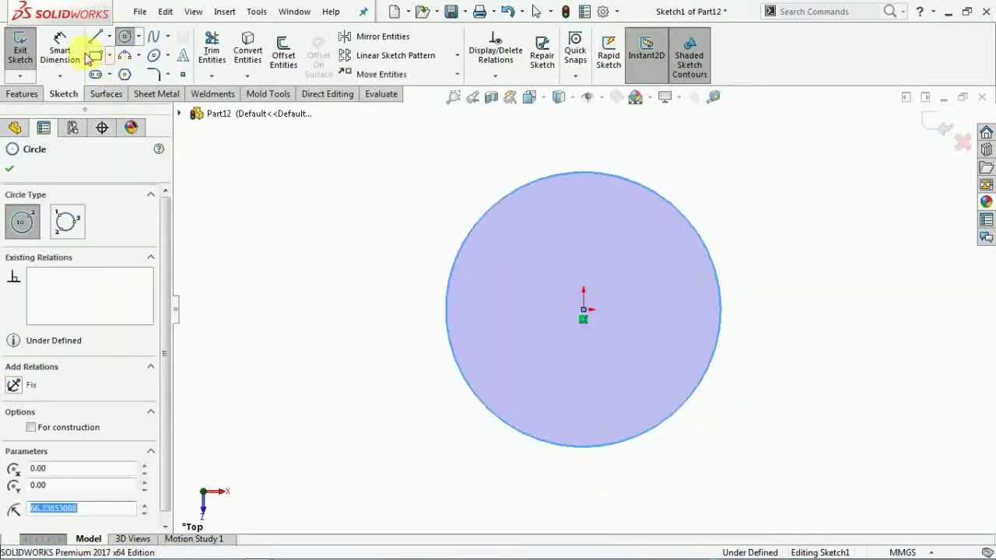
- Dimension the circle's diameter at 300 mm
{"action": "left_click", "coordinate": [68, 48]}
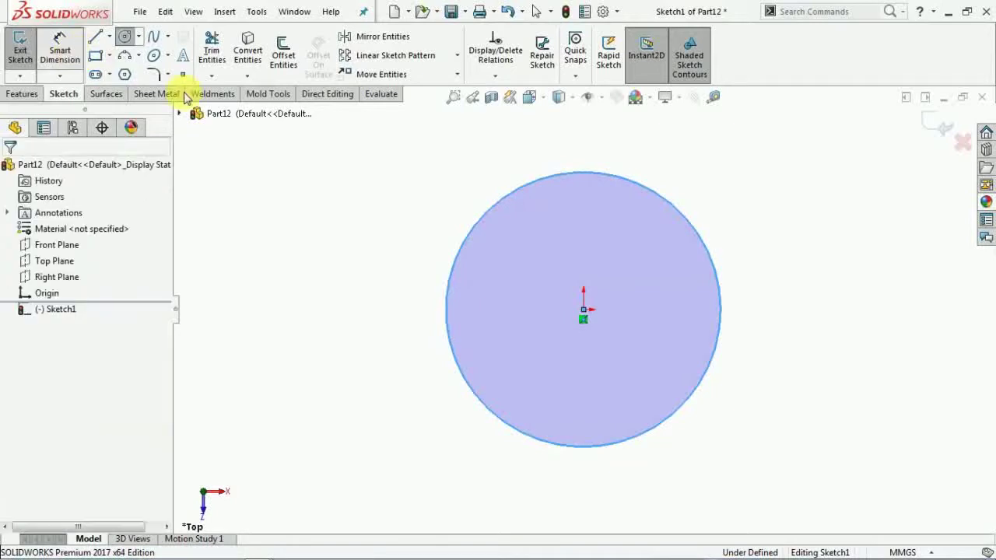
{"action": "left_click", "coordinate": [387, 202]}
{"action": "left_click", "coordinate": [373, 201]}
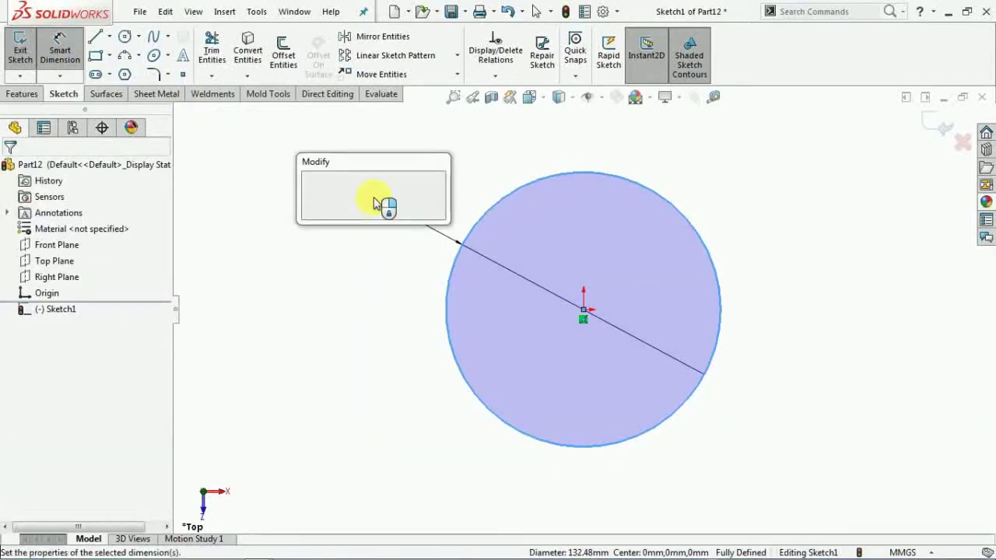
{"action": "type", "text": "300"}
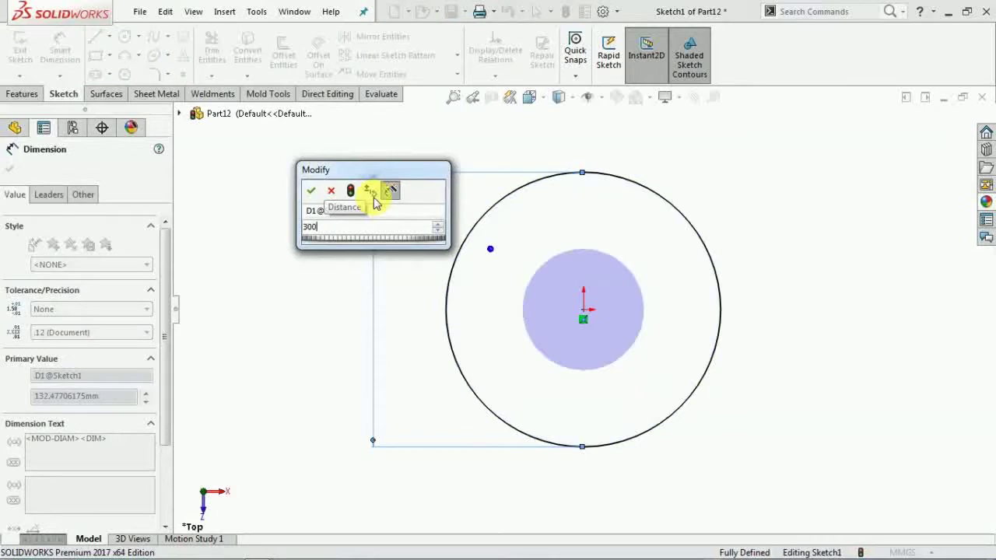
{"action": "key", "text": "Return"}
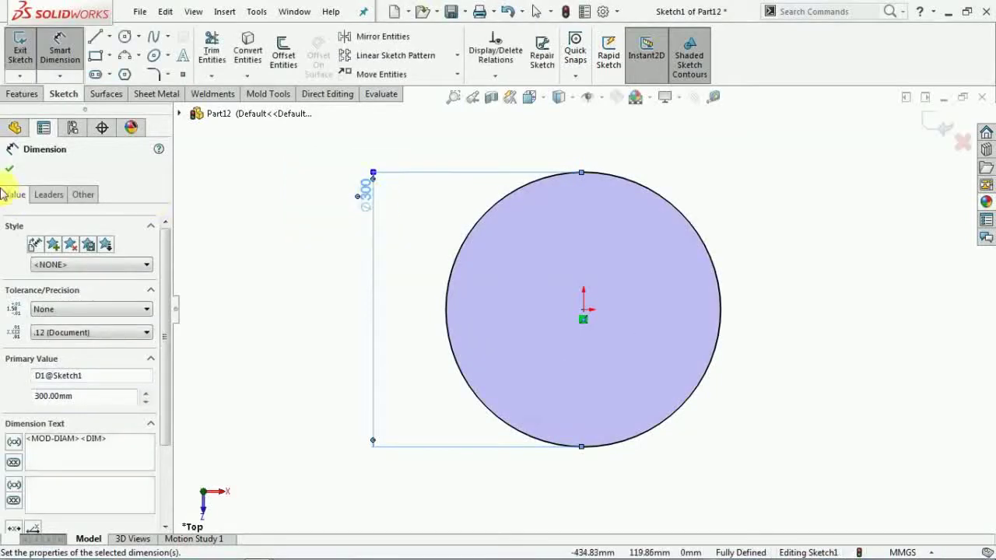
{"action": "left_click", "coordinate": [9, 173]}
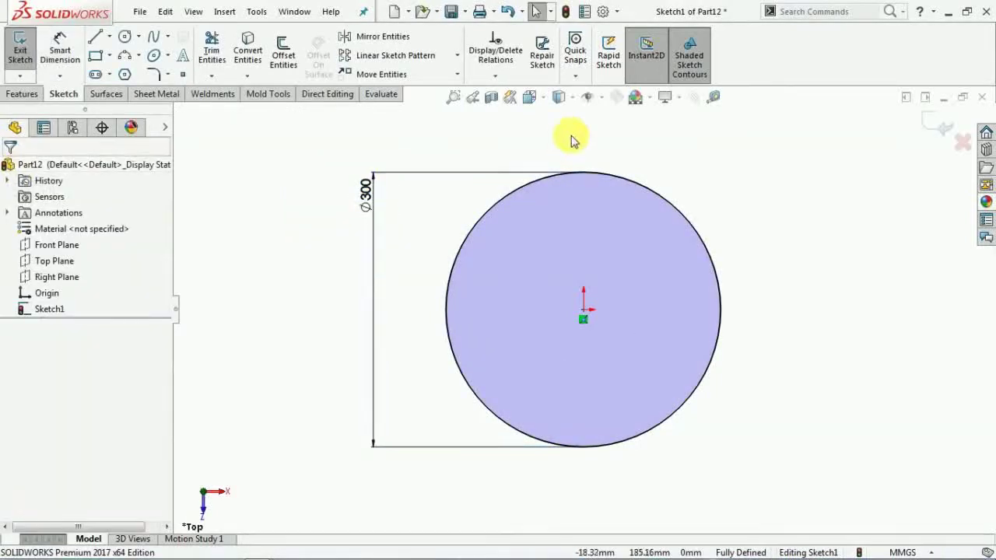
- Create a clockwise Helix from the circle, defined by pitch and revolution, with constant 200 mm pitch, 3 revolutions and 0° start angle
{"action": "left_click", "coordinate": [36, 94]}
{"action": "left_click", "coordinate": [627, 76]}
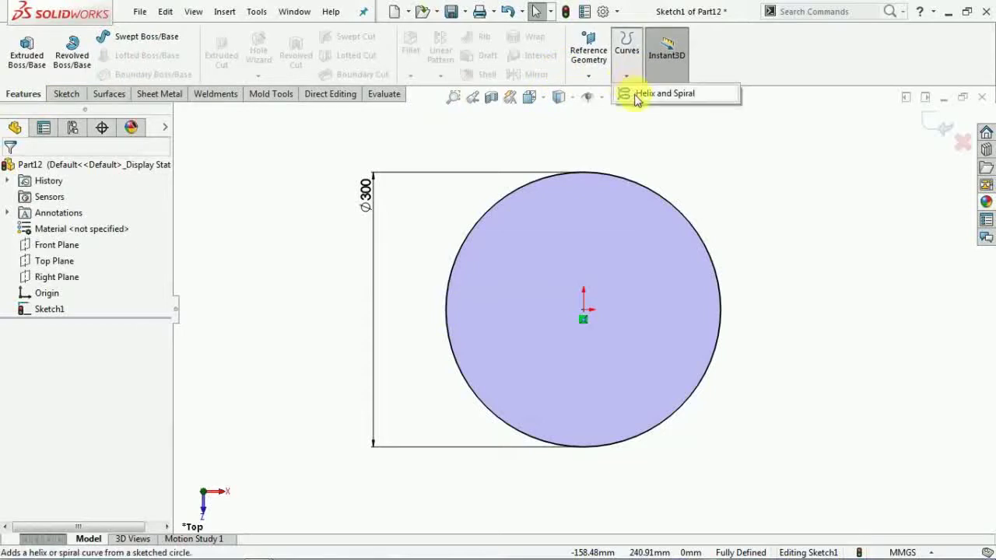
{"action": "left_click", "coordinate": [638, 93]}
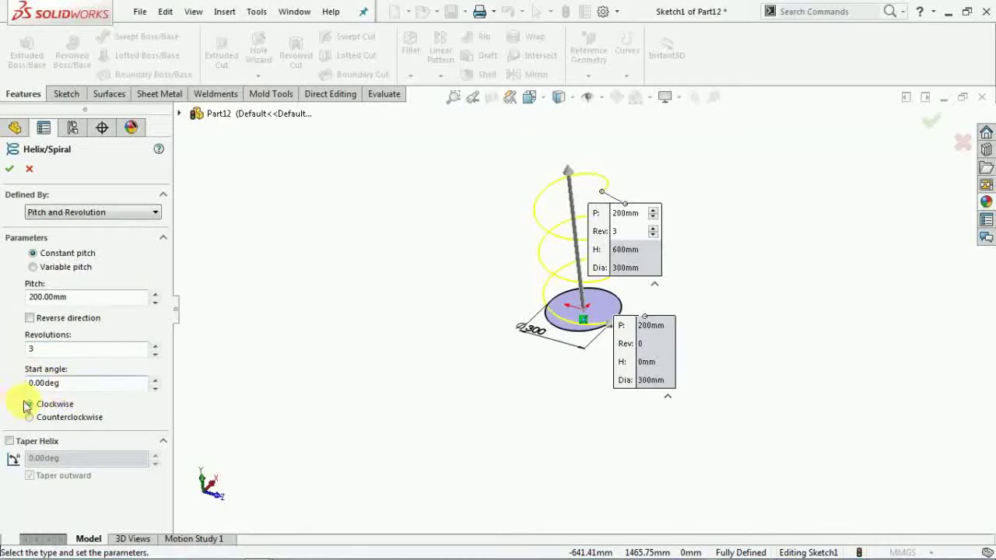
{"action": "left_click", "coordinate": [10, 171]}
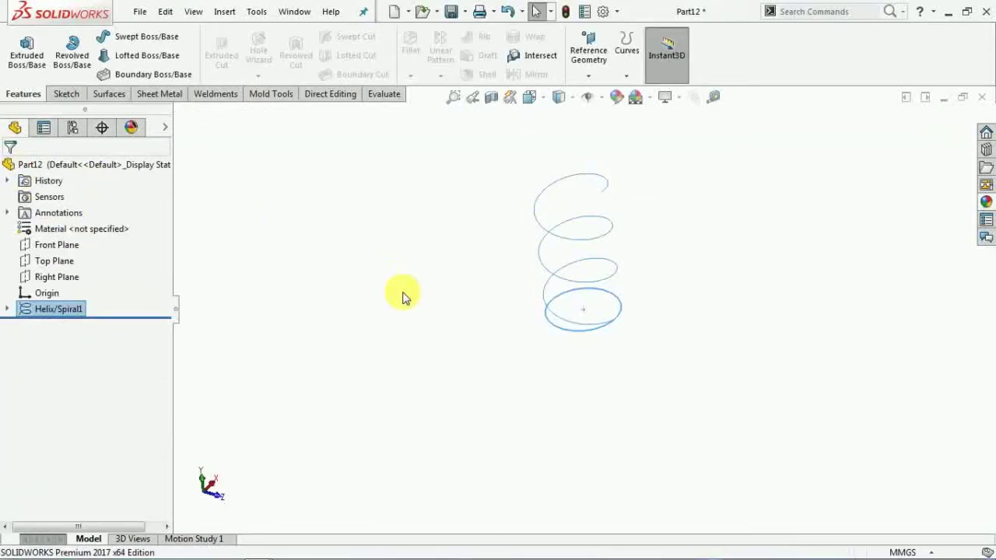
- Start a new sketch on the Right Plane
{"action": "left_click", "coordinate": [62, 279]}
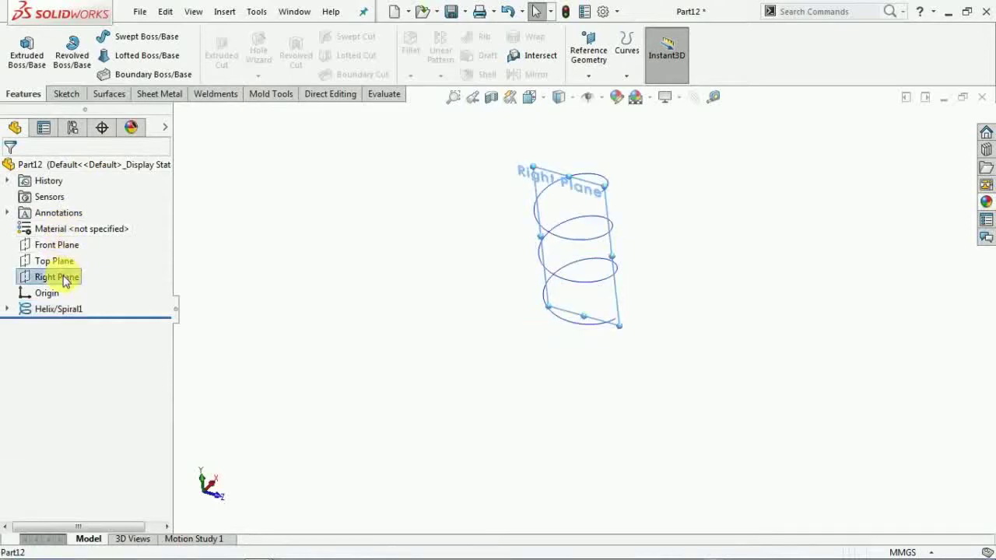
{"action": "left_click", "coordinate": [140, 260]}
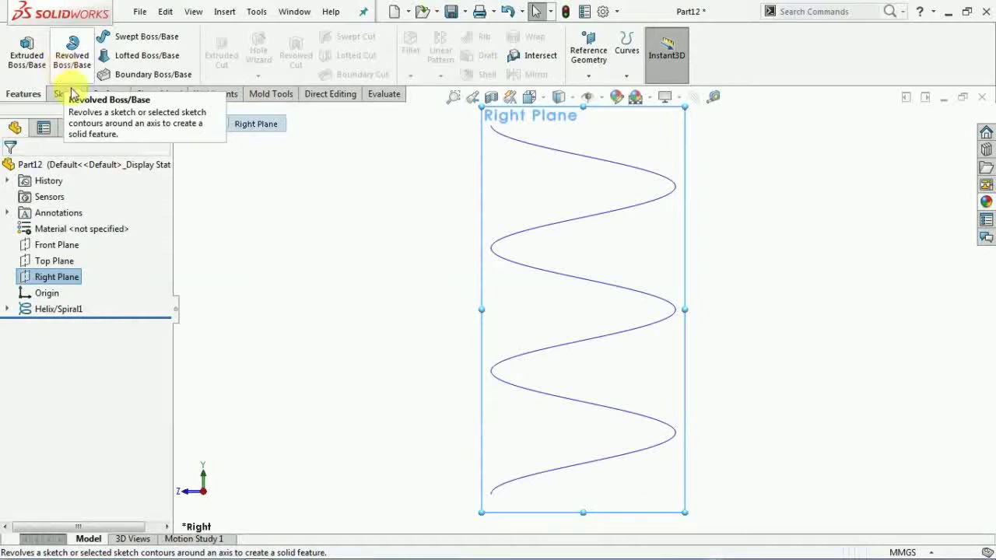
{"action": "middle_click_drag", "start_coordinate": [360, 243], "coordinate": [150, 204]}
{"action": "left_click", "coordinate": [67, 94]}
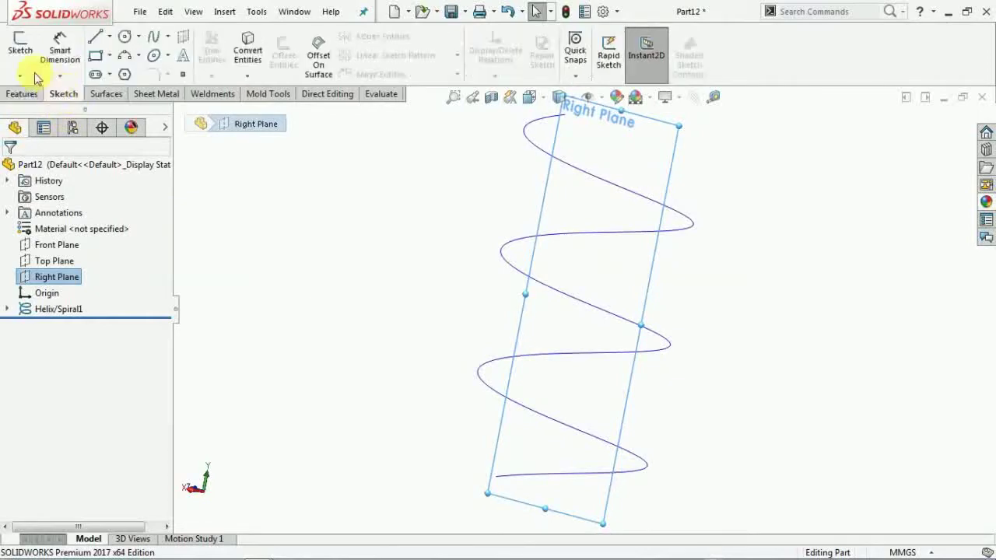
{"action": "left_click", "coordinate": [30, 69]}
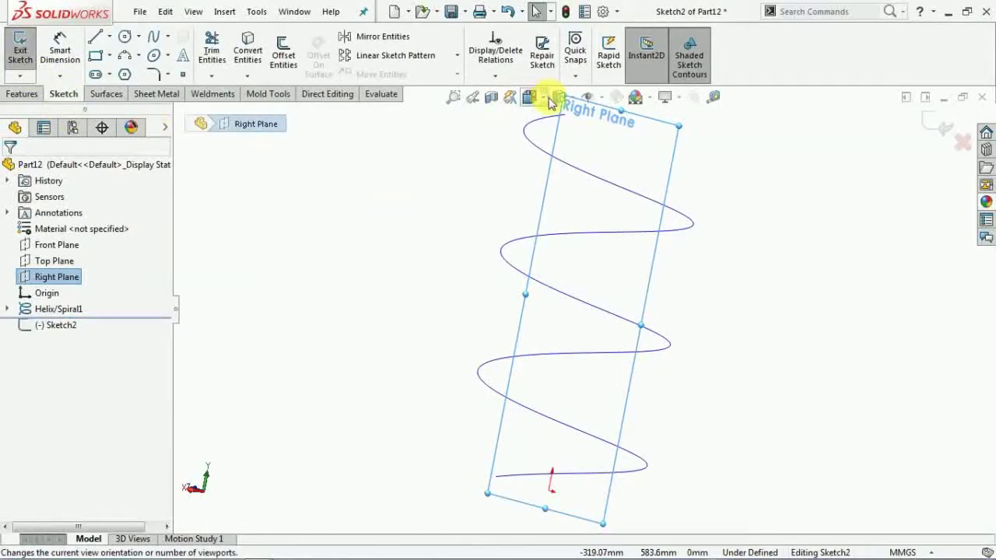
- Sketch a circle of about 37 mm radius just above the helix's upper end, working in the Left view
{"action": "left_click", "coordinate": [554, 98]}
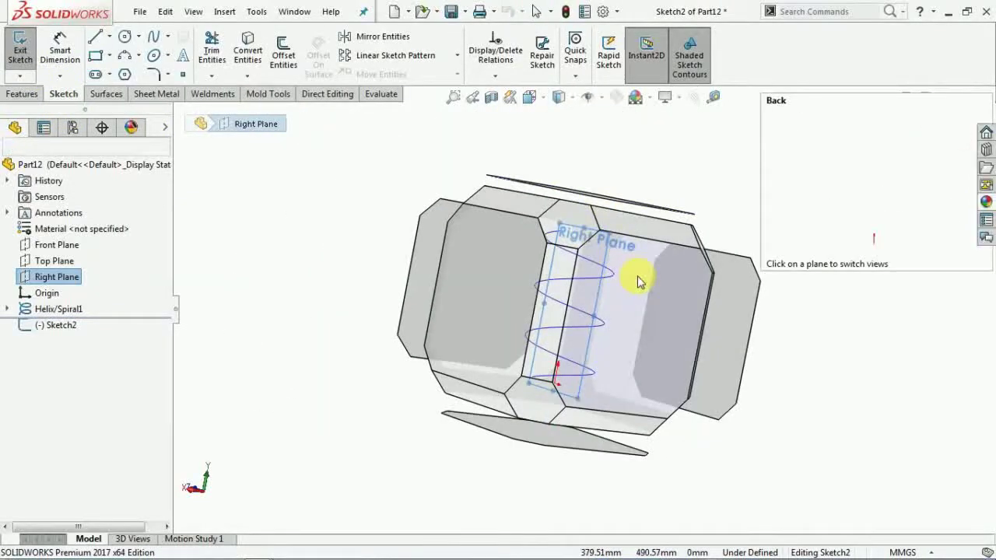
{"action": "left_click", "coordinate": [635, 278]}
{"action": "middle_click_drag", "start_coordinate": [622, 276], "coordinate": [509, 249]}
{"action": "left_click", "coordinate": [560, 98]}
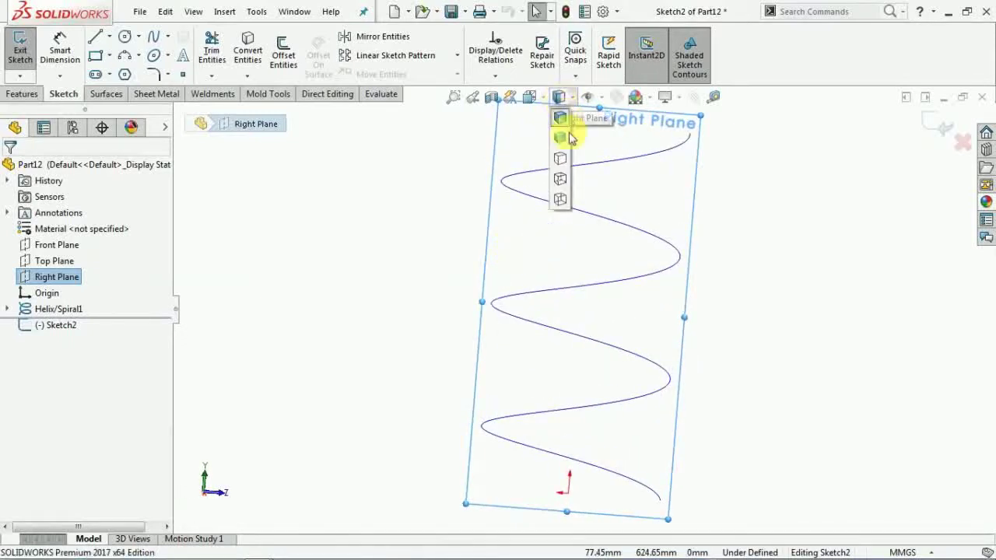
{"action": "left_click", "coordinate": [529, 96]}
{"action": "left_click", "coordinate": [552, 185]}
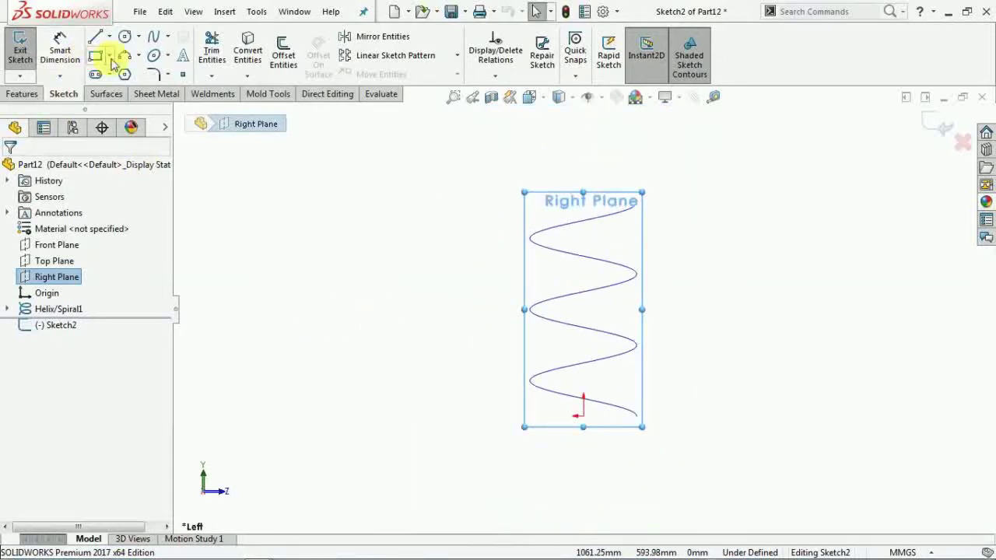
{"action": "left_click", "coordinate": [126, 39]}
{"action": "scroll", "coordinate": [659, 171], "scroll_direction": "up", "scroll_amount": 2}
{"action": "left_click", "coordinate": [660, 169]}
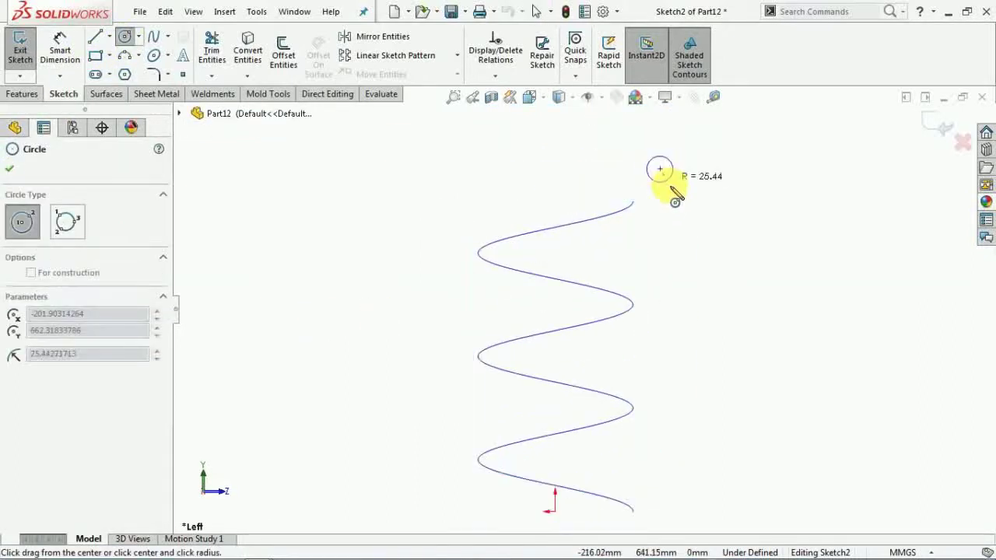
{"action": "left_click", "coordinate": [658, 201]}
- Dimension the small circle's diameter at 80 mm
{"action": "left_click", "coordinate": [60, 48]}
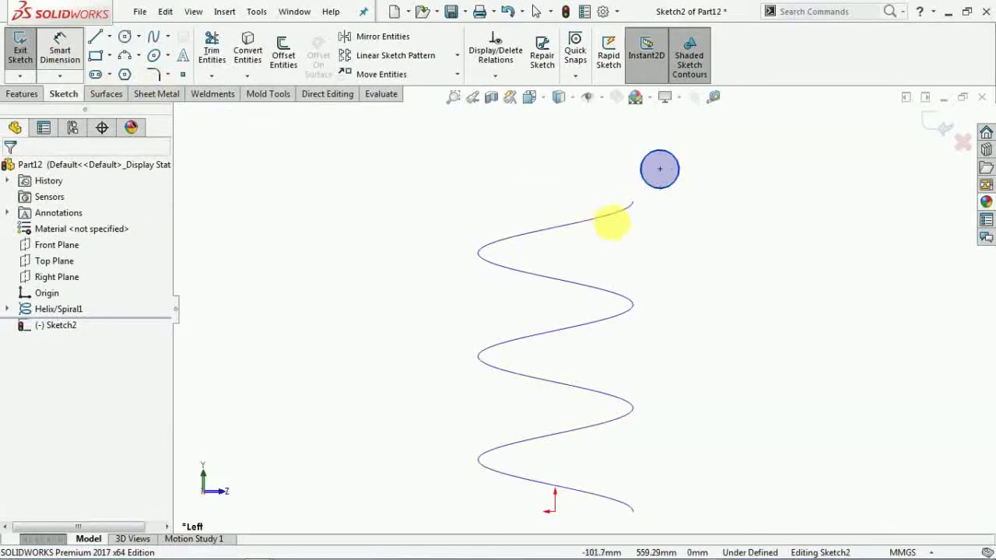
{"action": "left_click", "coordinate": [653, 194]}
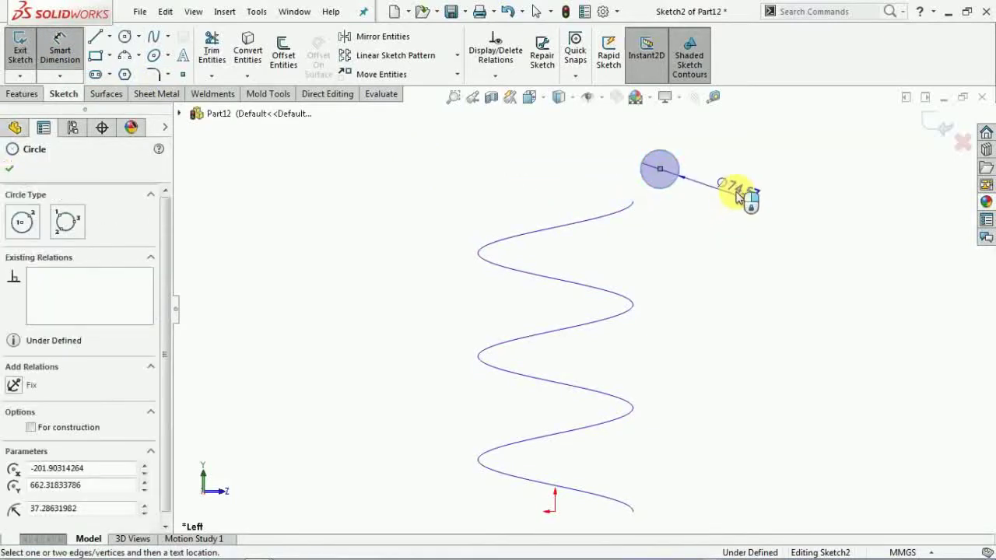
{"action": "left_click", "coordinate": [739, 194]}
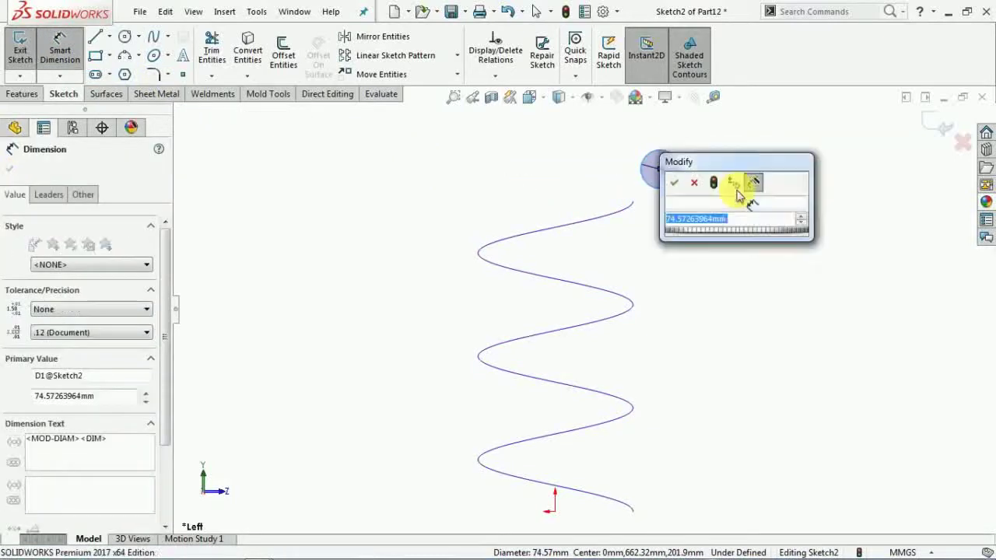
{"action": "type", "text": "80"}
{"action": "key", "text": "Return"}
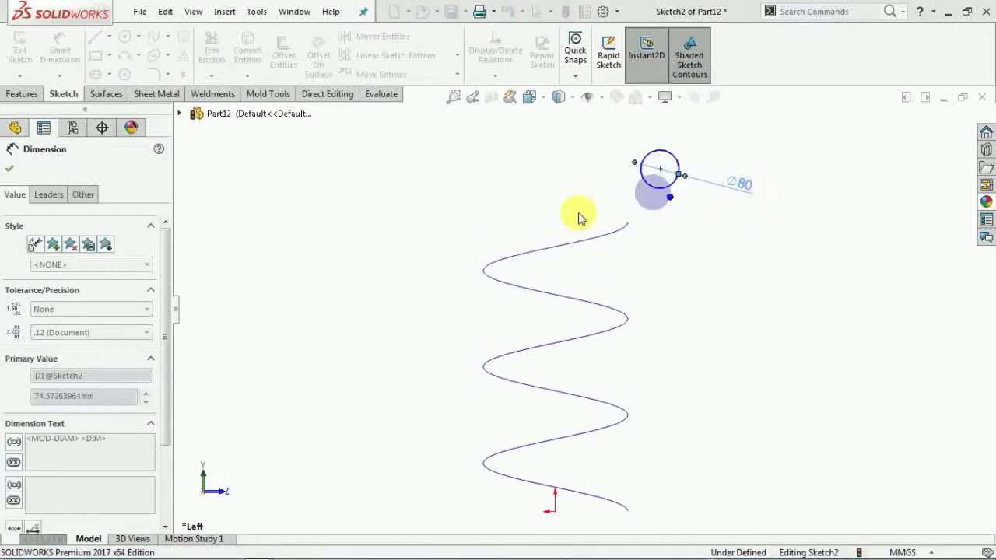
{"action": "left_click", "coordinate": [19, 170]}
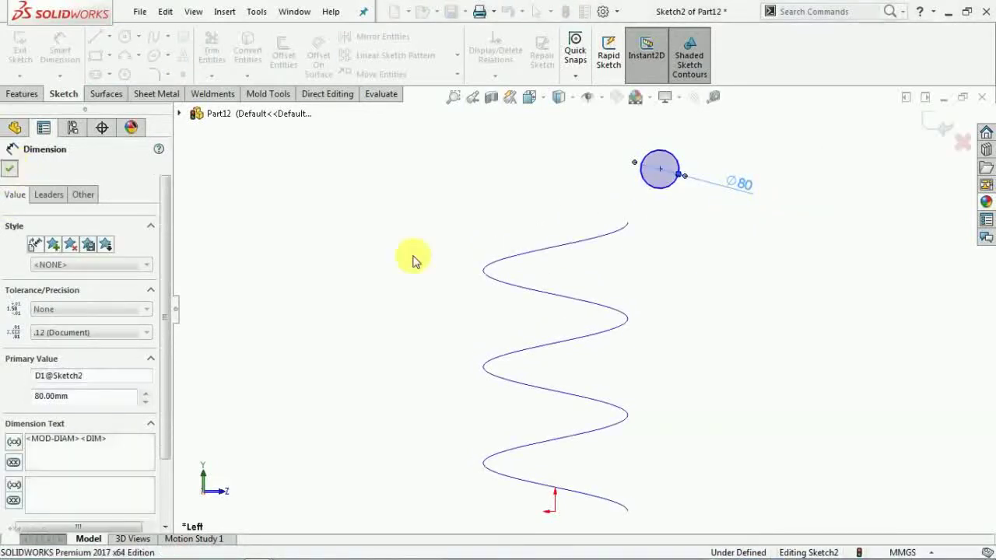
- Add a Pierce relation between the 80 mm circle's centre point and the helix curve
{"action": "scroll", "coordinate": [626, 237], "scroll_direction": "down", "scroll_amount": 3}
{"action": "left_click", "coordinate": [617, 239]}
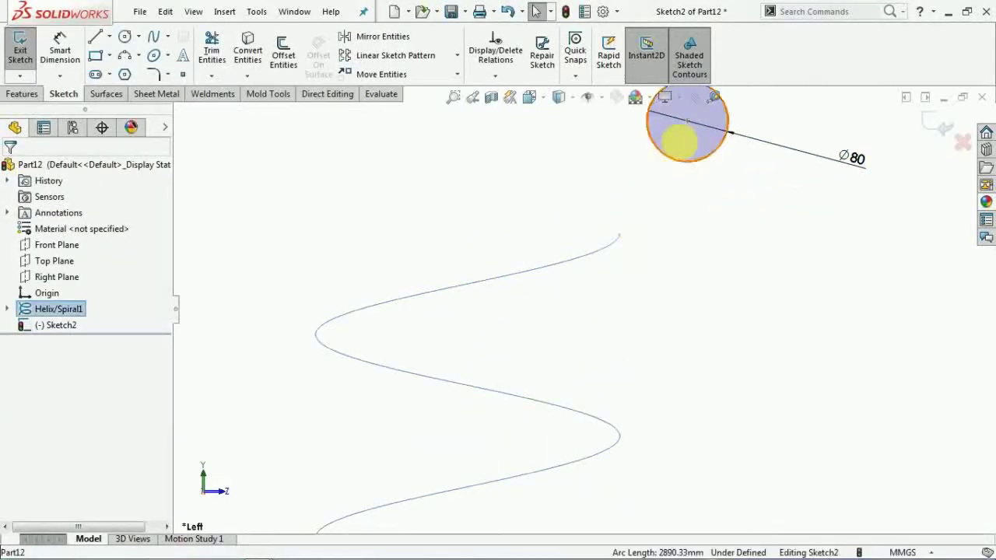
{"action": "left_click", "coordinate": [700, 134], "text": "ctrl"}
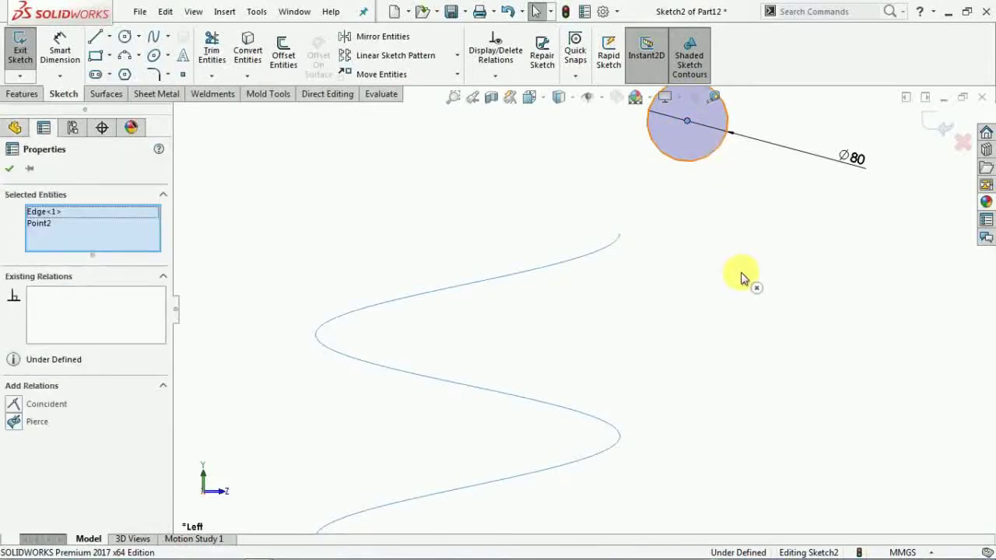
{"action": "left_click", "coordinate": [31, 423]}
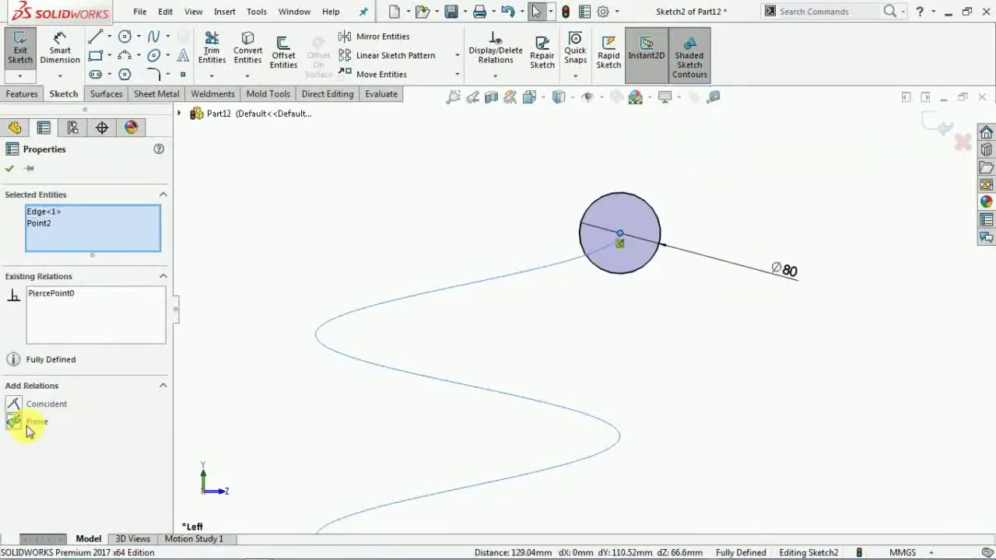
{"action": "left_click", "coordinate": [9, 172]}
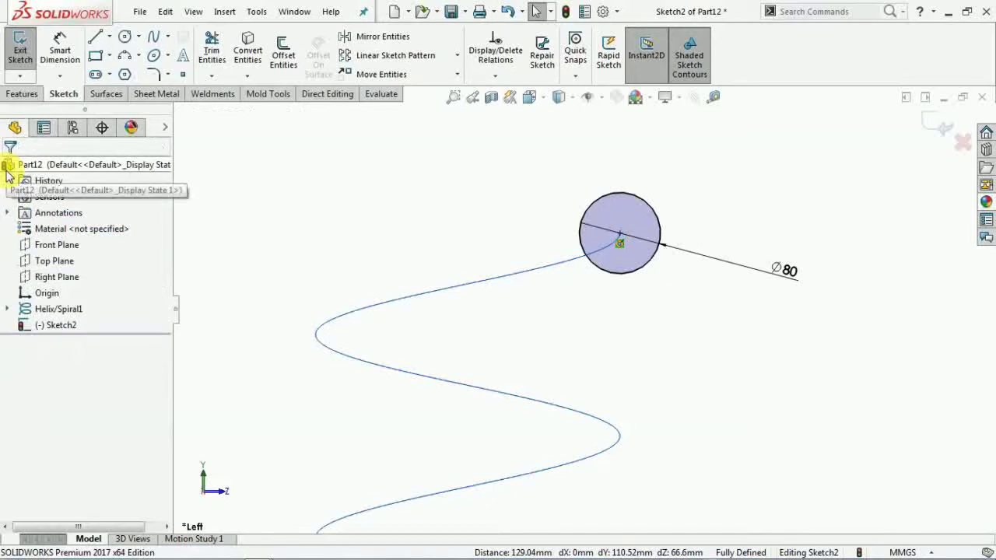
- Draw three connected lines boxing the circle's upper half: verticals up from both side quadrant points, joined by a horizontal tangent to its top
{"action": "scroll", "coordinate": [660, 253], "scroll_direction": "down", "scroll_amount": 5}
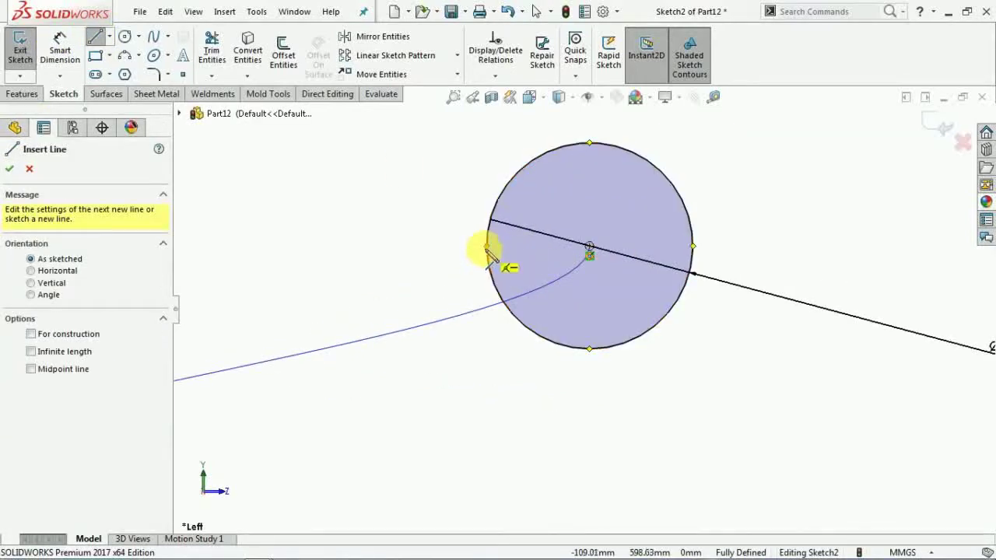
{"action": "left_click", "coordinate": [486, 233]}
{"action": "left_click", "coordinate": [486, 200]}
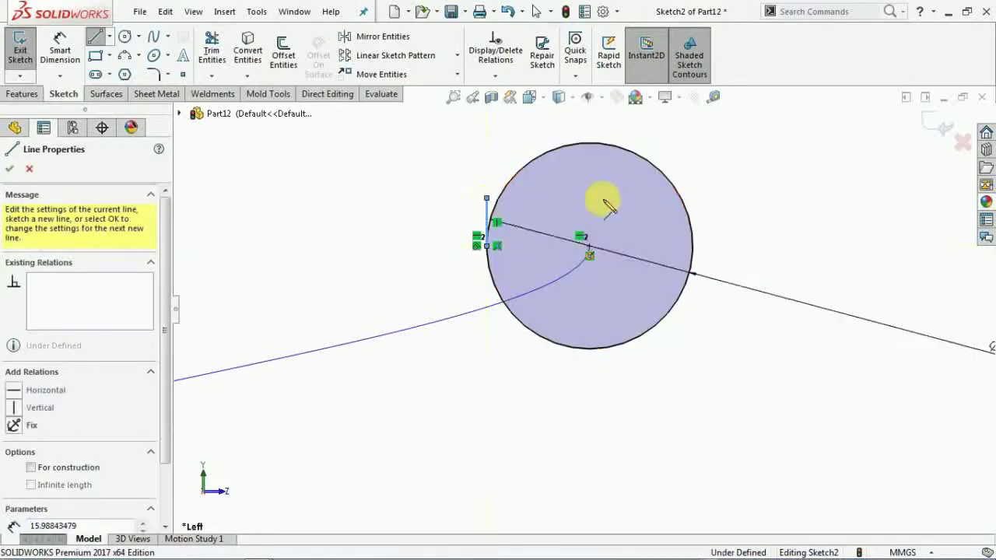
{"action": "left_click", "coordinate": [693, 204]}
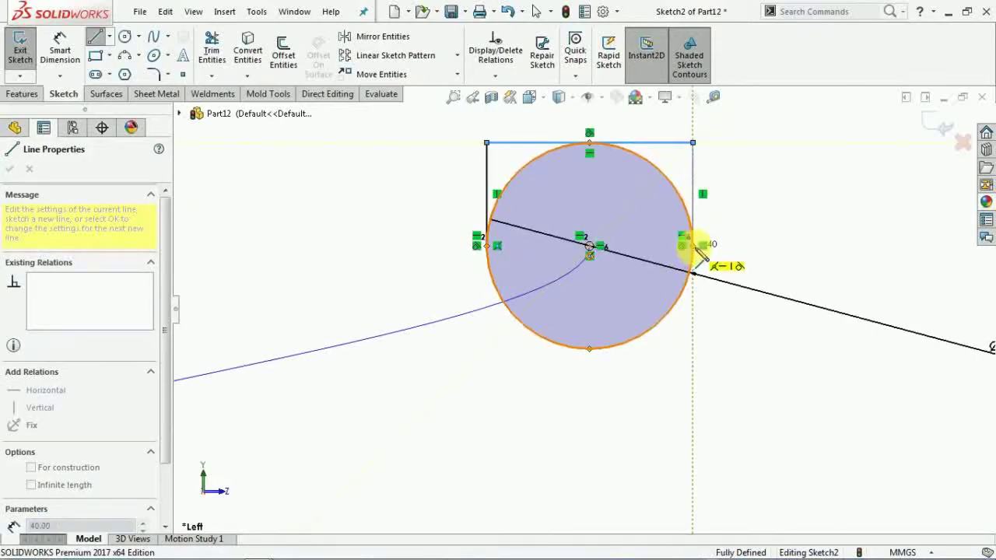
{"action": "left_click", "coordinate": [692, 246]}
{"action": "right_click", "coordinate": [783, 223]}
{"action": "left_click", "coordinate": [817, 234]}
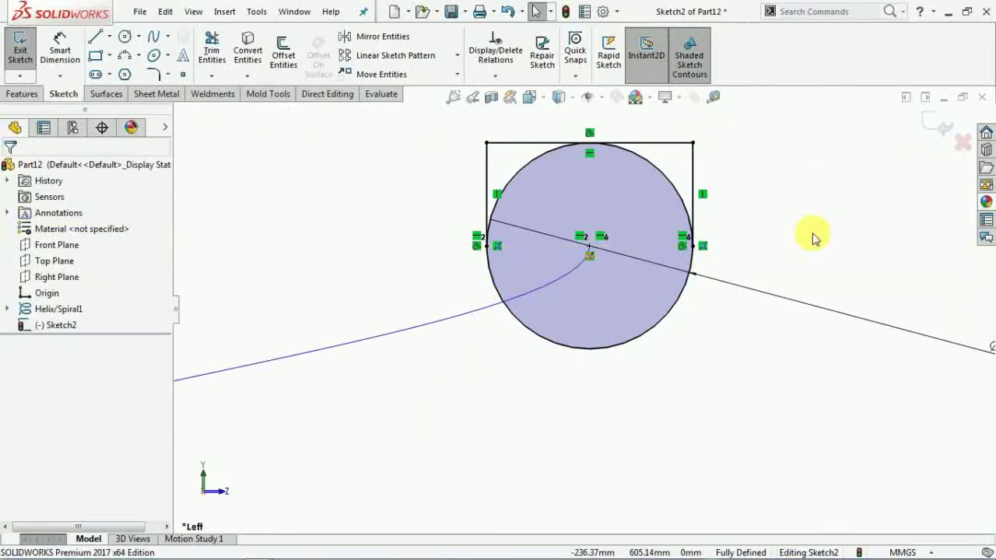
- Abandon the over-defining length dimension on the left vertical line and delete the Tangent relation between the top line and the circle
{"action": "left_click", "coordinate": [62, 56]}
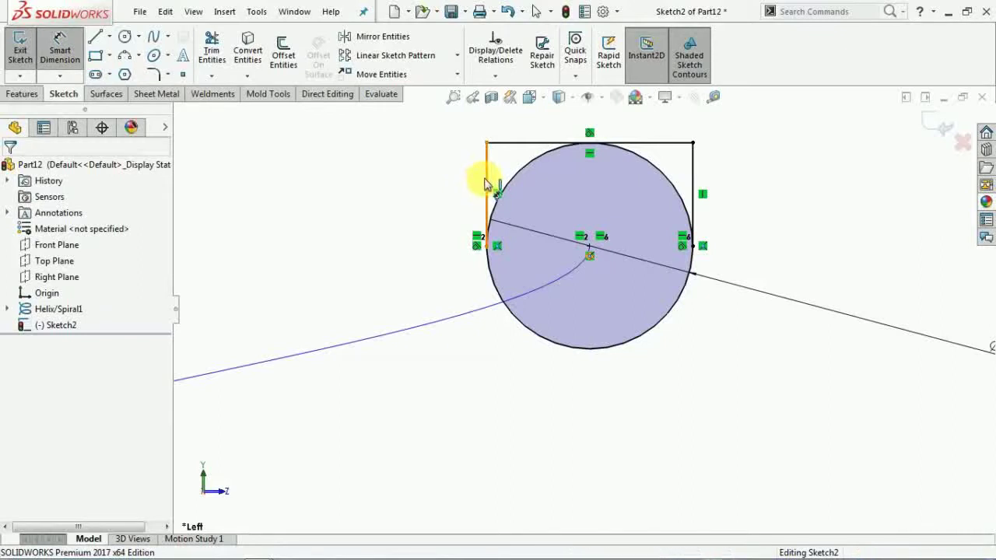
{"action": "left_click", "coordinate": [484, 185]}
{"action": "left_click", "coordinate": [450, 183]}
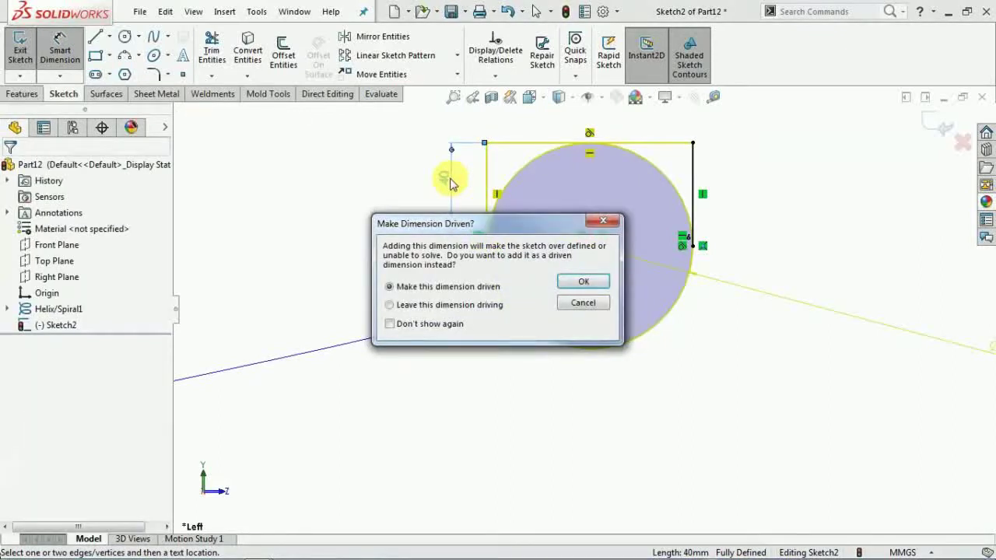
{"action": "left_click", "coordinate": [583, 302]}
{"action": "key", "text": "Escape"}
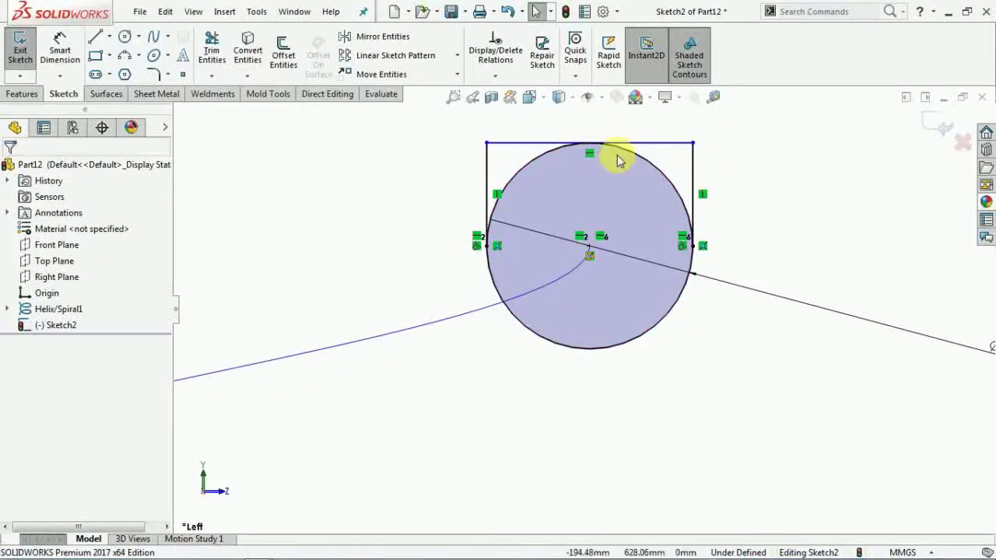
- Dimension the left vertical line's length at 15 mm
{"action": "left_click", "coordinate": [60, 51]}
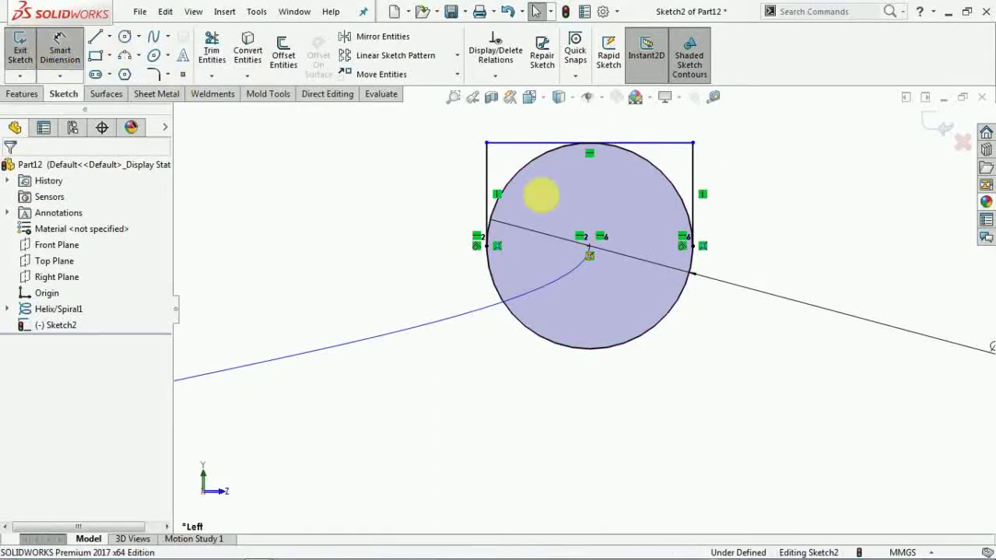
{"action": "left_click", "coordinate": [487, 179]}
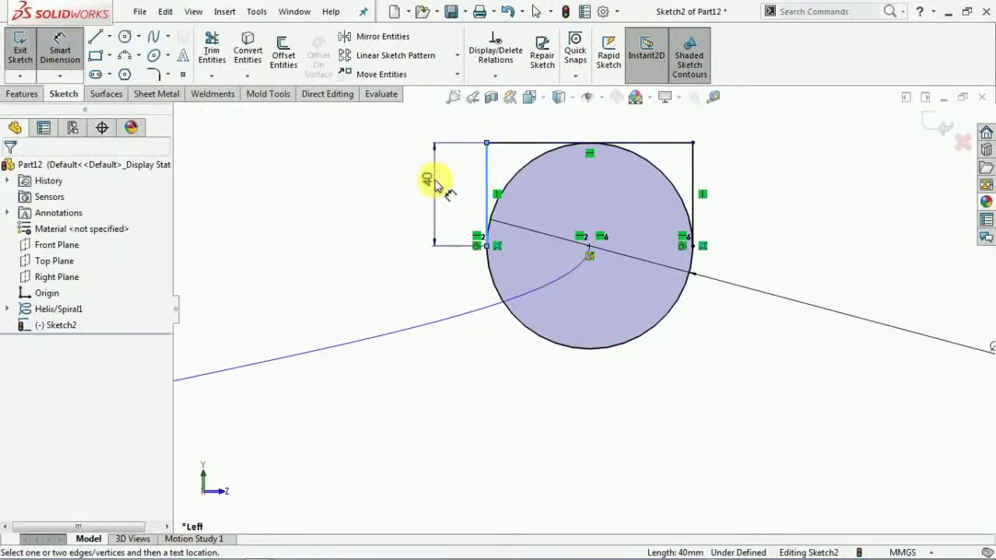
{"action": "left_click", "coordinate": [436, 185]}
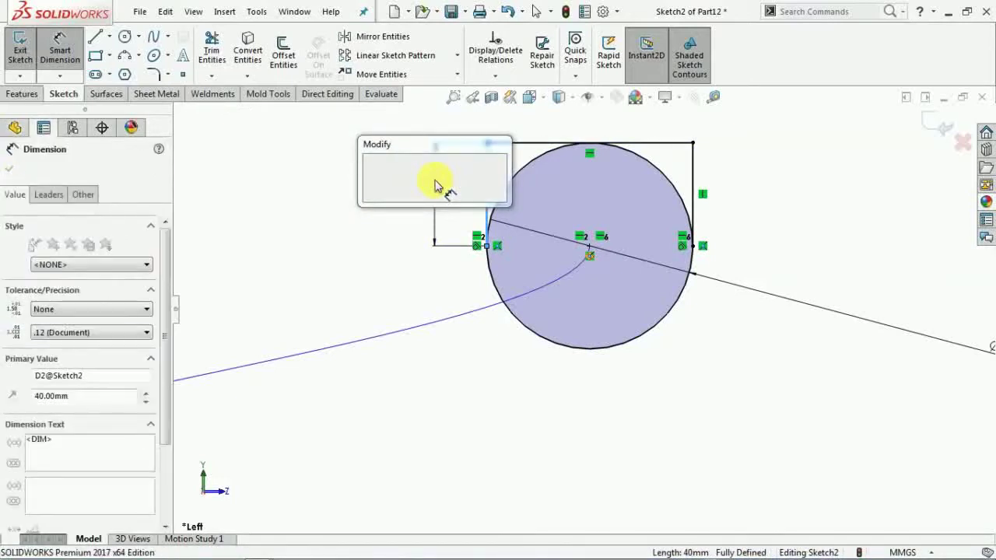
{"action": "type", "text": "15"}
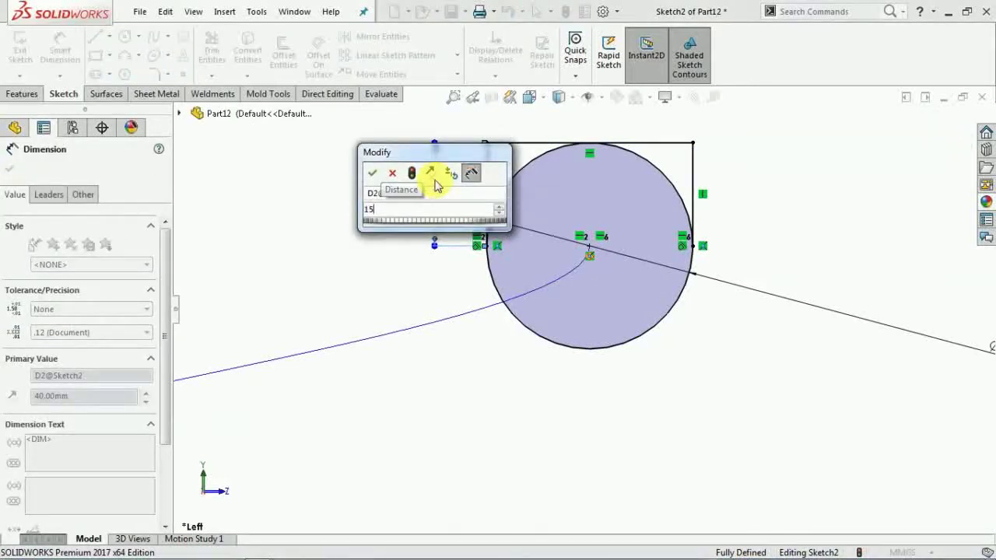
{"action": "key", "text": "Escape"}
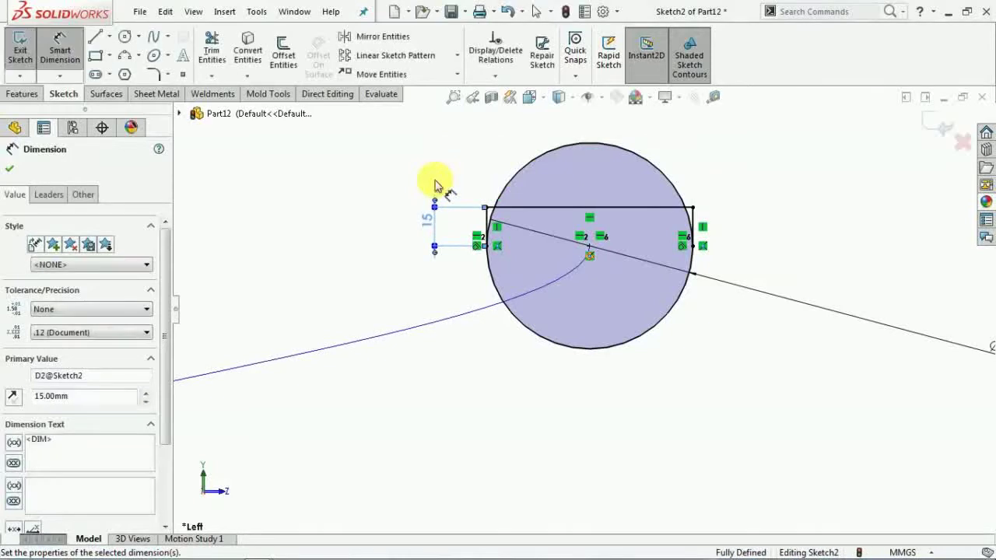
{"action": "left_click", "coordinate": [10, 169]}
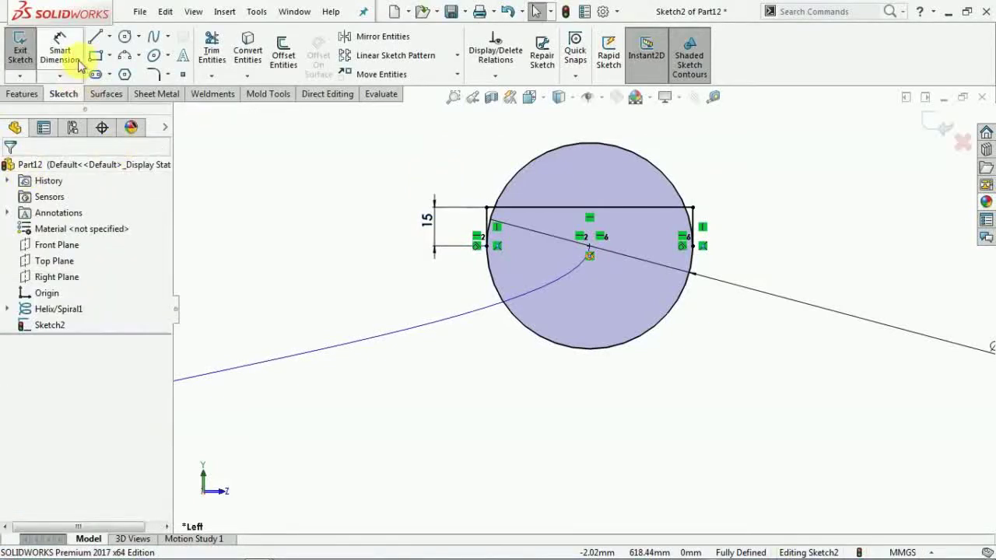
- Power-trim the circle's arc above both side quadrant points, leaving a lower semicircle closed by the three lines, and exit the sketch
{"action": "left_click", "coordinate": [212, 51]}
{"action": "scroll", "coordinate": [478, 216], "scroll_direction": "down", "scroll_amount": 5}
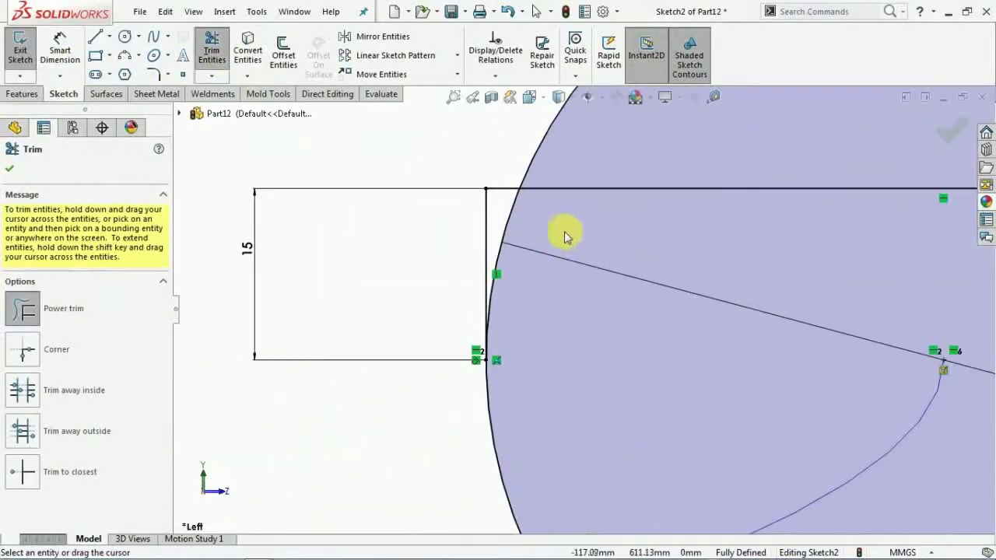
{"action": "scroll", "coordinate": [589, 256], "scroll_direction": "up", "scroll_amount": 5}
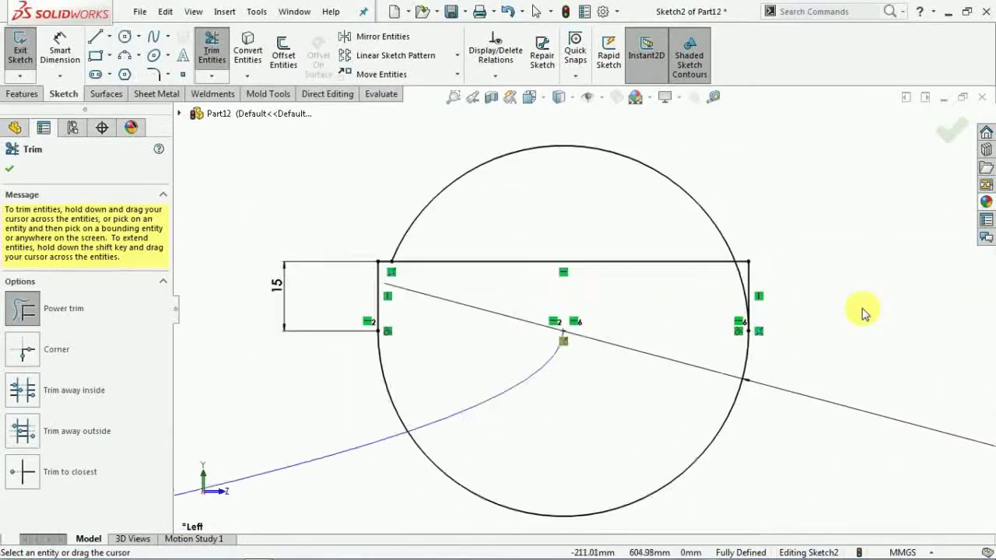
{"action": "scroll", "coordinate": [863, 312], "scroll_direction": "down", "scroll_amount": 3}
{"action": "scroll", "coordinate": [638, 319], "scroll_direction": "down", "scroll_amount": 1}
{"action": "mouse_move", "coordinate": [667, 263]}
{"action": "left_mouse_down"}
{"action": "mouse_move", "coordinate": [576, 200]}
{"action": "mouse_move", "coordinate": [612, 145]}
{"action": "left_mouse_up"}
{"action": "scroll", "coordinate": [677, 233], "scroll_direction": "up", "scroll_amount": 3}
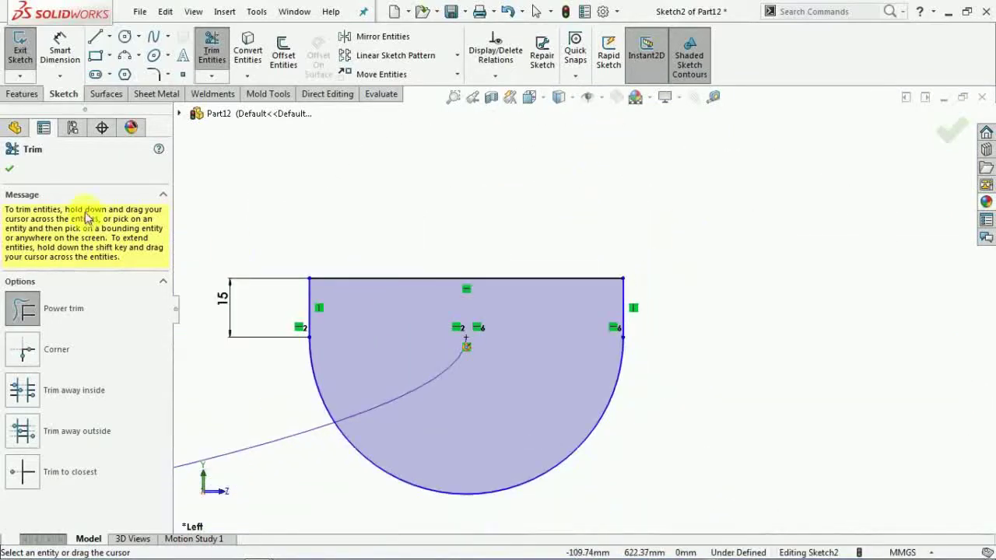
{"action": "left_click", "coordinate": [10, 169]}
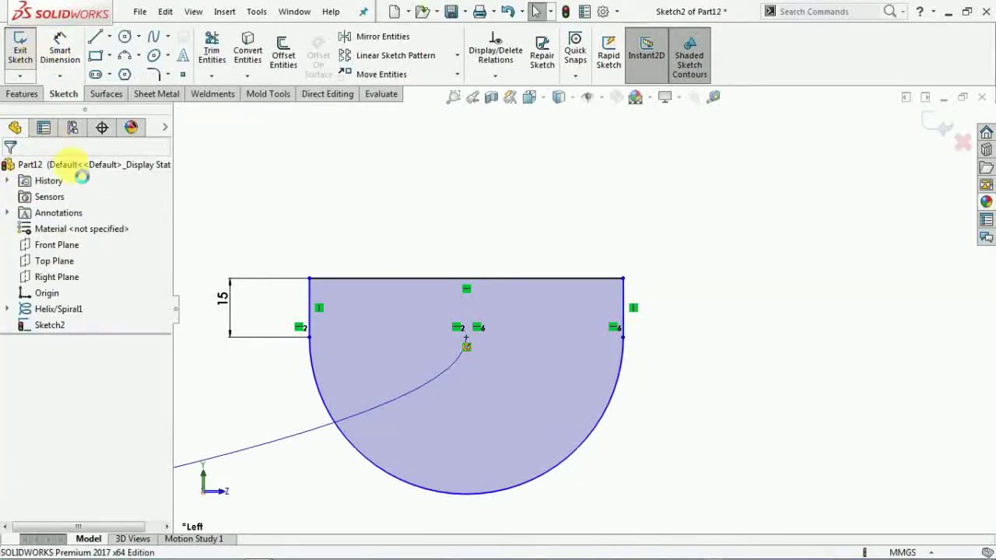
- Create a Swept Boss/Base using the flat-topped semicircular sketch as profile and the helix as path
{"action": "left_click", "coordinate": [22, 93]}
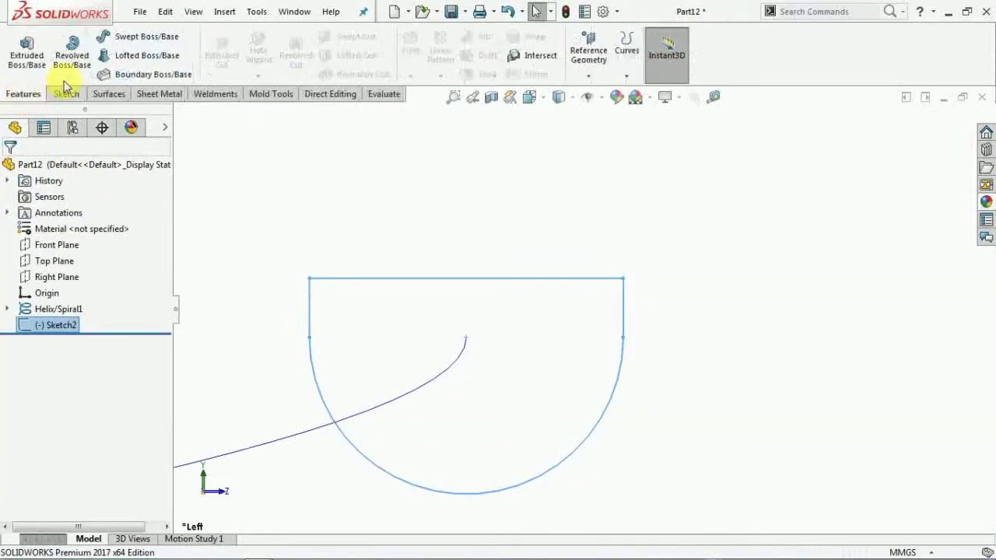
{"action": "left_click", "coordinate": [140, 36]}
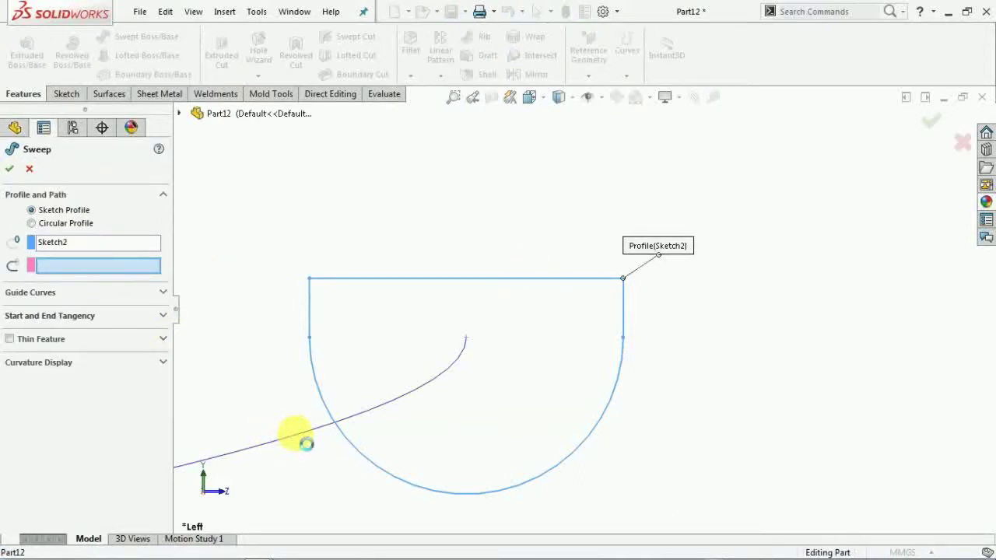
{"action": "left_click", "coordinate": [306, 443]}
{"action": "scroll", "coordinate": [445, 351], "scroll_direction": "up", "scroll_amount": 8}
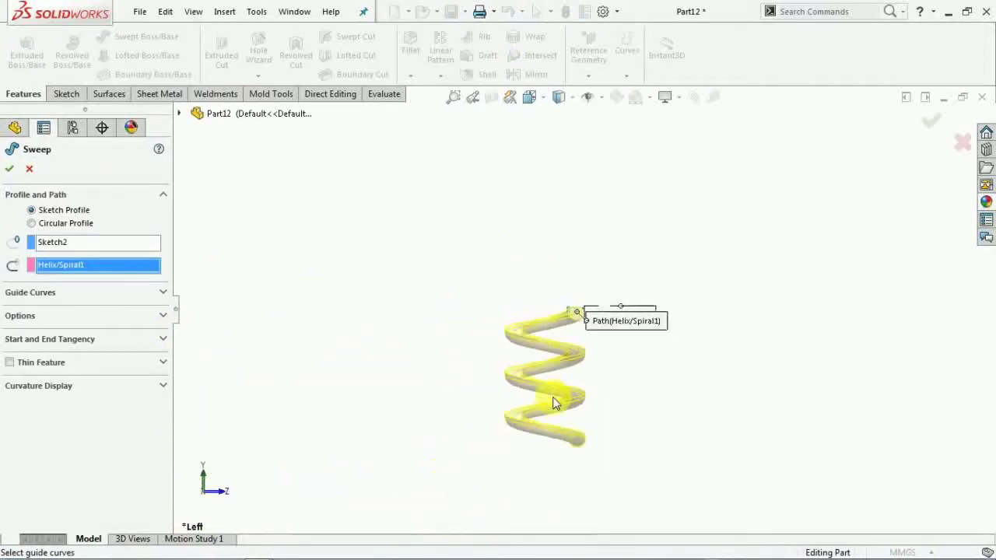
{"action": "scroll", "coordinate": [554, 403], "scroll_direction": "down", "scroll_amount": 6}
{"action": "middle_click_drag", "start_coordinate": [552, 389], "coordinate": [272, 356]}
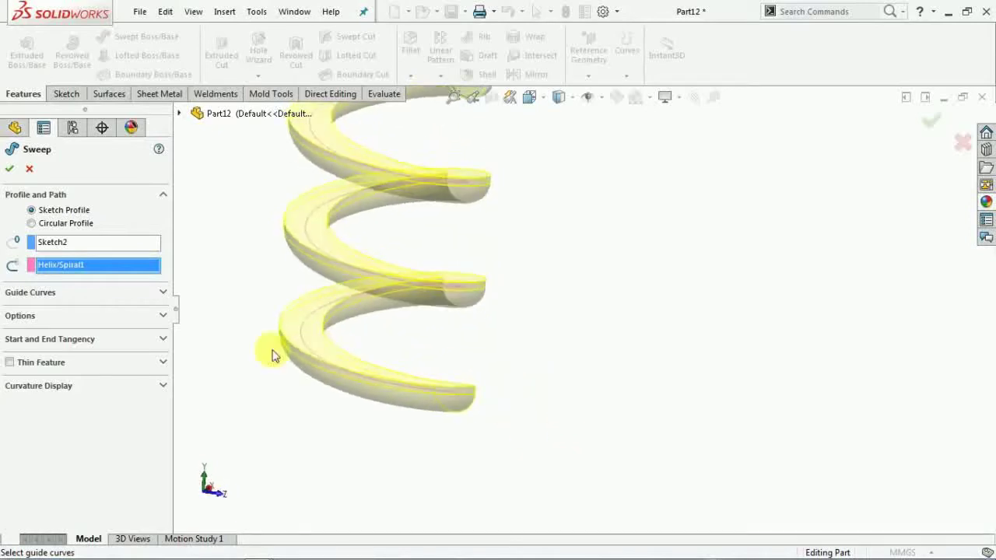
{"action": "left_click", "coordinate": [9, 168]}
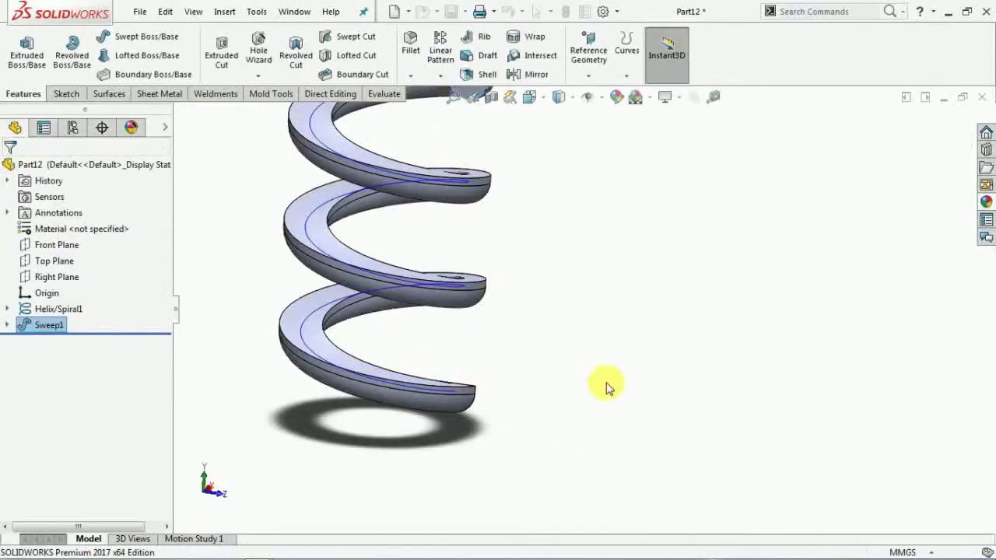
- Hide the helix curve running along the swept body
{"action": "scroll", "coordinate": [548, 264], "scroll_direction": "up", "scroll_amount": 5}
{"action": "scroll", "coordinate": [548, 263], "scroll_direction": "down", "scroll_amount": 6}
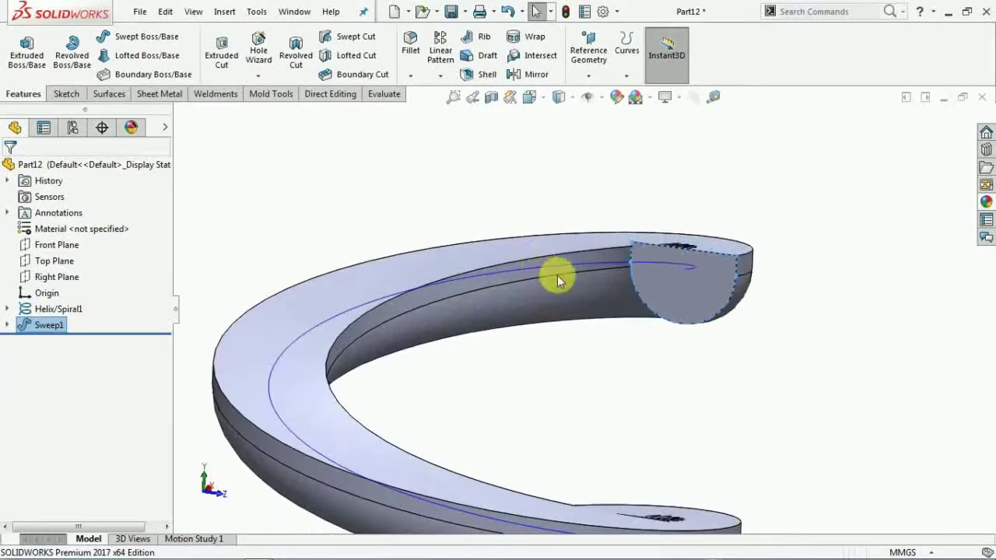
{"action": "left_click", "coordinate": [596, 261]}
{"action": "left_click", "coordinate": [628, 221]}
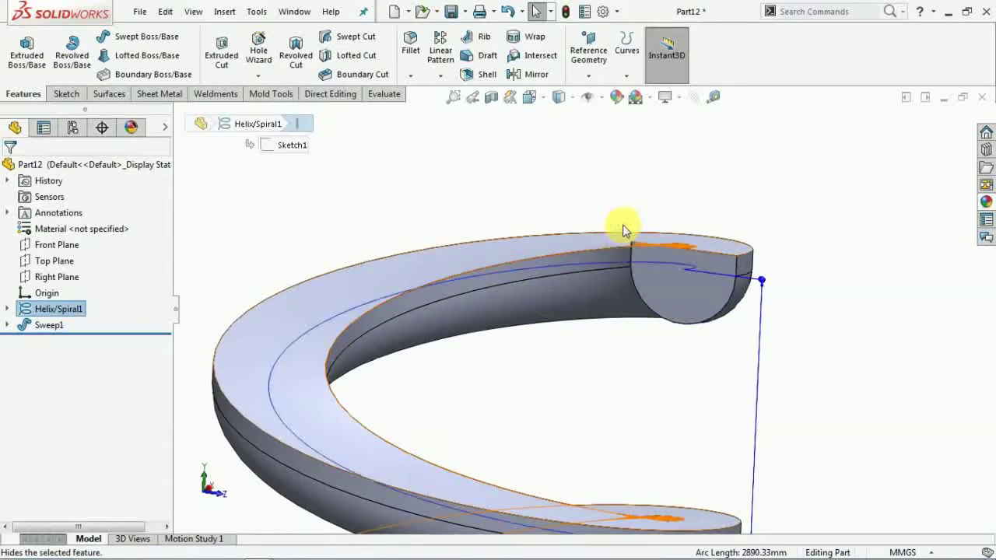
- Shell the swept body with a 10 mm wall thickness, removing its flat top face and both end faces
{"action": "left_click", "coordinate": [477, 74]}
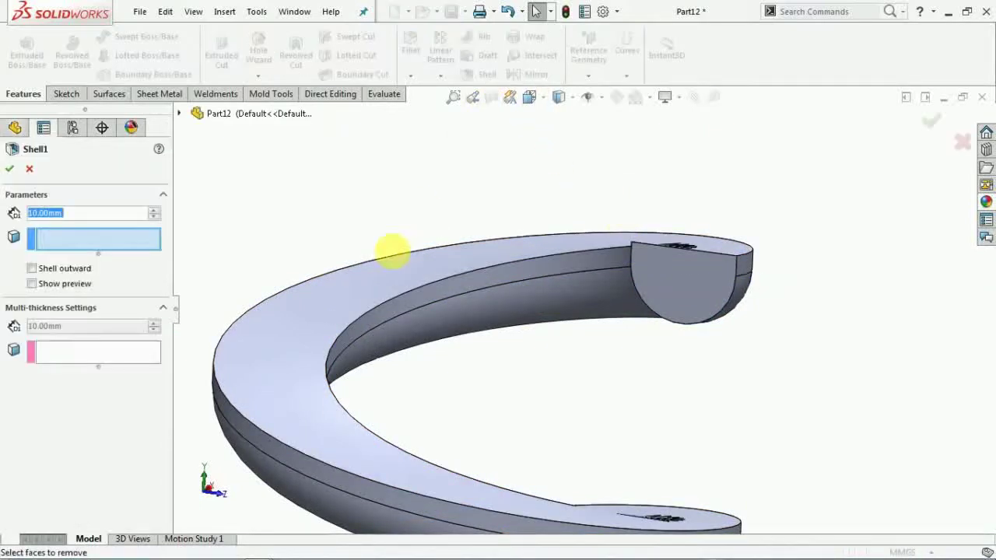
{"action": "left_click", "coordinate": [637, 274]}
{"action": "left_click", "coordinate": [280, 316]}
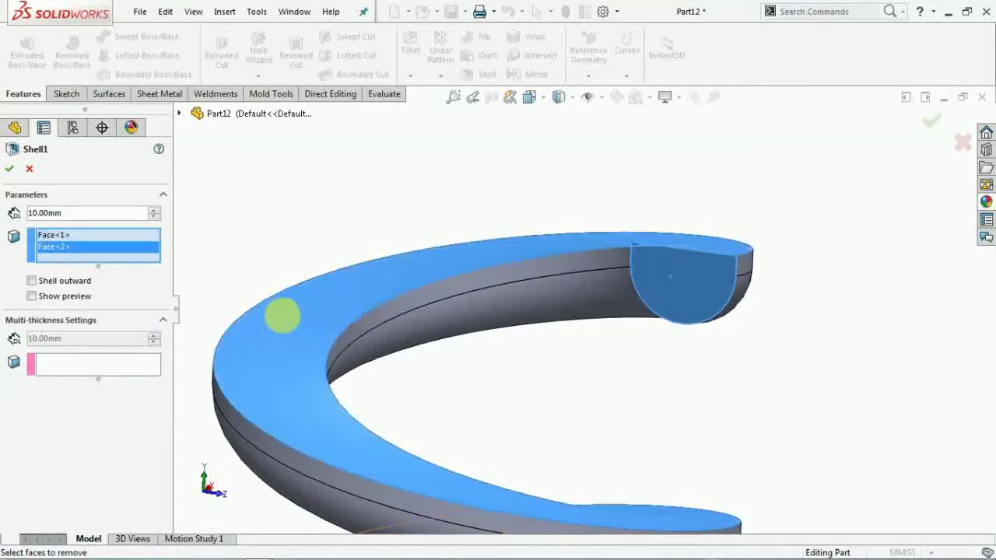
{"action": "scroll", "coordinate": [509, 402], "scroll_direction": "up", "scroll_amount": 6}
{"action": "scroll", "coordinate": [638, 349], "scroll_direction": "down", "scroll_amount": 10}
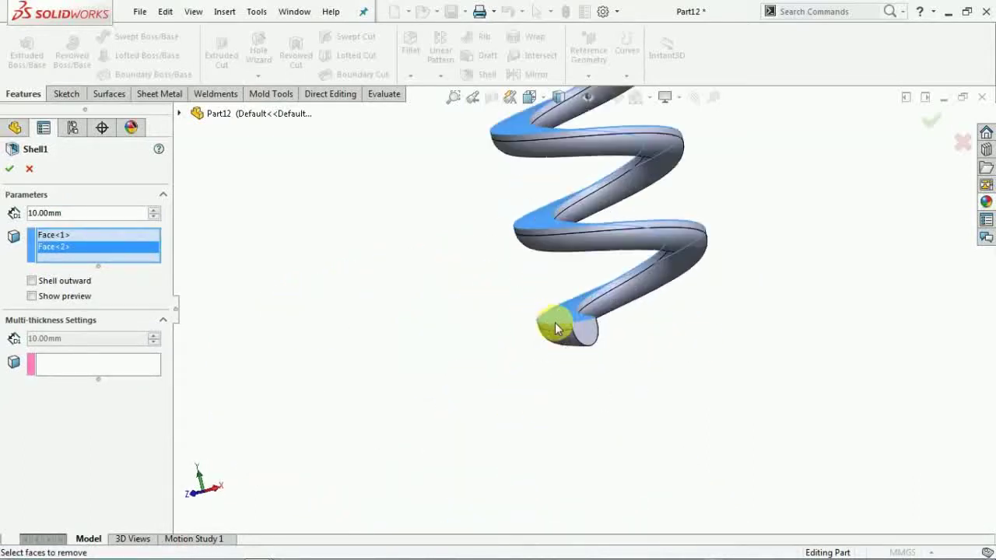
{"action": "left_click", "coordinate": [570, 360]}
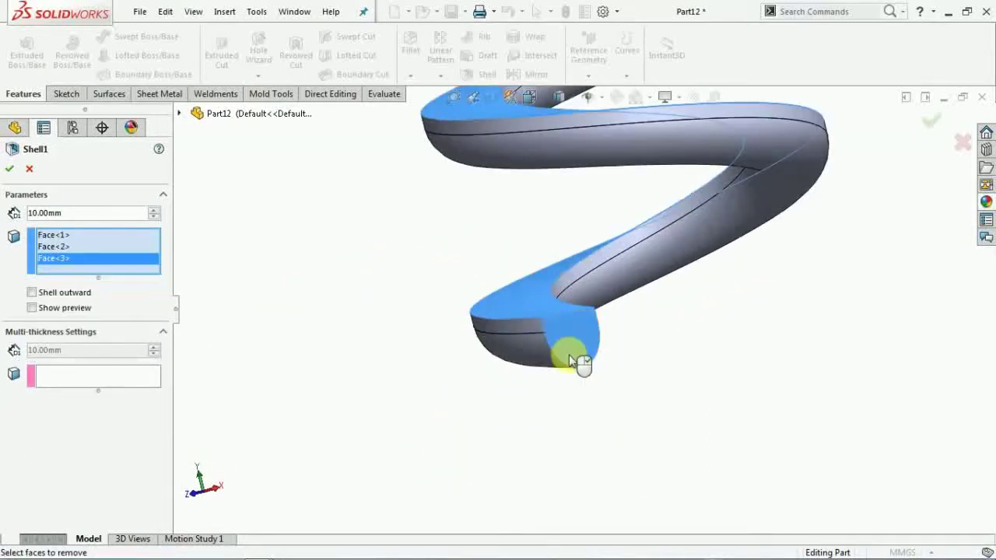
{"action": "left_click", "coordinate": [9, 168]}
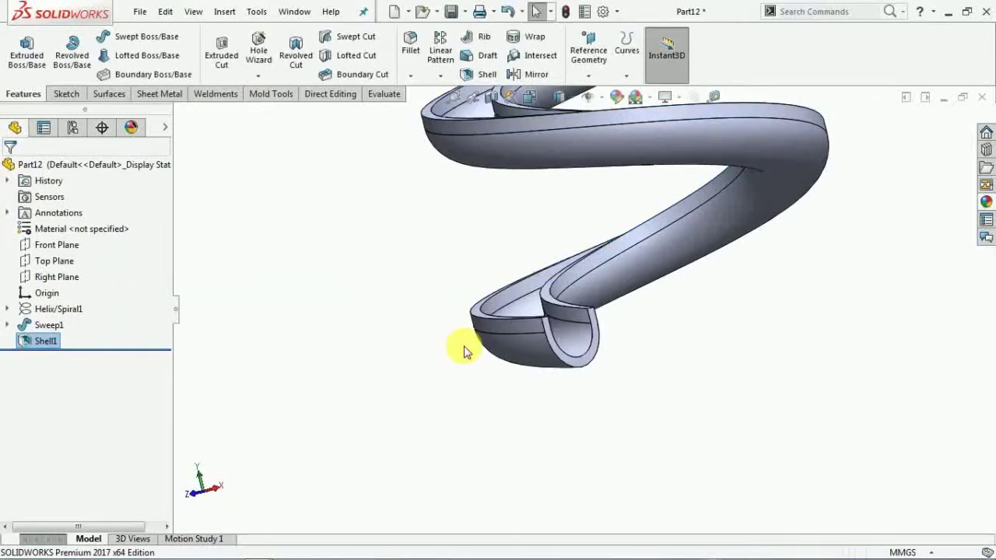
- Apply a yellow colour appearance to the whole part
{"action": "key", "text": "f"}
{"action": "middle_click_drag", "start_coordinate": [556, 356], "coordinate": [609, 304]}
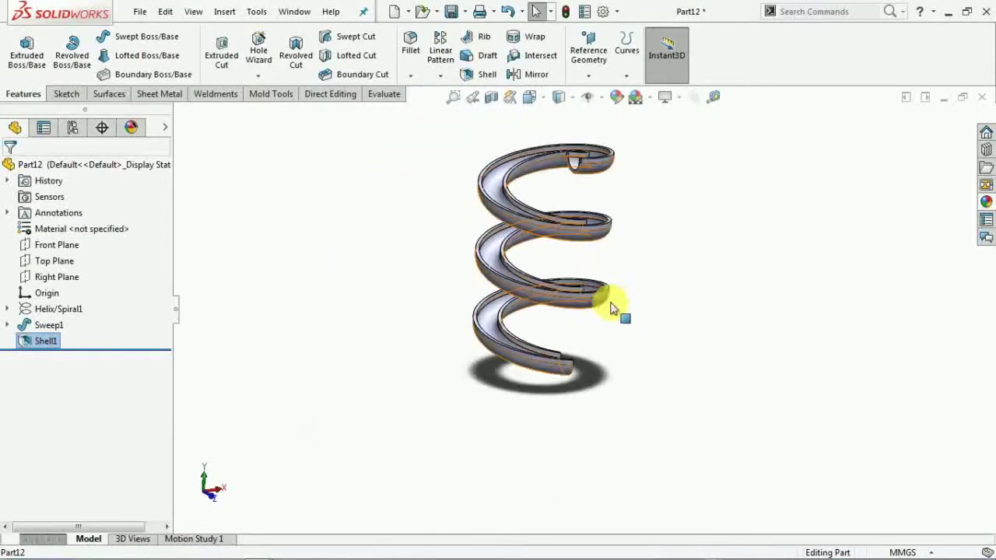
{"action": "scroll", "coordinate": [534, 296], "scroll_direction": "down", "scroll_amount": 5}
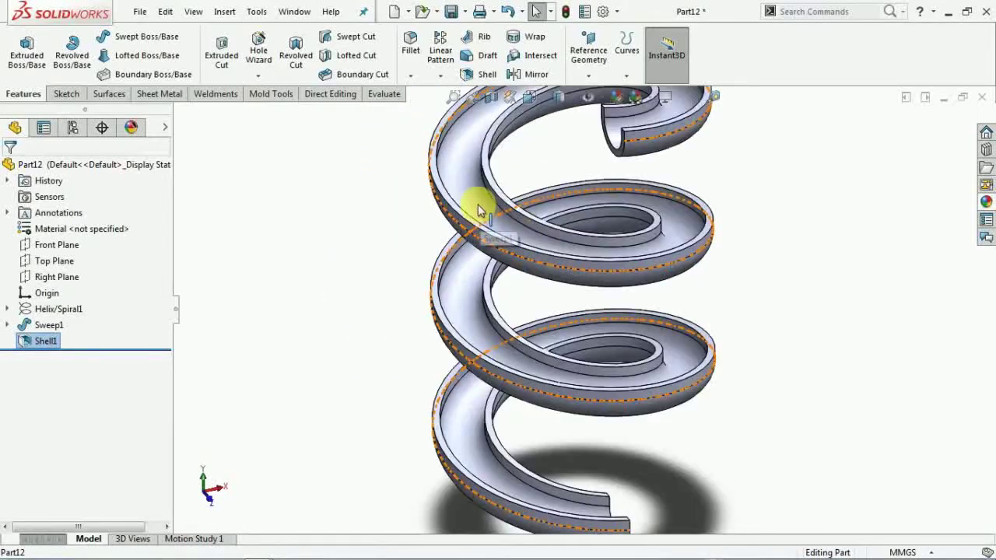
{"action": "right_click", "coordinate": [483, 206]}
{"action": "left_click", "coordinate": [580, 161]}
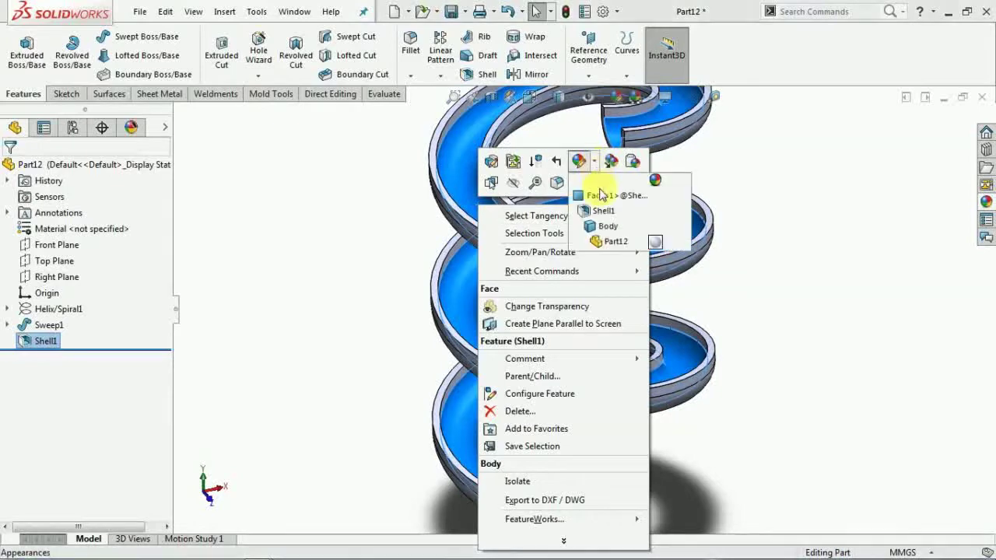
{"action": "left_click", "coordinate": [615, 244]}
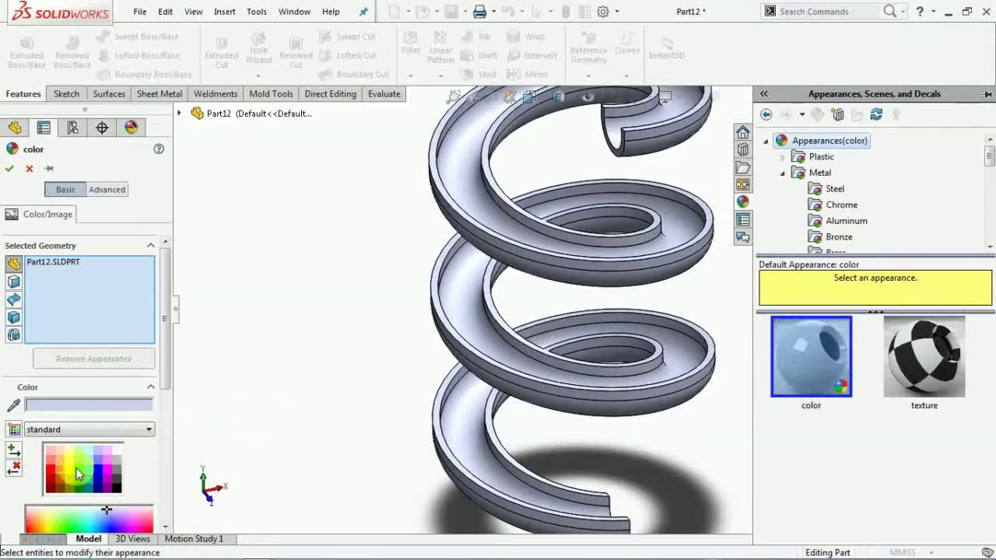
{"action": "left_click", "coordinate": [71, 472]}
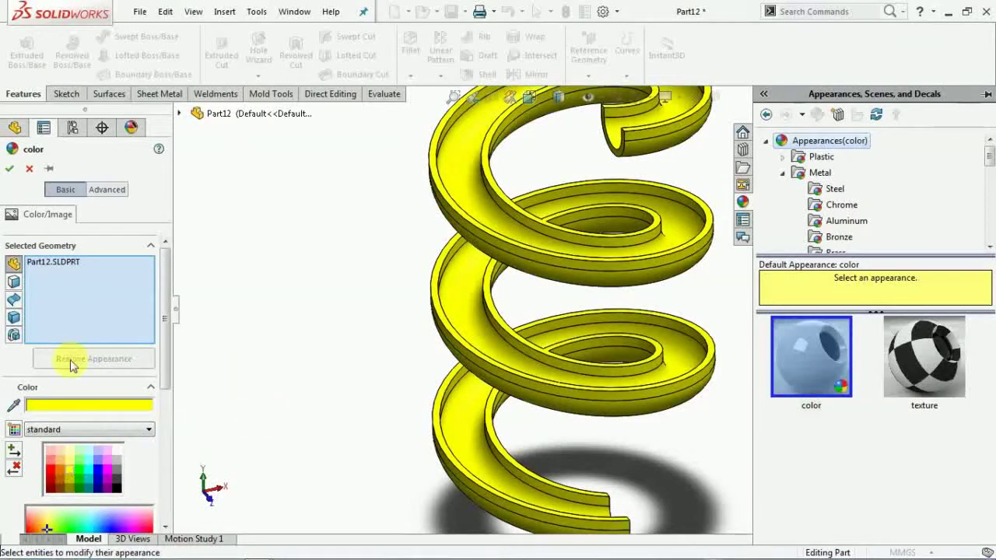
{"action": "left_click", "coordinate": [9, 170]}
{"action": "scroll", "coordinate": [427, 278], "scroll_direction": "up", "scroll_amount": 5}
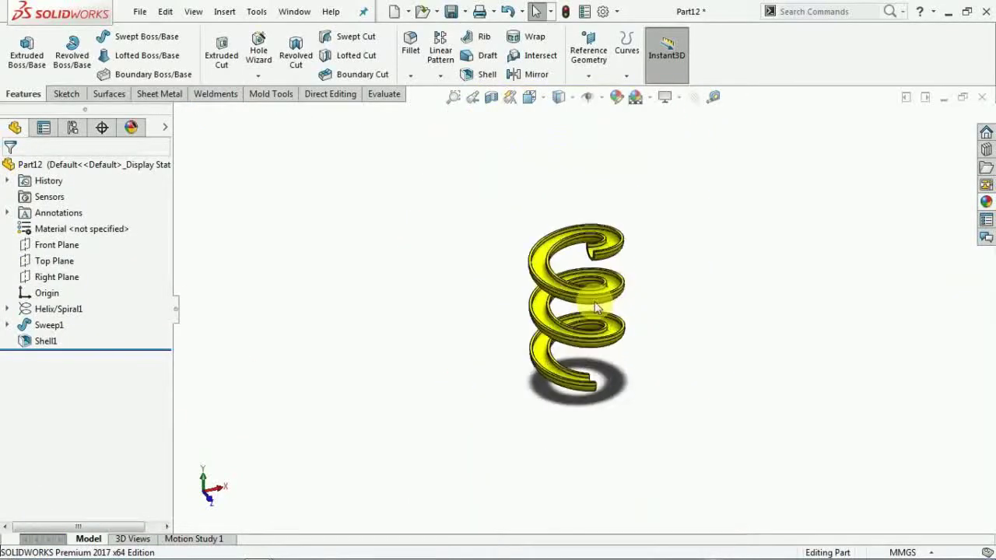
- Save the part as "part 1" in New folder (4) on the Desktop
{"action": "scroll", "coordinate": [596, 308], "scroll_direction": "down", "scroll_amount": 3}
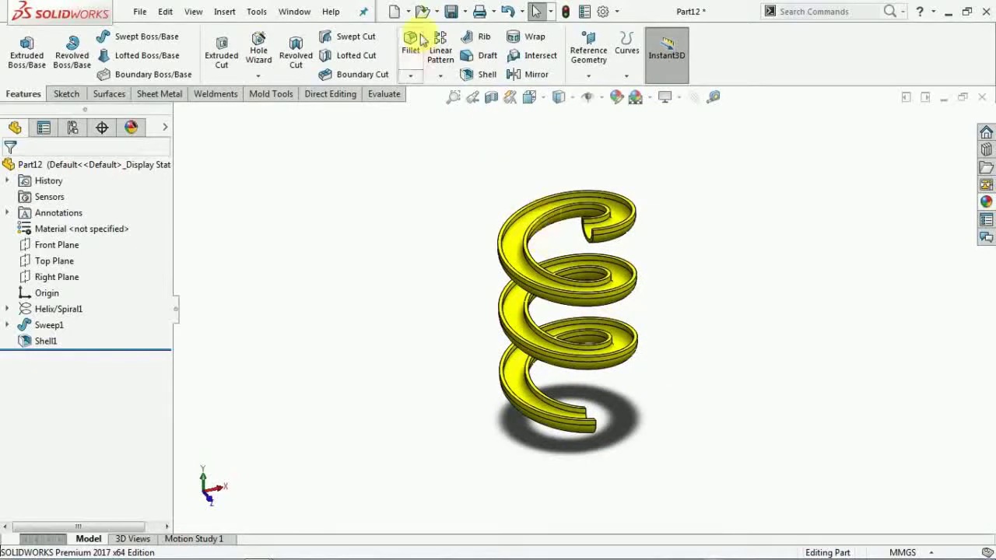
{"action": "left_click", "coordinate": [451, 12]}
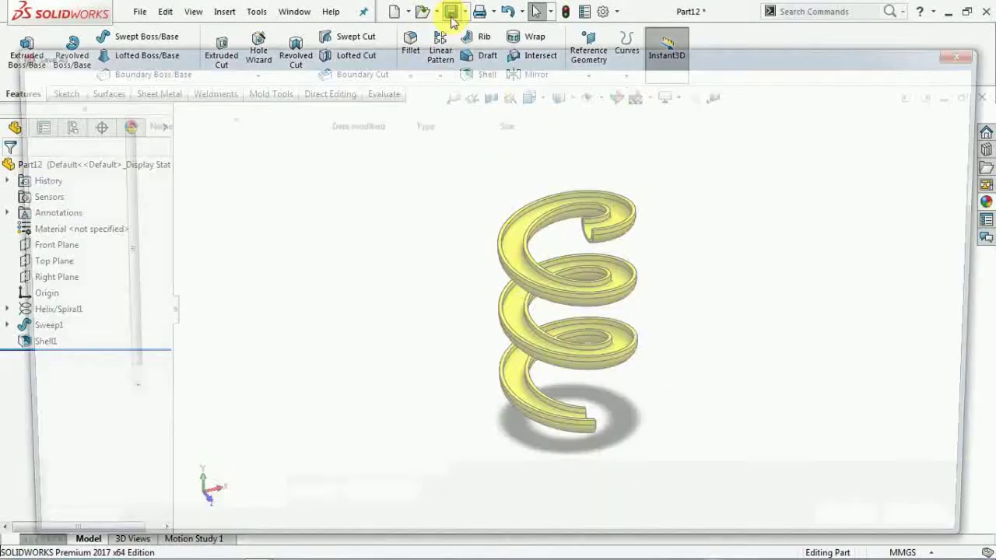
{"action": "left_click", "coordinate": [70, 150]}
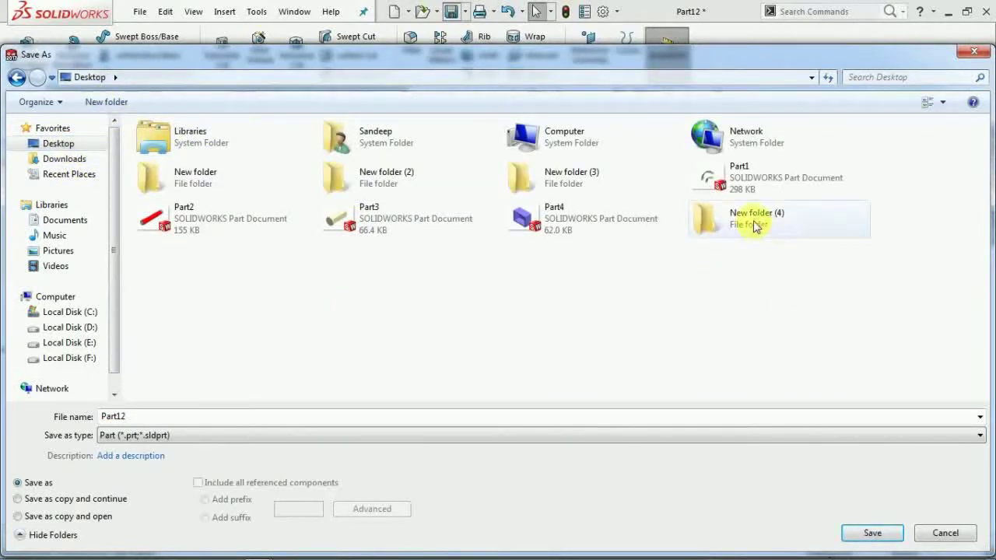
{"action": "double_click", "coordinate": [756, 223]}
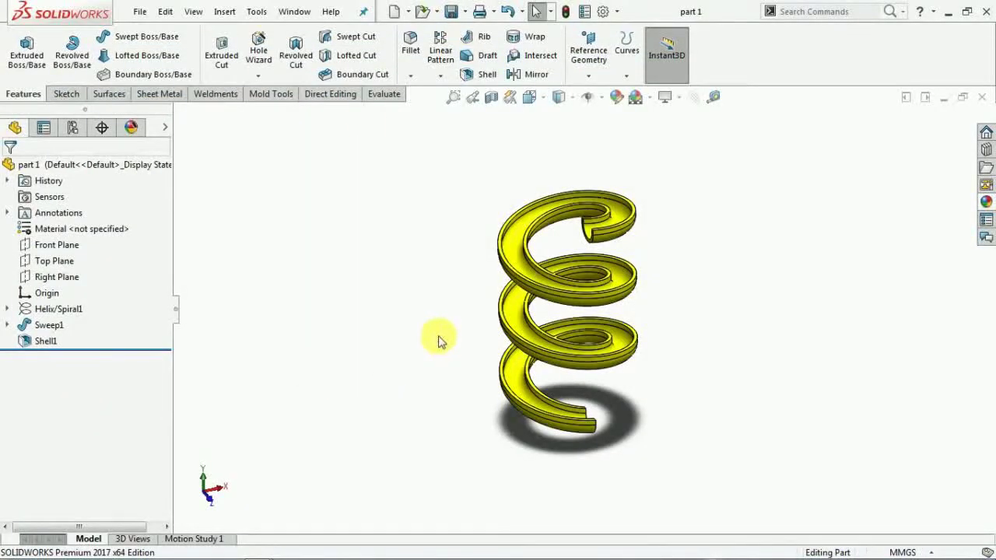
- Create a new part document and set its scene background to Plain White
{"action": "left_click", "coordinate": [394, 13]}
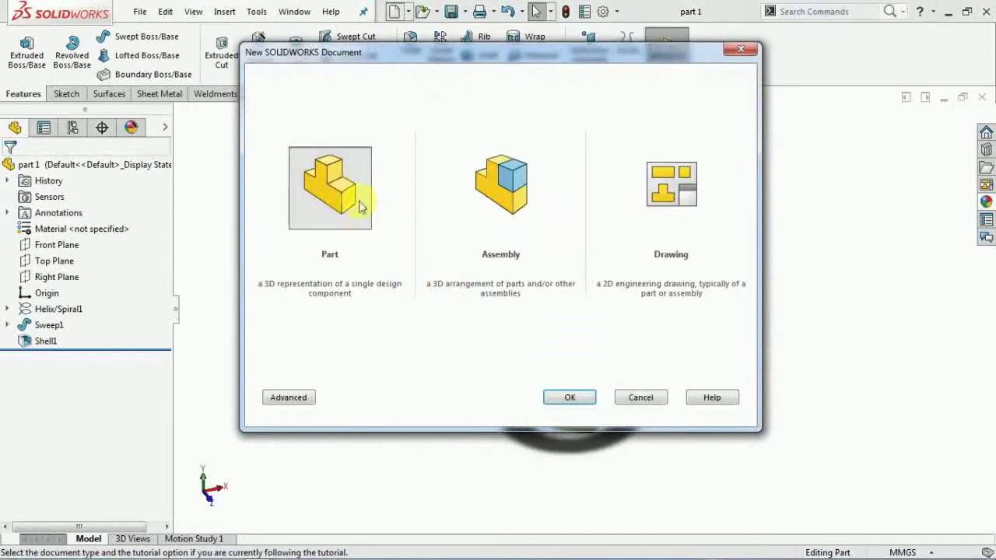
{"action": "left_click", "coordinate": [575, 398]}
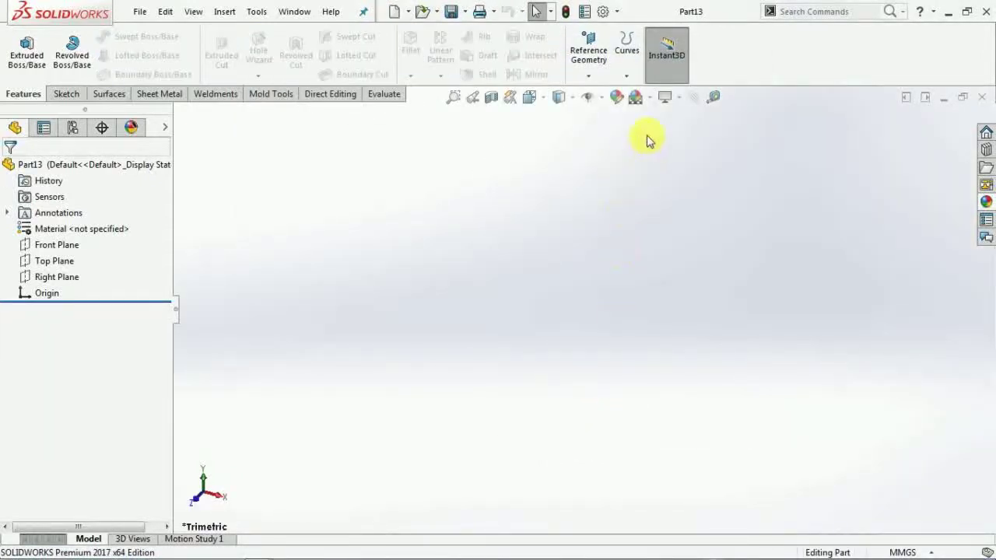
{"action": "left_click", "coordinate": [650, 97]}
{"action": "left_click", "coordinate": [657, 134]}
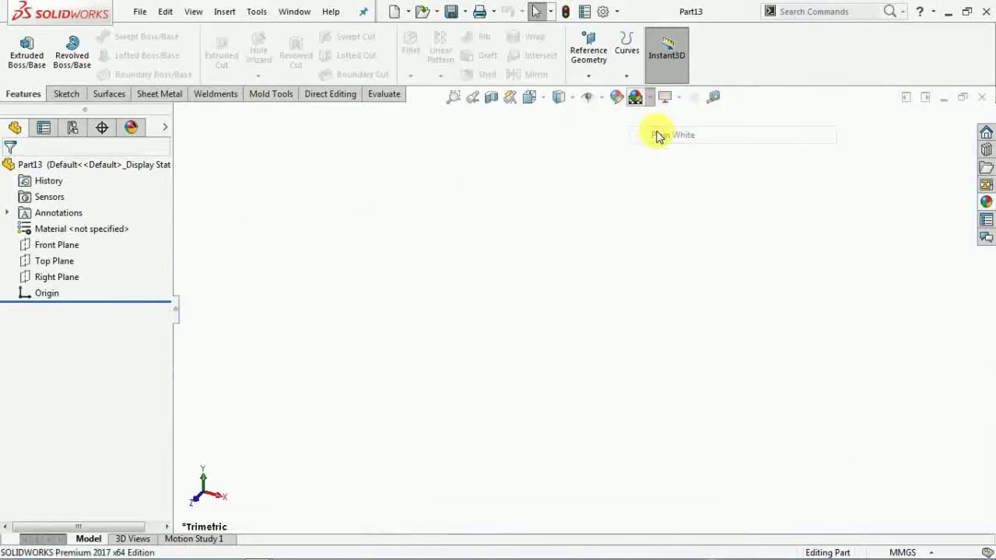
- On the Front Plane, sketch an open chain: about 15 mm down to the origin, 96 mm left, 37 mm up, and a short horizontal line right
{"action": "left_click", "coordinate": [66, 93]}
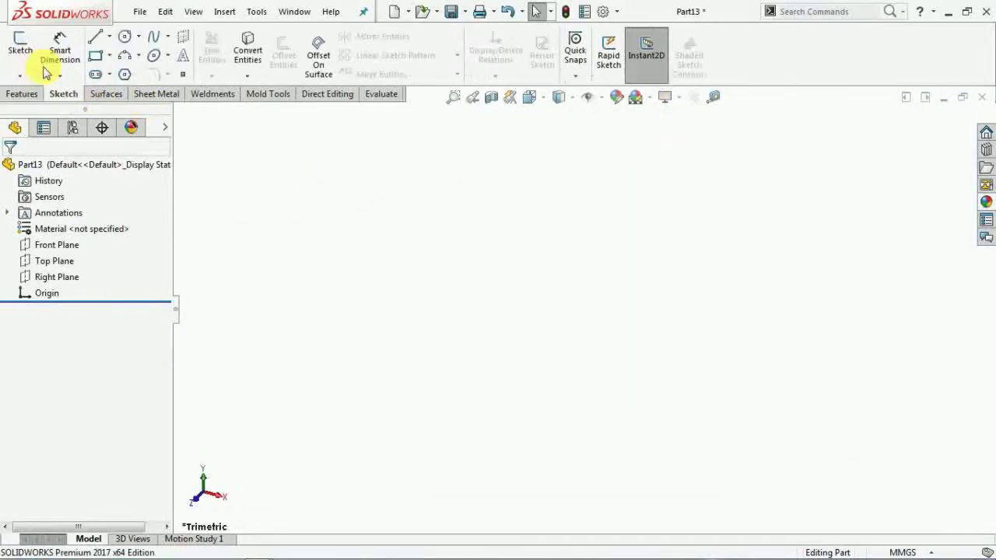
{"action": "left_click", "coordinate": [20, 38]}
{"action": "left_click", "coordinate": [444, 258]}
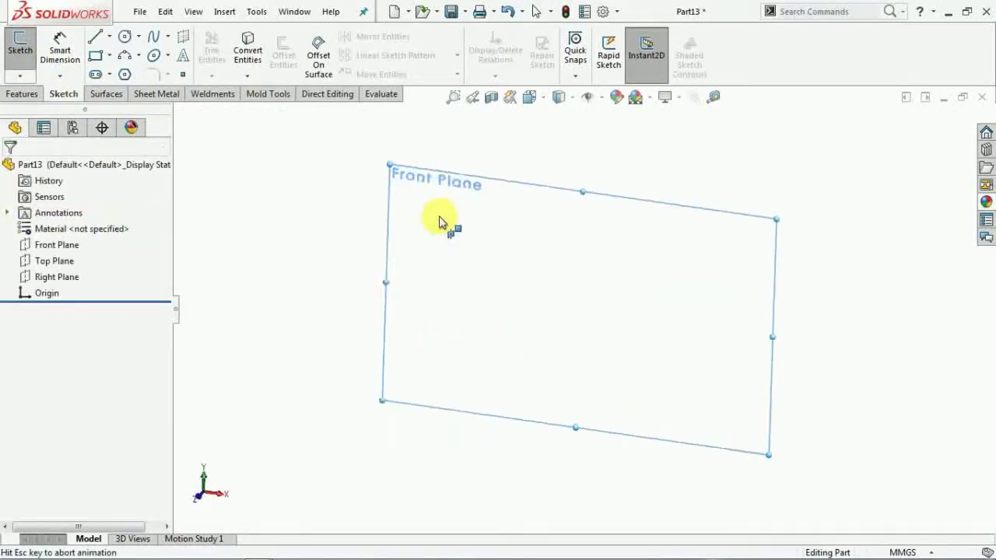
{"action": "left_click", "coordinate": [125, 39]}
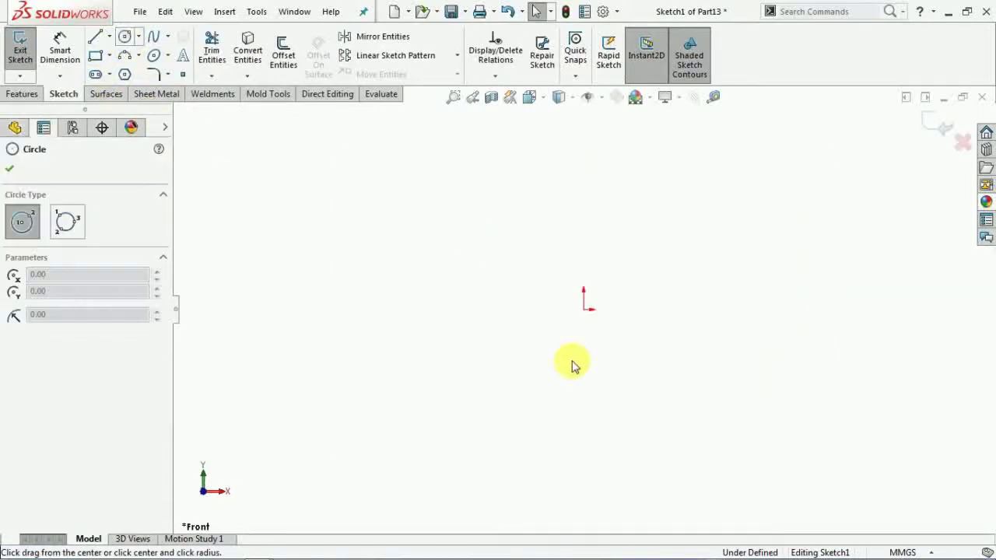
{"action": "left_click", "coordinate": [95, 37]}
{"action": "left_click", "coordinate": [584, 268]}
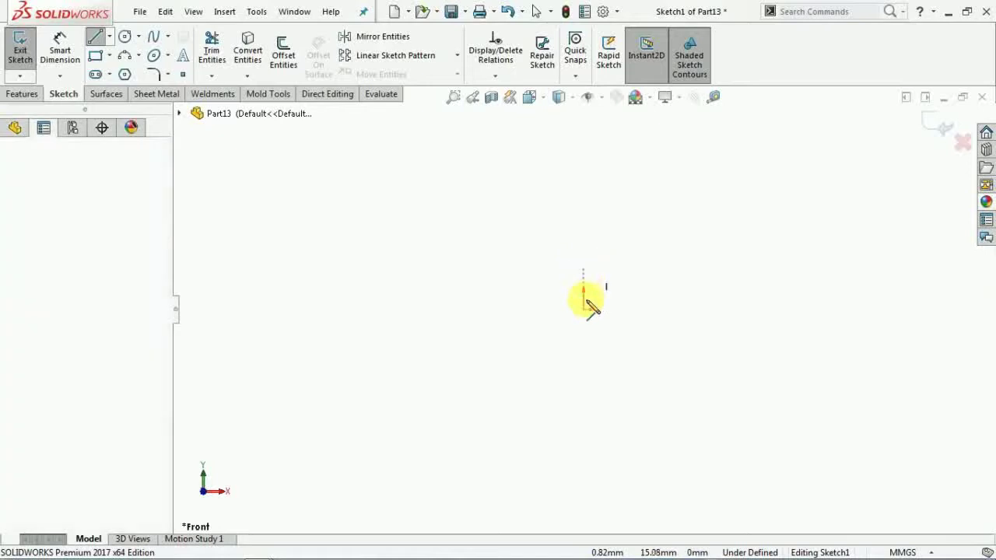
{"action": "left_click", "coordinate": [583, 310]}
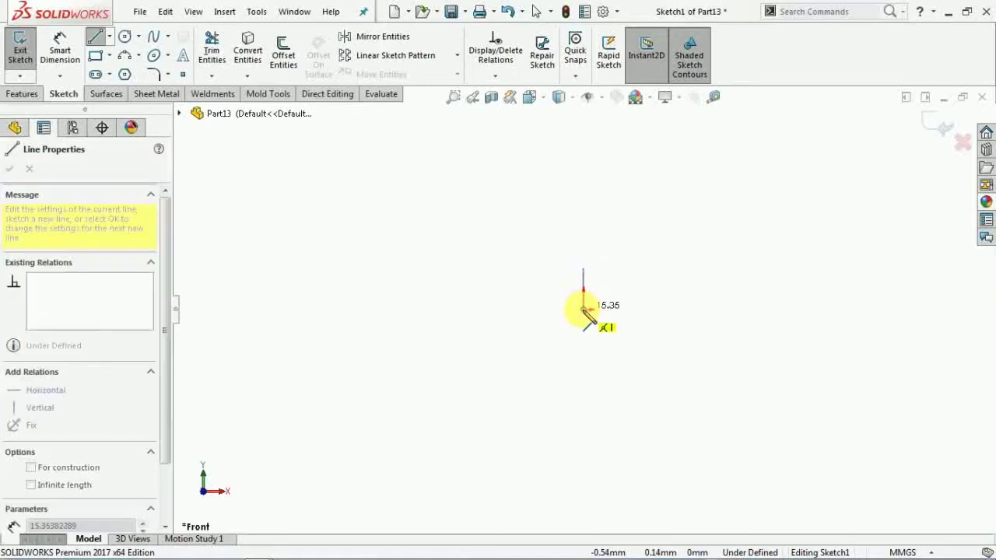
{"action": "left_click", "coordinate": [324, 310]}
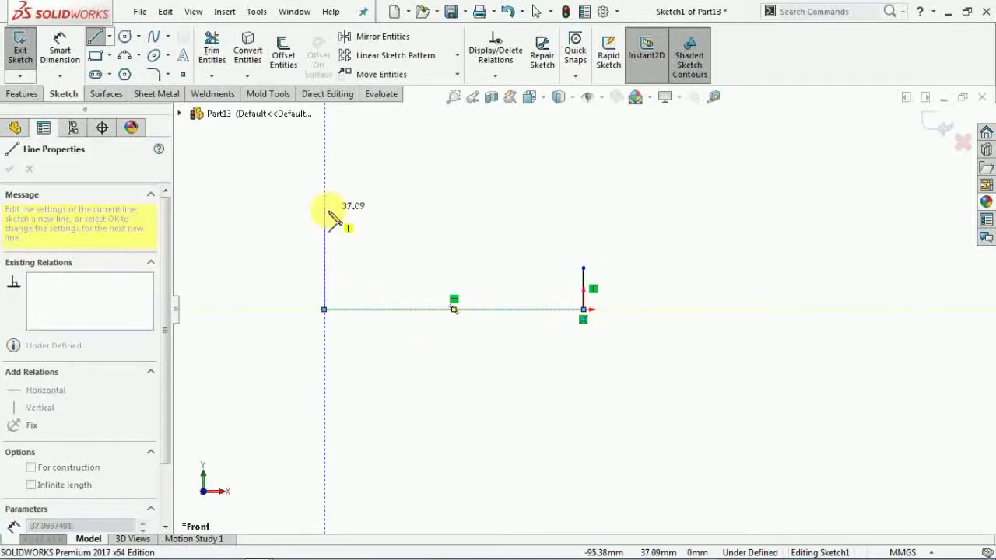
{"action": "left_click", "coordinate": [324, 209]}
{"action": "left_click", "coordinate": [352, 209]}
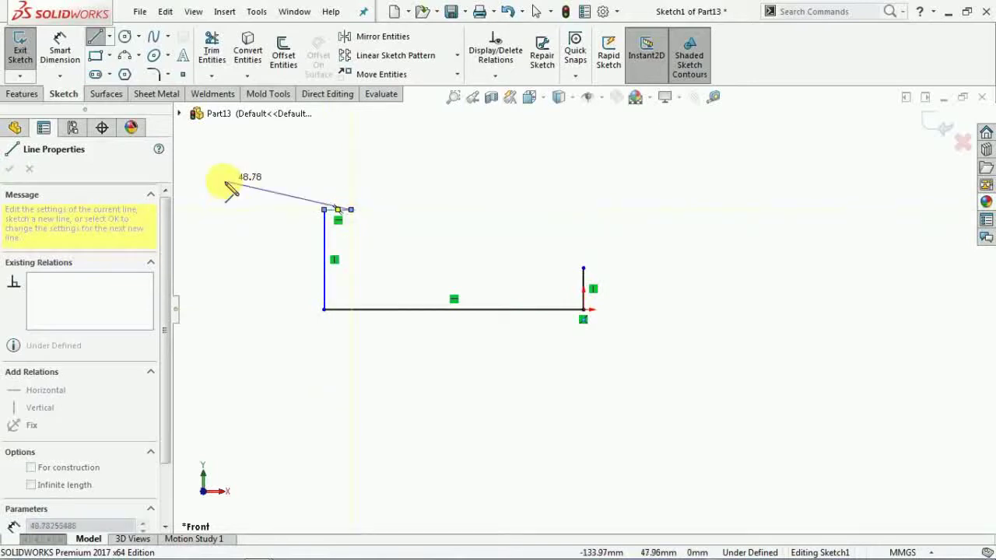
{"action": "right_click", "coordinate": [233, 192]}
{"action": "left_click", "coordinate": [266, 193]}
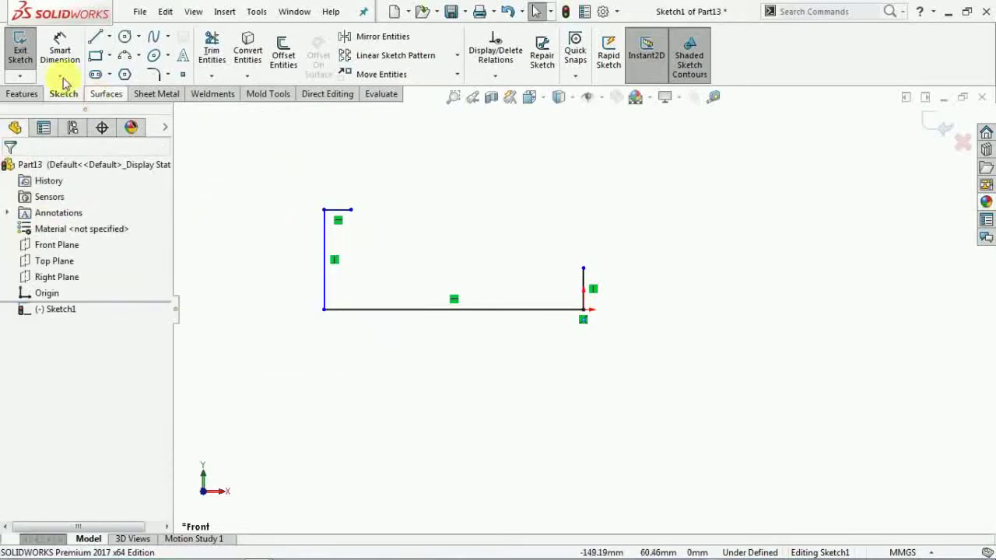
- Dimension the bottom line to 90 mm and the tall vertical line to 35 mm
{"action": "left_click", "coordinate": [60, 50]}
{"action": "left_click", "coordinate": [486, 311]}
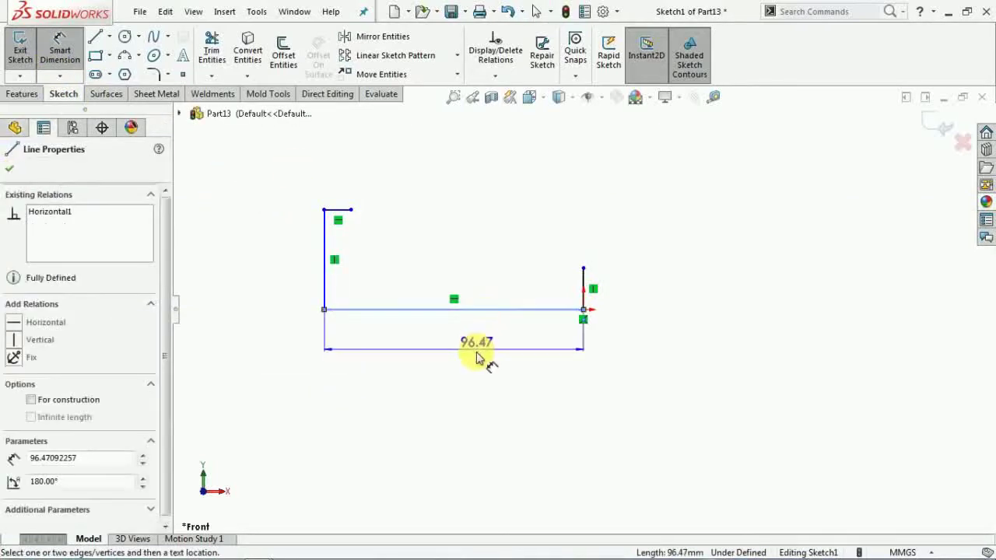
{"action": "left_click", "coordinate": [478, 355]}
{"action": "type", "text": "90"}
{"action": "key", "text": "Return"}
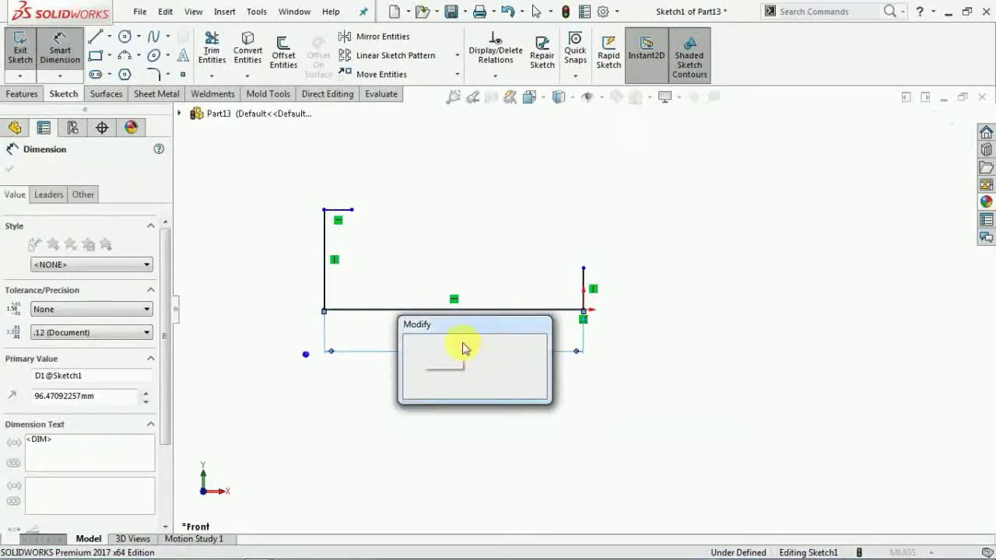
{"action": "left_click", "coordinate": [323, 276]}
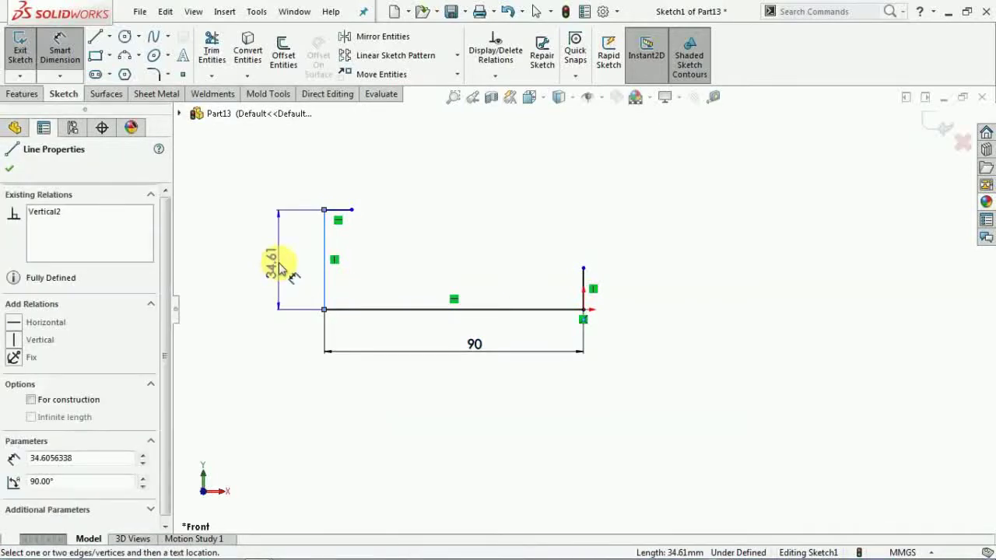
{"action": "left_click", "coordinate": [280, 269]}
{"action": "type", "text": "35"}
{"action": "key", "text": "Return"}
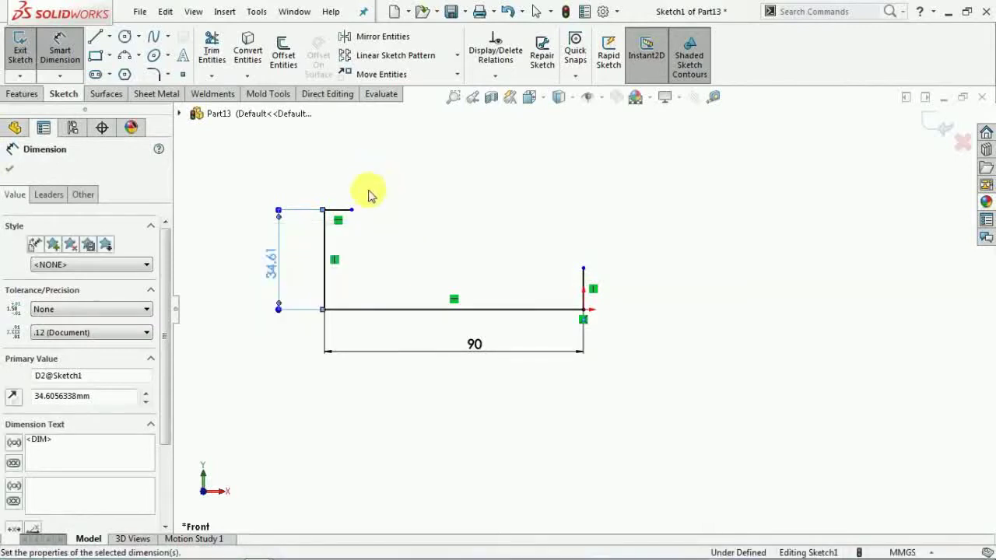
- Dimension the short top line to 10 mm and the short vertical line at the origin to 10 mm
{"action": "left_click", "coordinate": [339, 208]}
{"action": "left_click", "coordinate": [340, 189]}
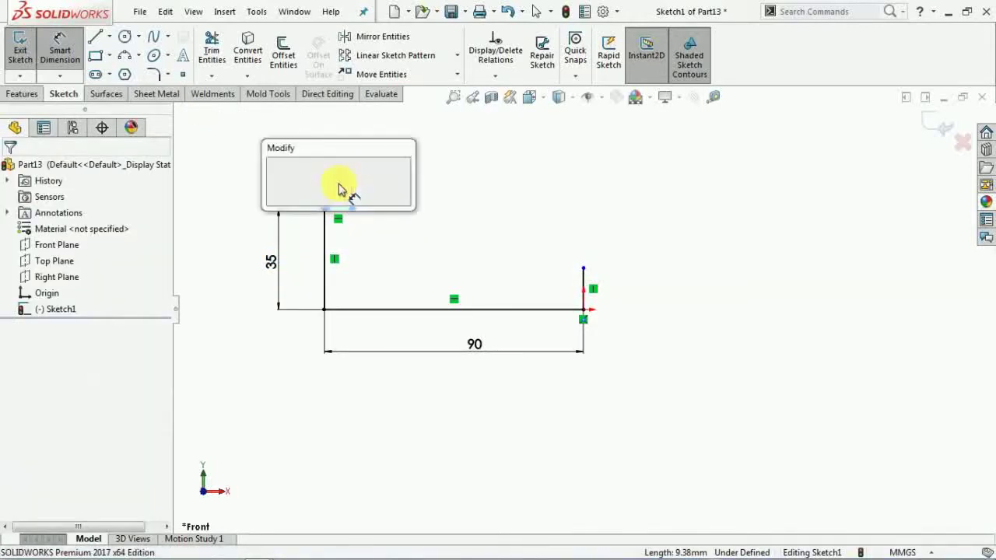
{"action": "type", "text": "10"}
{"action": "key", "text": "Return"}
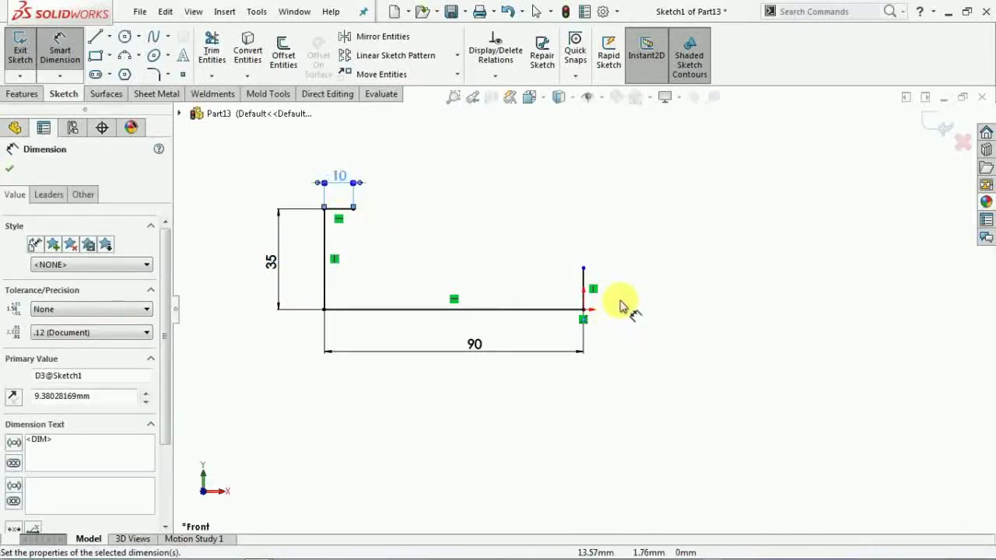
{"action": "scroll", "coordinate": [629, 306], "scroll_direction": "down", "scroll_amount": 3}
{"action": "left_click", "coordinate": [549, 270]}
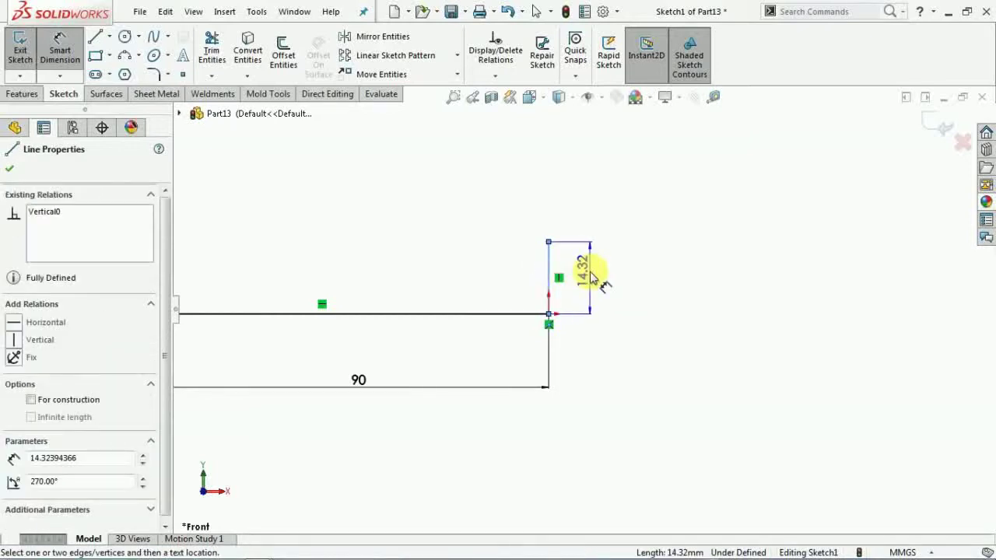
{"action": "left_click", "coordinate": [593, 279]}
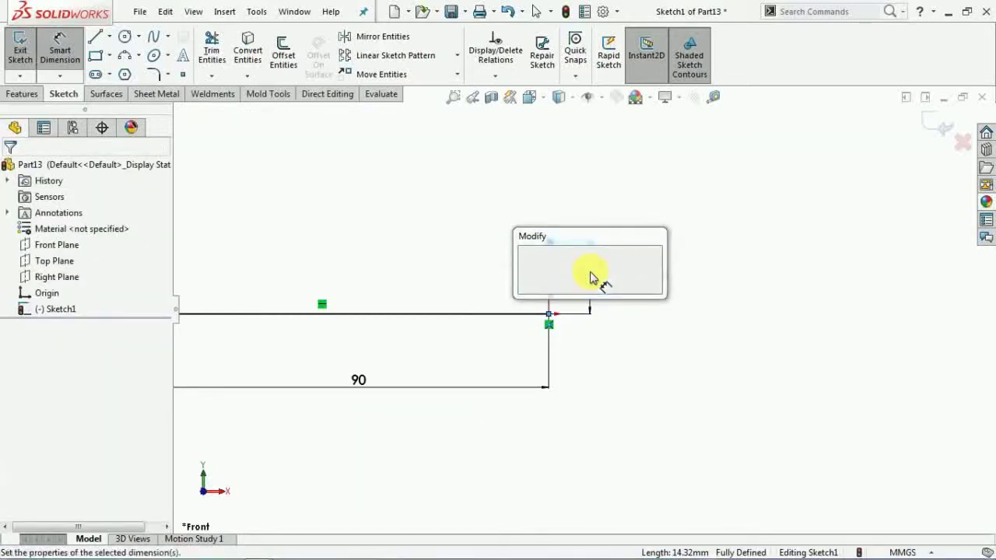
{"action": "key", "text": "Return"}
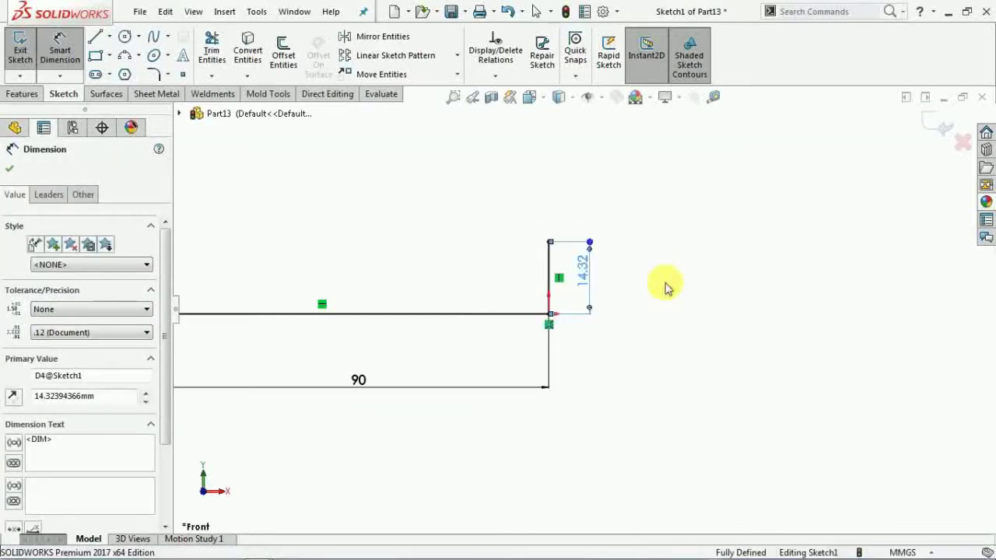
{"action": "left_click", "coordinate": [9, 171]}
{"action": "scroll", "coordinate": [700, 327], "scroll_direction": "up", "scroll_amount": 4}
{"action": "scroll", "coordinate": [478, 282], "scroll_direction": "down", "scroll_amount": 2}
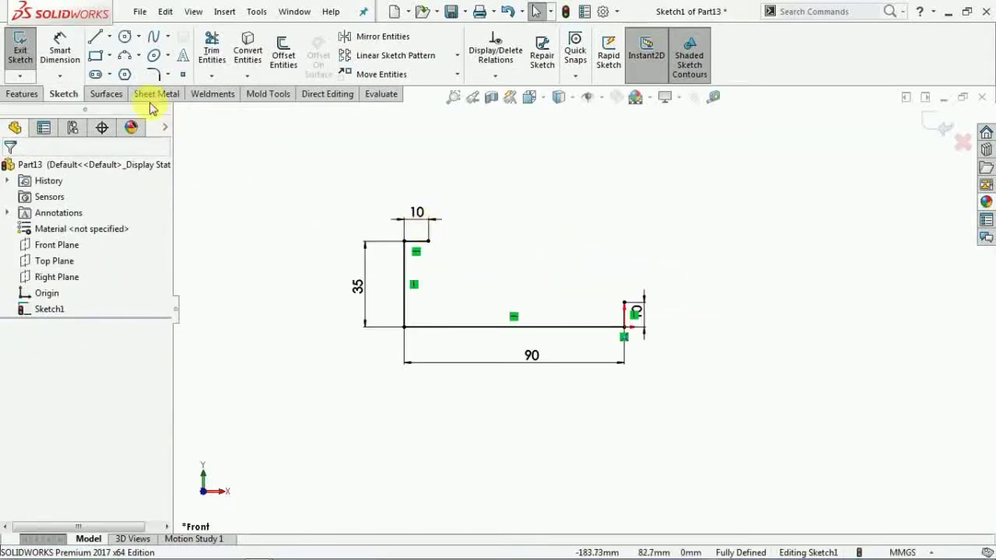
- Close the profile with a two-point spline from the short top line's free end to the upper end of the 10 mm vertical line
{"action": "left_click", "coordinate": [126, 58]}
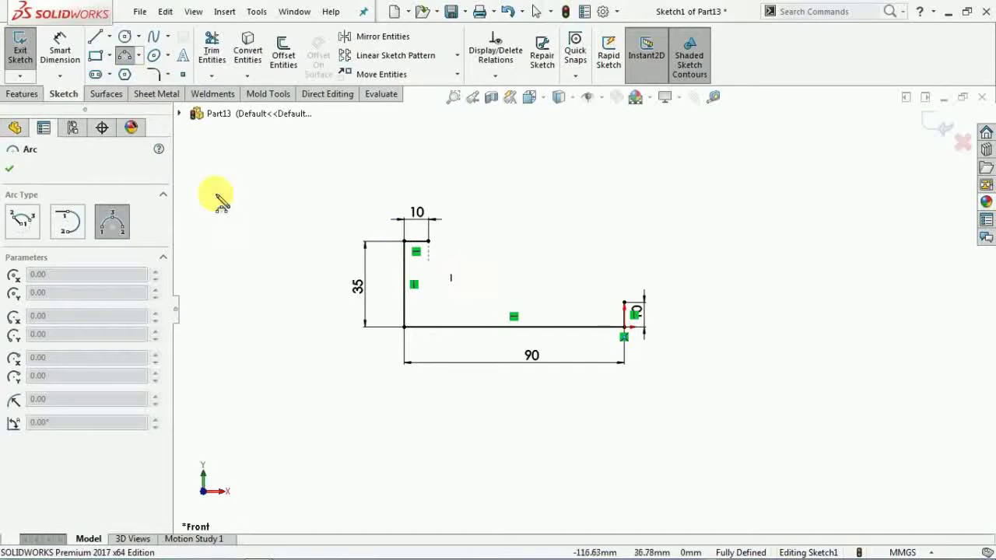
{"action": "left_click", "coordinate": [9, 172]}
{"action": "left_click", "coordinate": [156, 41]}
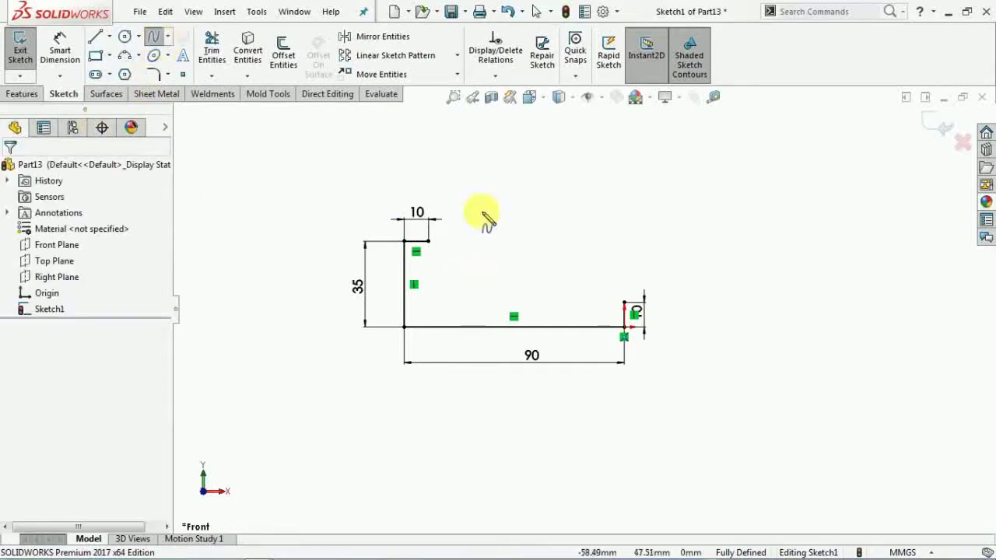
{"action": "left_click", "coordinate": [425, 242]}
{"action": "left_click", "coordinate": [633, 304]}
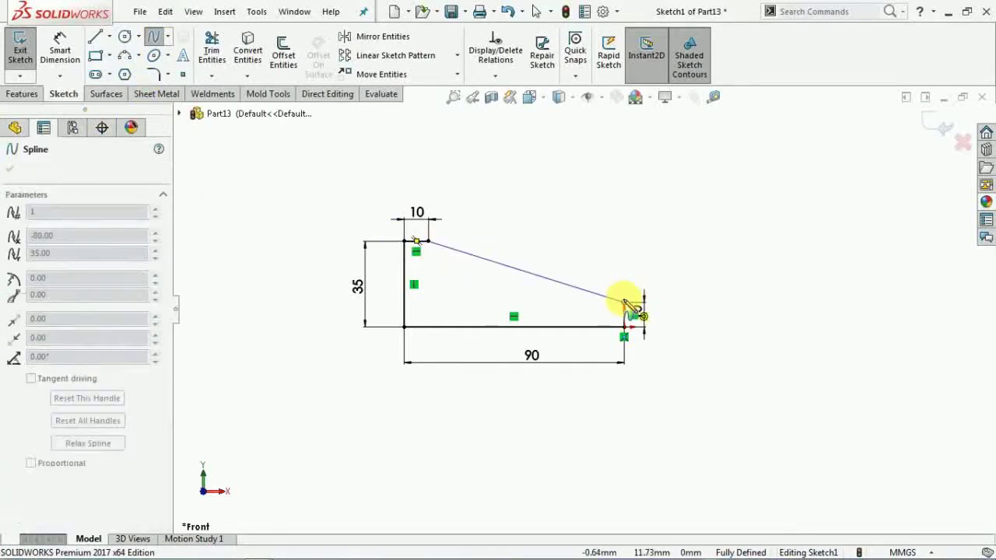
{"action": "right_click", "coordinate": [666, 233]}
{"action": "left_click", "coordinate": [703, 243]}
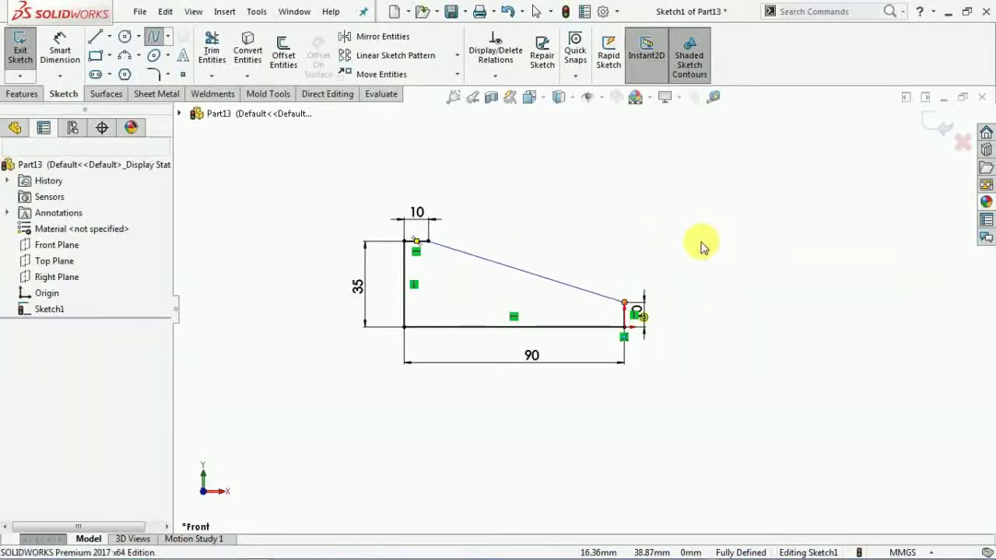
- Add a Horizontal relation to the spline's tangent handle at the 10 mm vertical line's end
{"action": "left_click", "coordinate": [596, 311]}
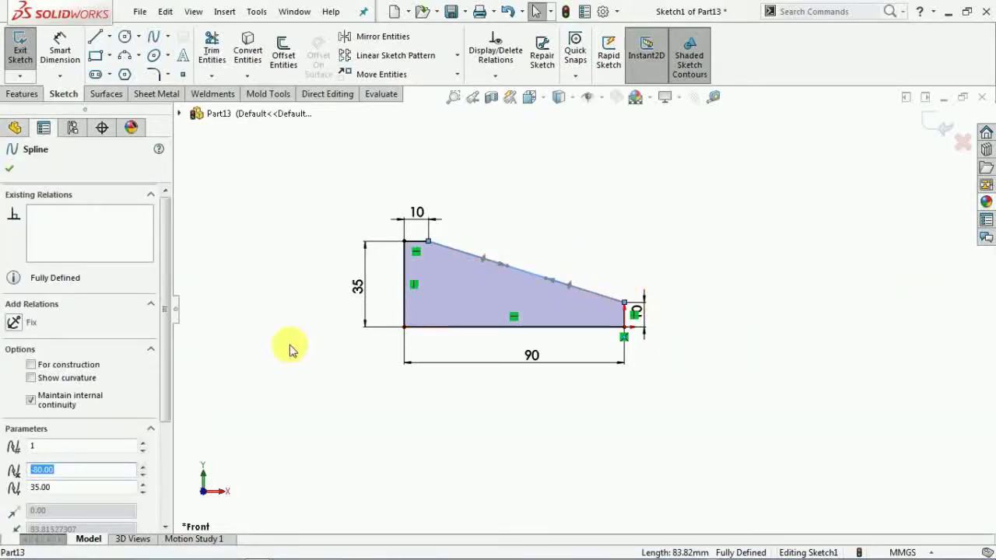
{"action": "left_click", "coordinate": [289, 349]}
{"action": "left_click", "coordinate": [577, 291]}
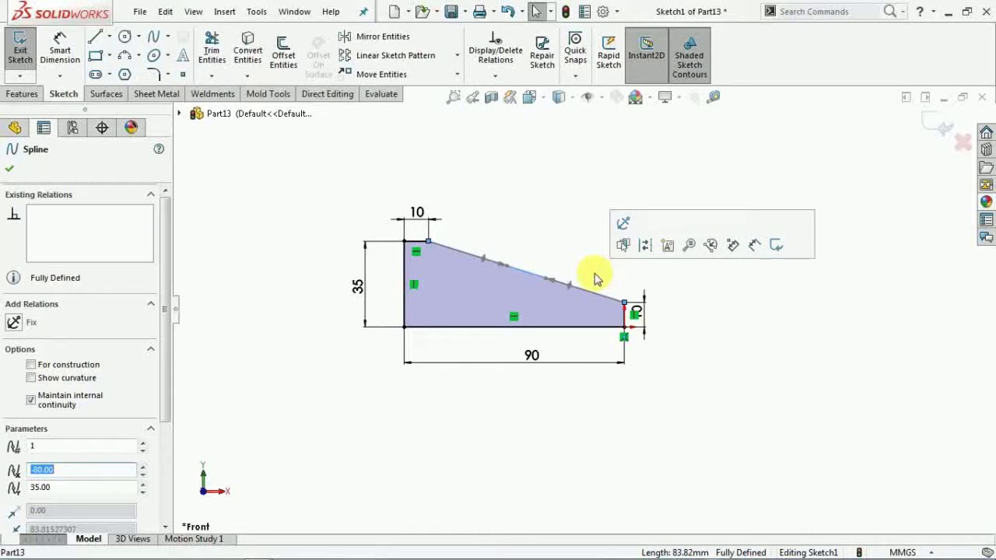
{"action": "left_click", "coordinate": [595, 279]}
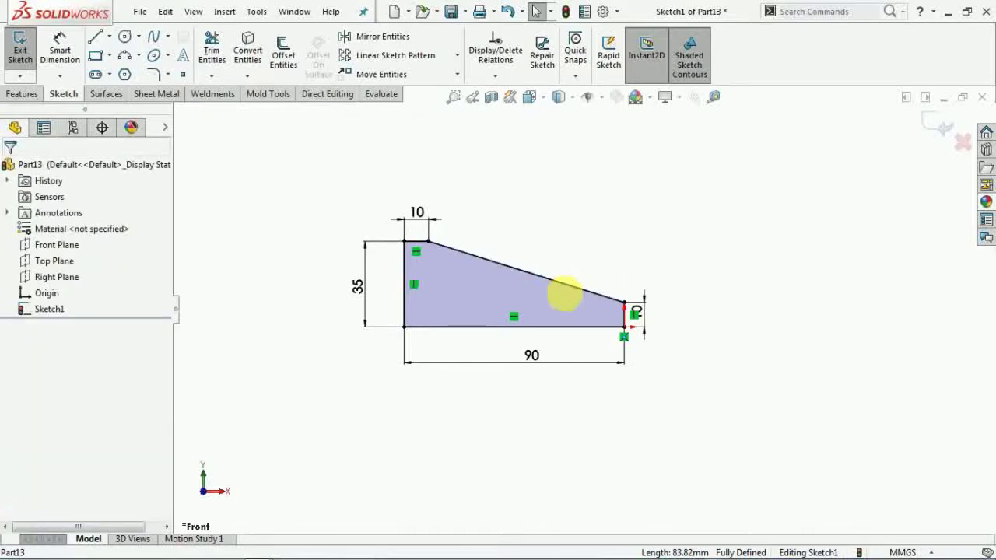
{"action": "left_click", "coordinate": [566, 290]}
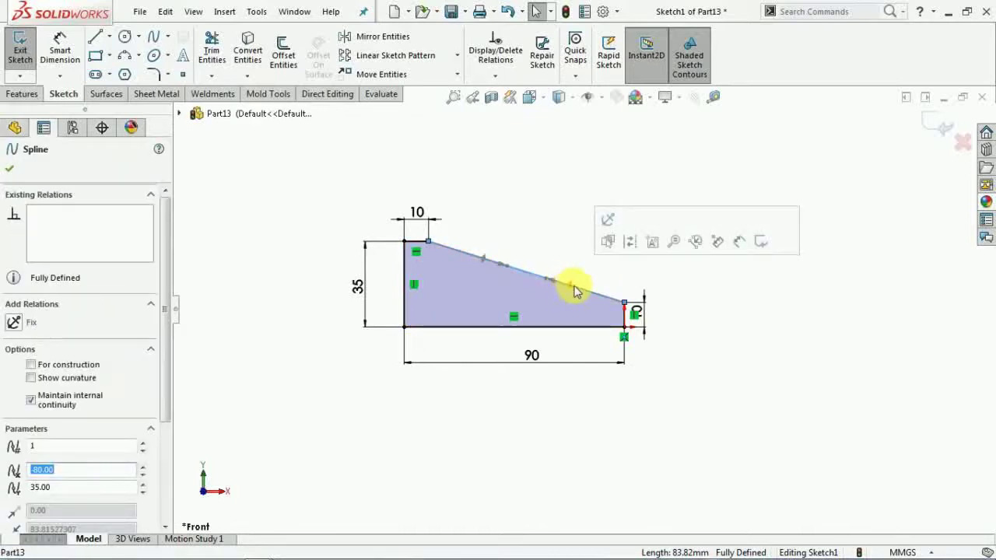
{"action": "left_click", "coordinate": [569, 286]}
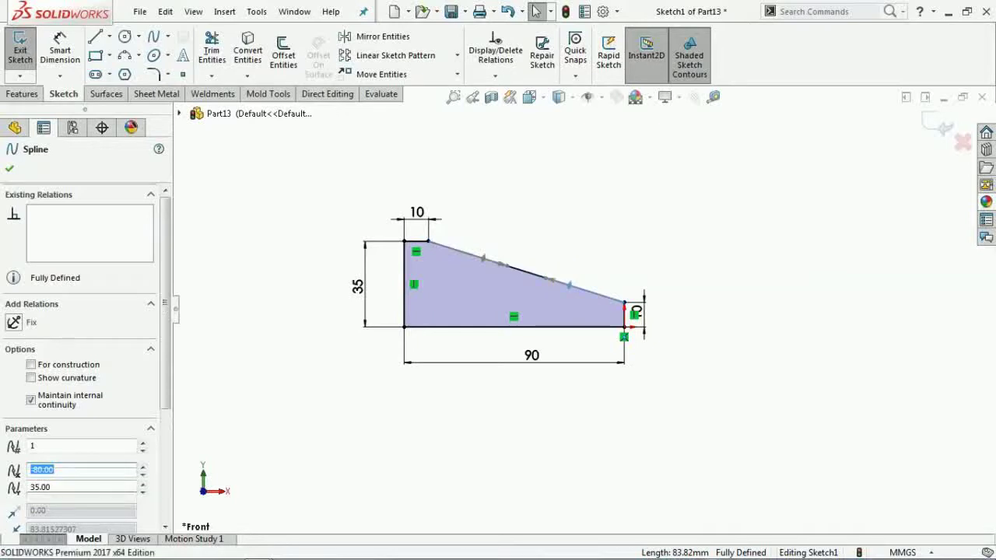
{"action": "left_click", "coordinate": [582, 292]}
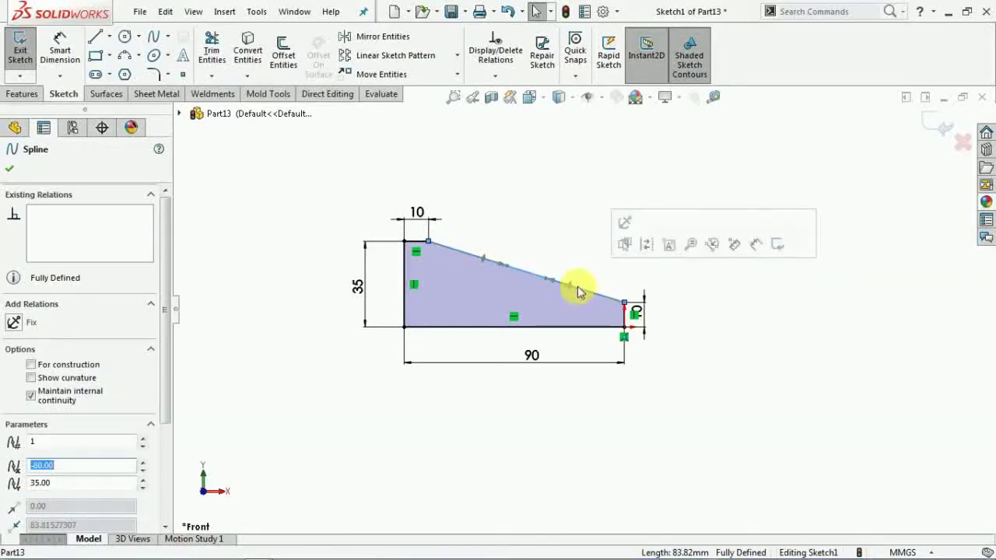
{"action": "left_click", "coordinate": [552, 285]}
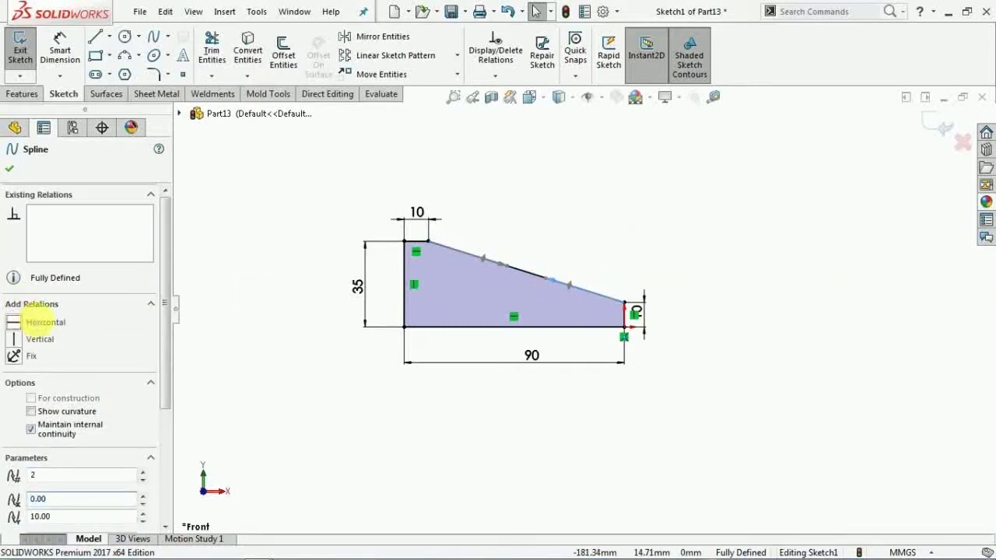
{"action": "left_click", "coordinate": [39, 322]}
{"action": "left_click", "coordinate": [11, 169]}
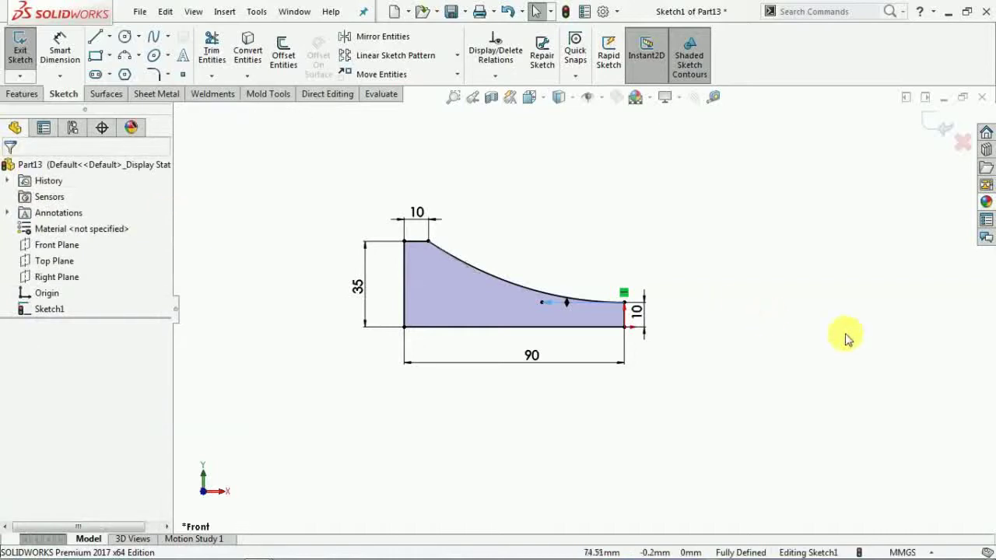
- Revolve the closed profile 360 degrees about the short 10 mm vertical line at the origin instead of the preselected axis
{"action": "scroll", "coordinate": [627, 321], "scroll_direction": "up", "scroll_amount": 2}
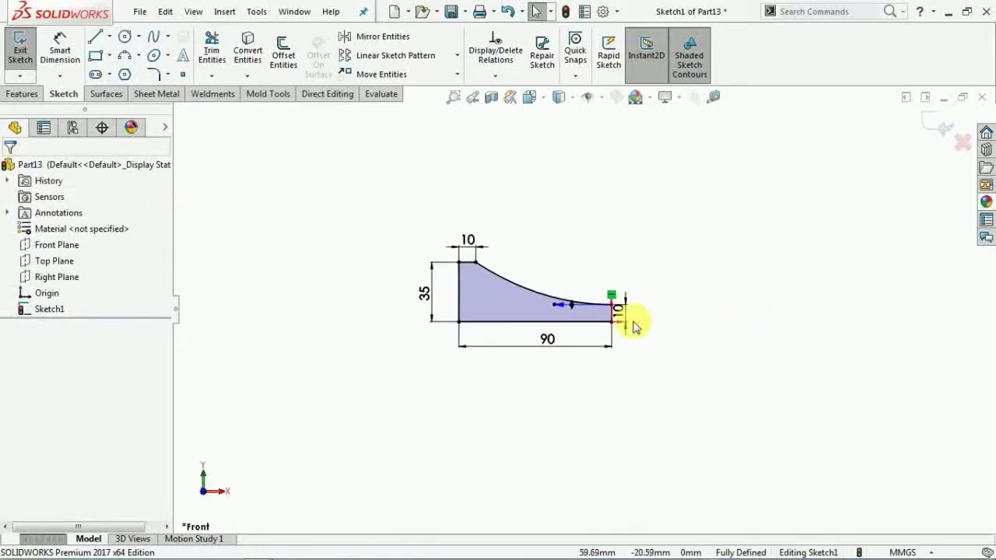
{"action": "left_click", "coordinate": [23, 94]}
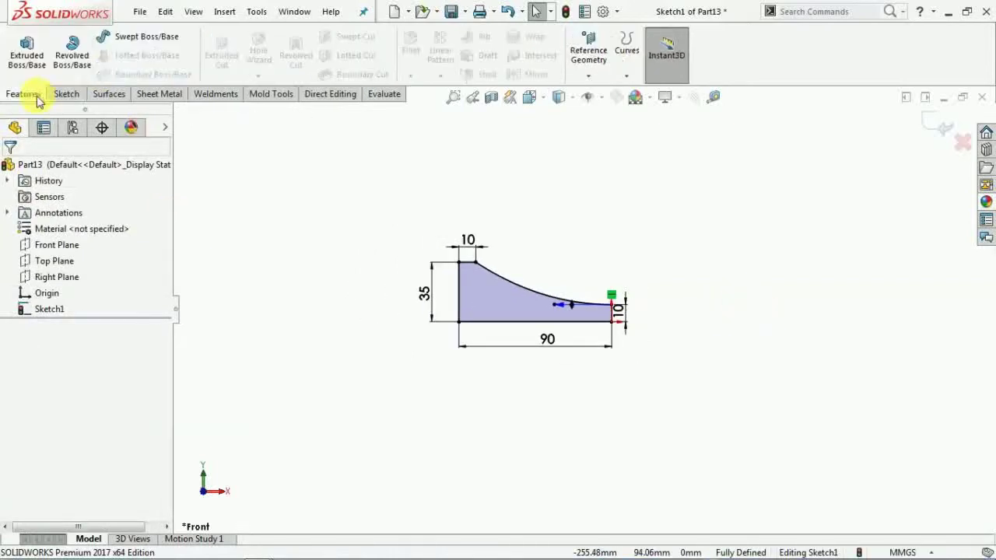
{"action": "left_click", "coordinate": [78, 62]}
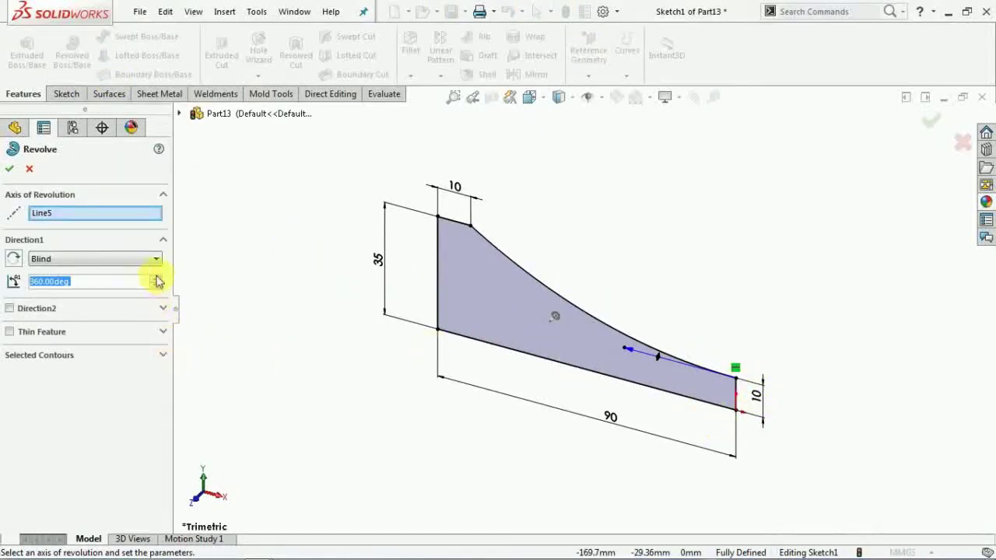
{"action": "right_click", "coordinate": [53, 213]}
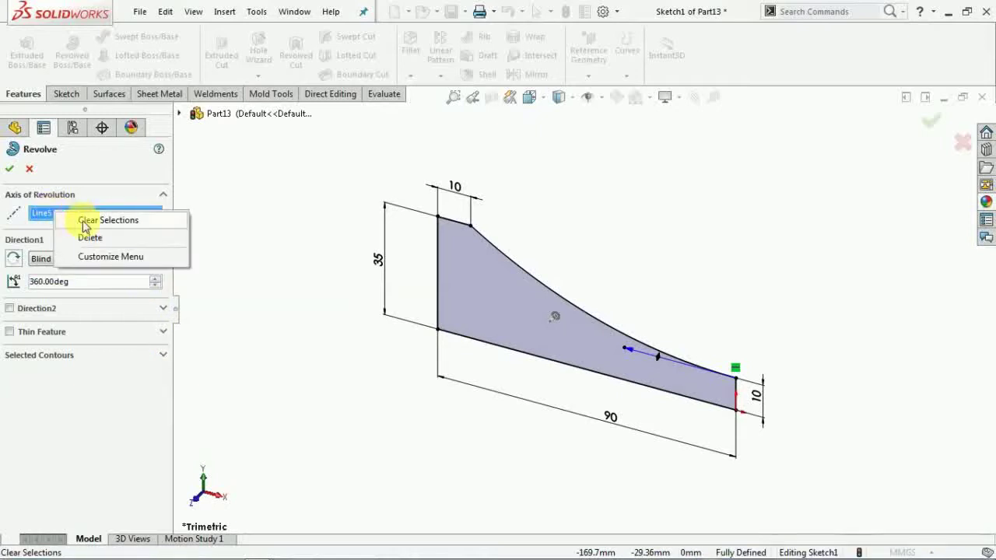
{"action": "left_click", "coordinate": [86, 220]}
{"action": "left_click", "coordinate": [735, 397]}
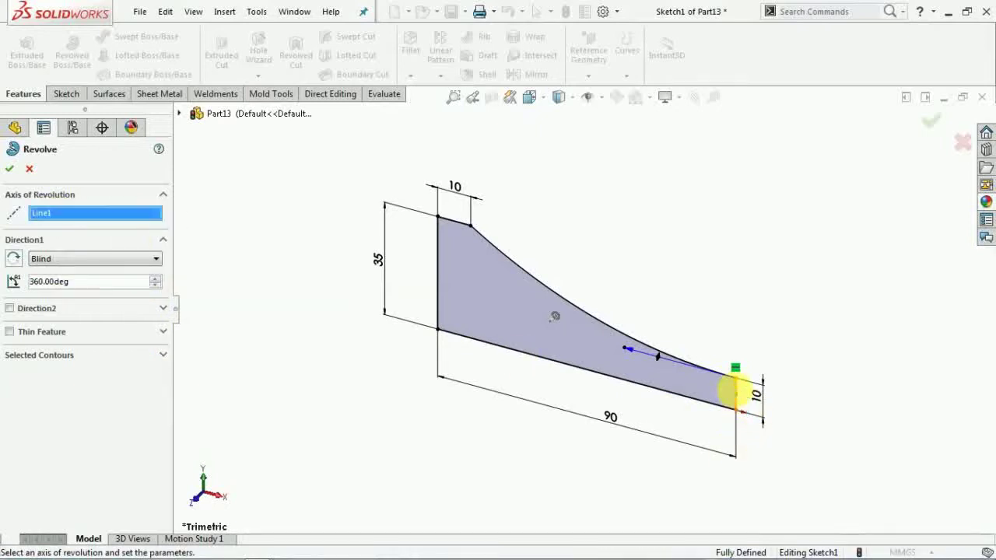
{"action": "scroll", "coordinate": [534, 361], "scroll_direction": "up", "scroll_amount": 5}
{"action": "mouse_move", "coordinate": [592, 350]}
{"action": "middle_mouse_down"}
{"action": "mouse_move", "coordinate": [669, 294]}
{"action": "mouse_move", "coordinate": [740, 378]}
{"action": "mouse_move", "coordinate": [692, 438]}
{"action": "mouse_move", "coordinate": [440, 323]}
{"action": "middle_mouse_up"}
{"action": "left_click", "coordinate": [9, 169]}
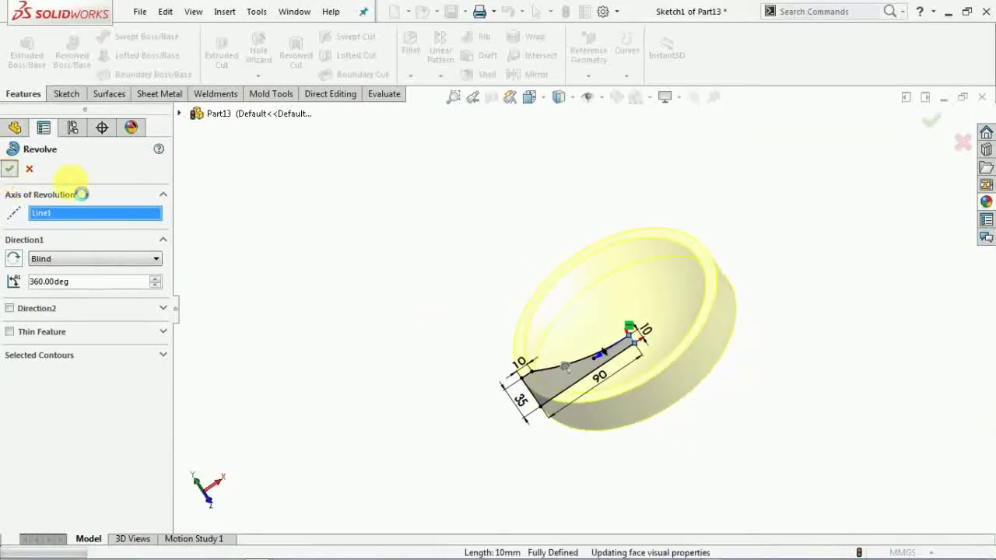
{"action": "mouse_move", "coordinate": [641, 330]}
{"action": "middle_mouse_down"}
{"action": "mouse_move", "coordinate": [838, 345]}
{"action": "mouse_move", "coordinate": [738, 373]}
{"action": "mouse_move", "coordinate": [580, 383]}
{"action": "mouse_move", "coordinate": [602, 423]}
{"action": "middle_mouse_up"}
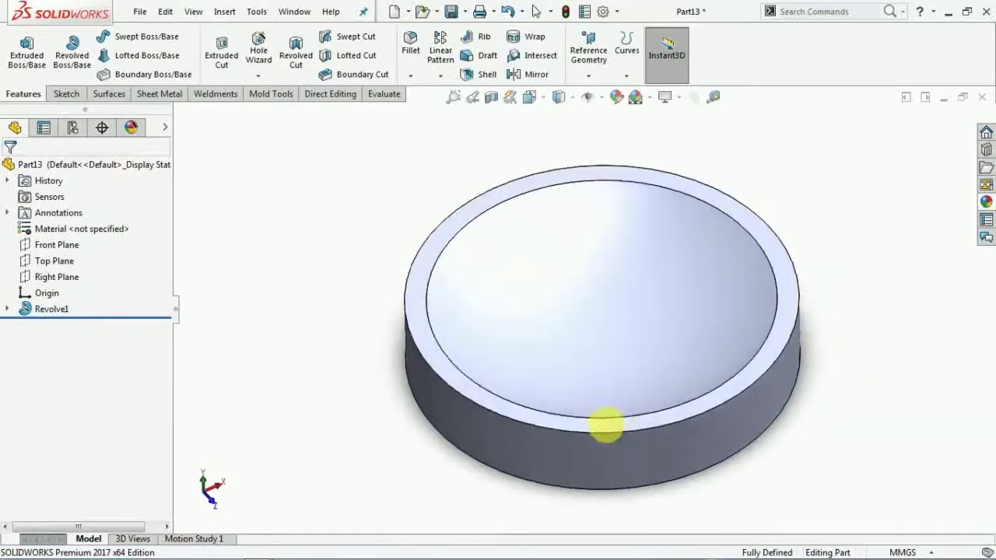
- Start a sketch on the flat top face of the dish's rim and convert the rim's outer and inner circular edges
{"action": "left_click", "coordinate": [61, 94]}
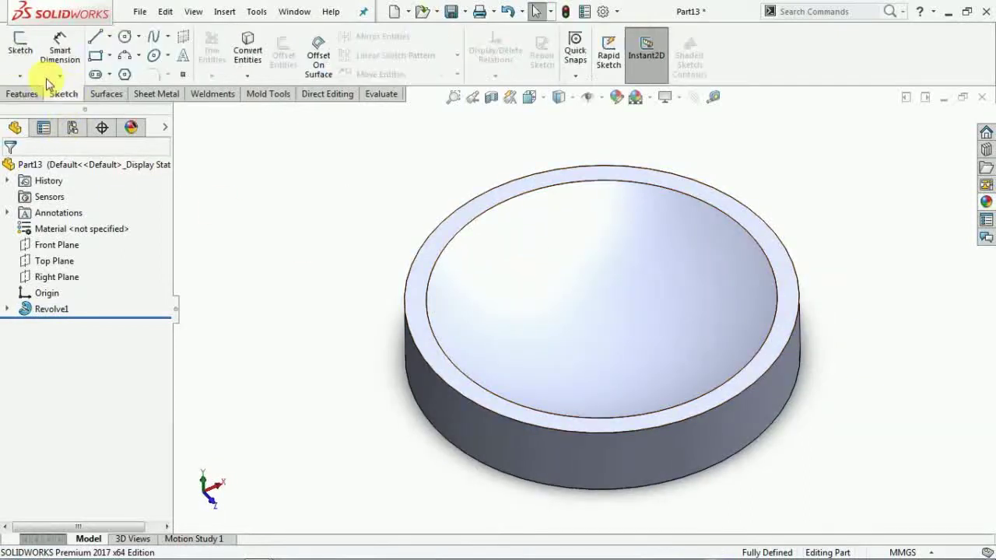
{"action": "left_click", "coordinate": [22, 46]}
{"action": "left_click", "coordinate": [476, 204]}
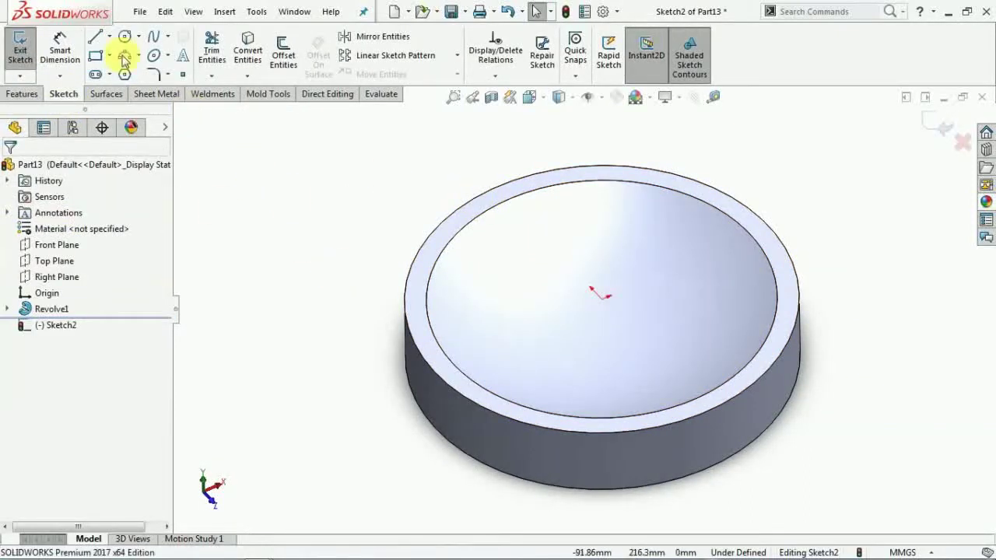
{"action": "left_click", "coordinate": [102, 39]}
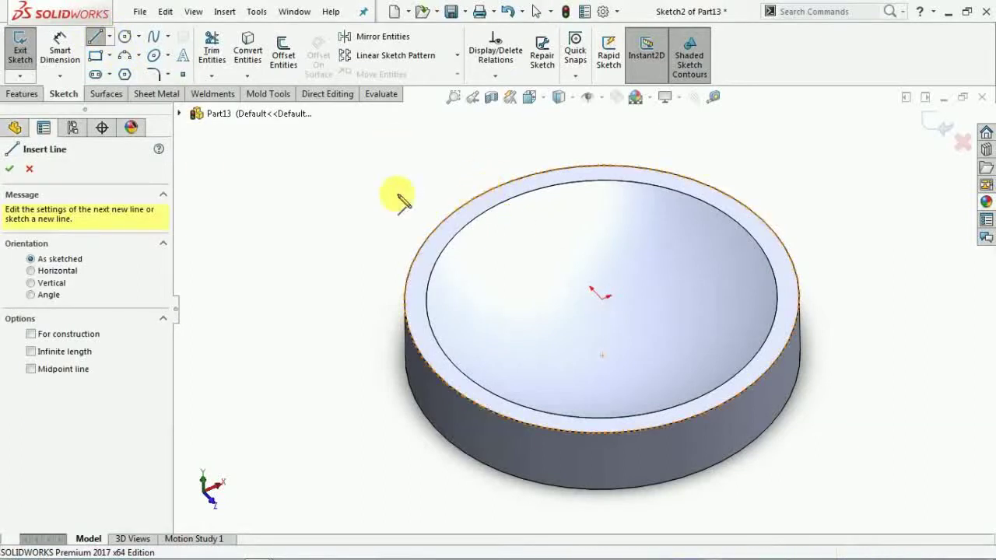
{"action": "key", "text": "Escape"}
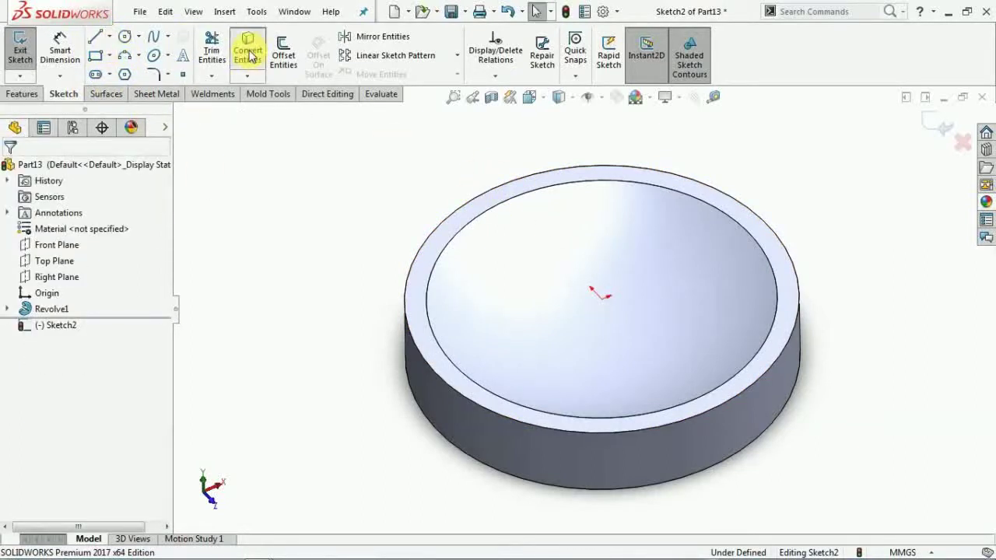
{"action": "left_click", "coordinate": [249, 56]}
{"action": "left_click", "coordinate": [465, 205]}
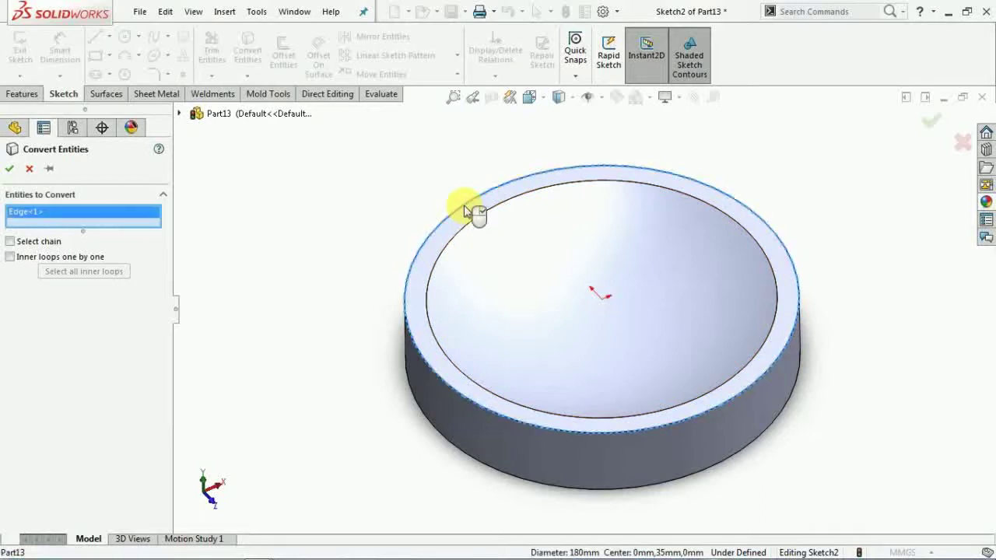
{"action": "left_click", "coordinate": [476, 220]}
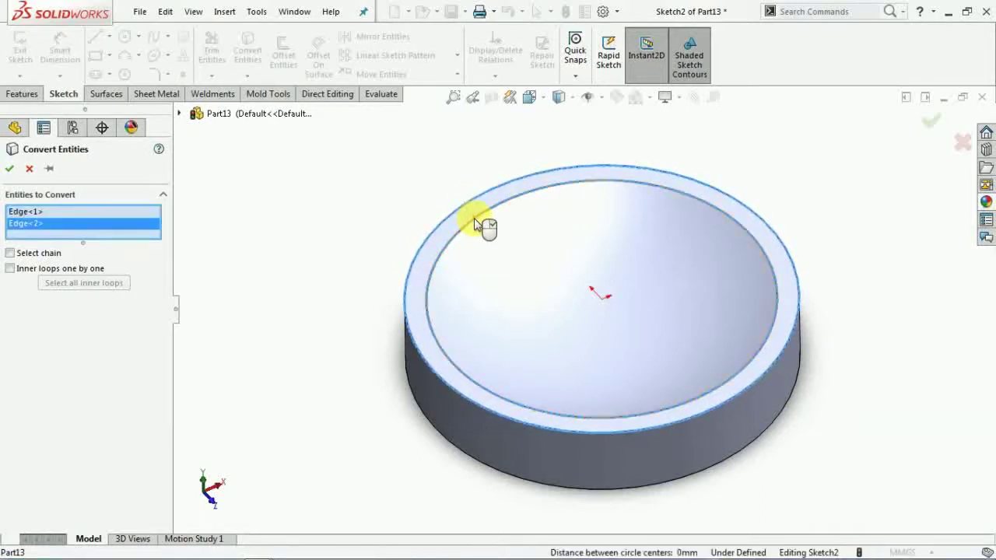
{"action": "left_click", "coordinate": [10, 169]}
- Sketch a slanted line across the dish between two points on the outer circle, passing about 7 mm from the origin
{"action": "left_click", "coordinate": [95, 36]}
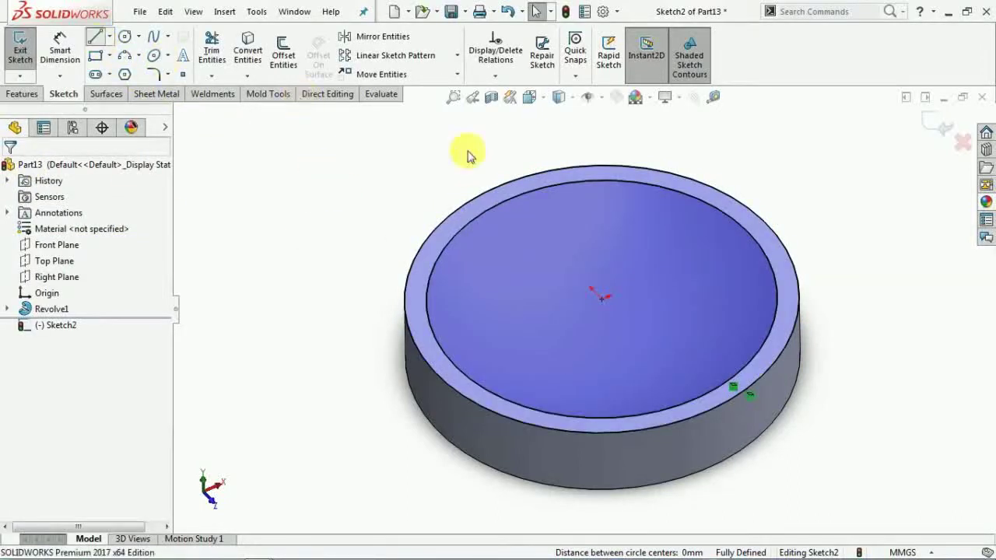
{"action": "left_click", "coordinate": [599, 295]}
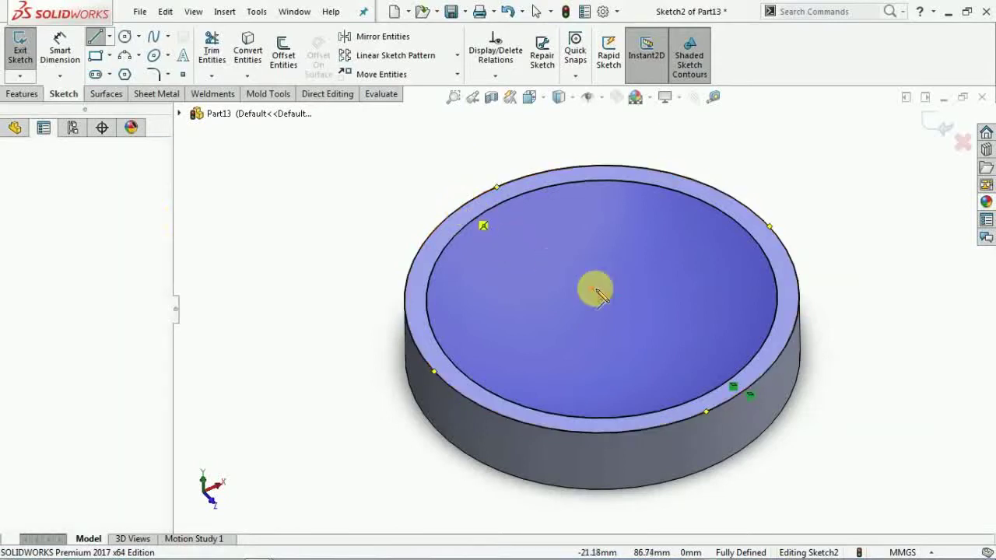
{"action": "left_click", "coordinate": [718, 406]}
{"action": "middle_click_drag", "start_coordinate": [626, 365], "coordinate": [329, 327]}
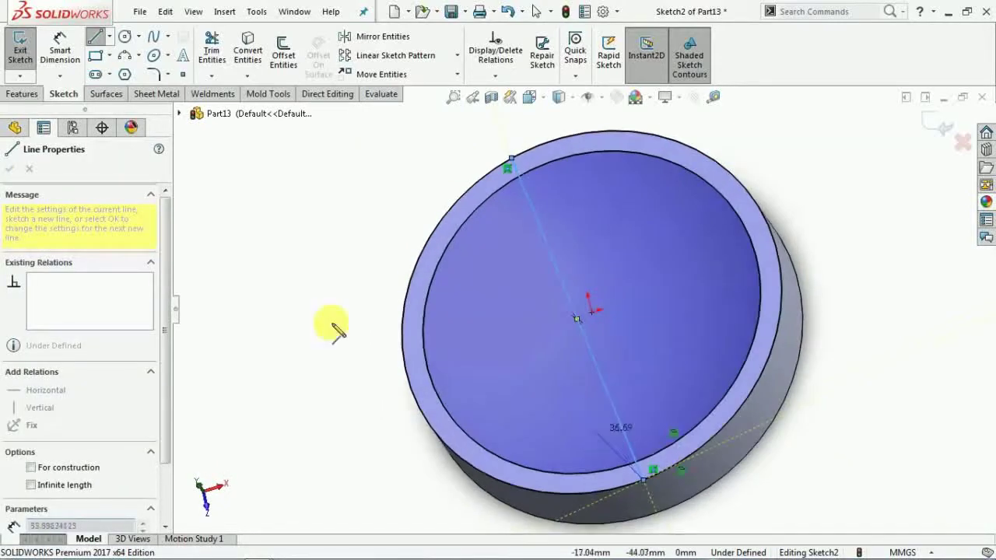
{"action": "right_click", "coordinate": [305, 189]}
{"action": "left_click", "coordinate": [327, 193]}
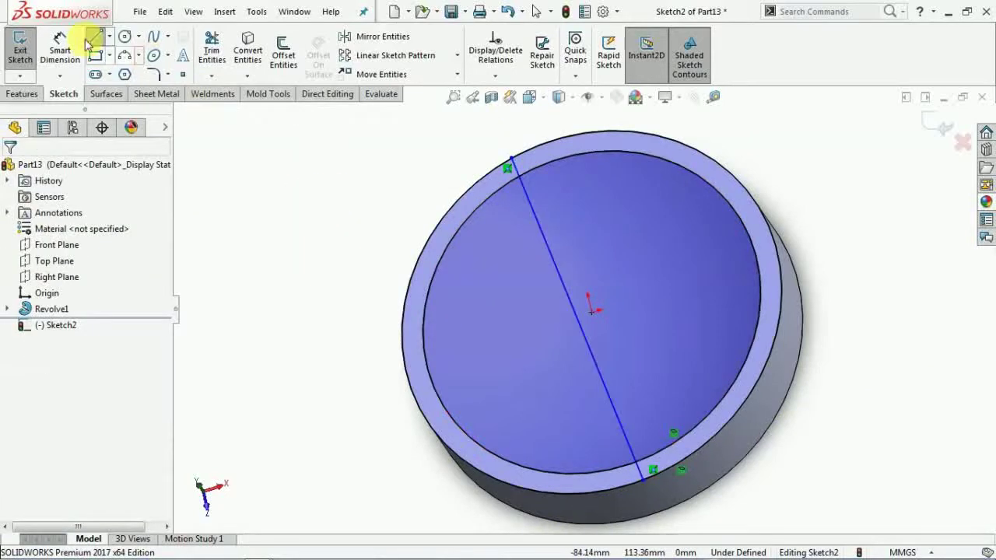
- Dimension the distance between the slanted line and the origin to 10 mm
{"action": "left_click", "coordinate": [60, 48]}
{"action": "scroll", "coordinate": [592, 308], "scroll_direction": "down", "scroll_amount": 3}
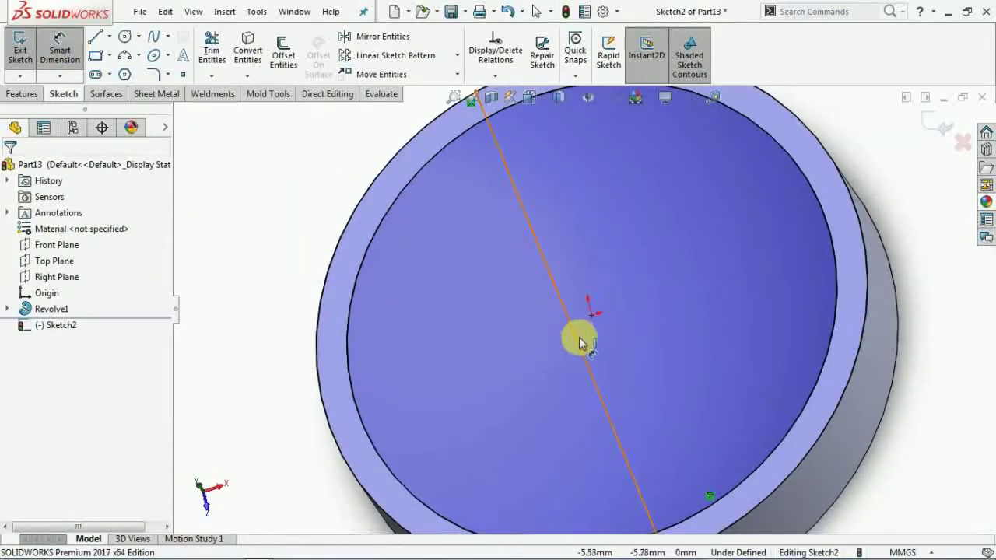
{"action": "left_click", "coordinate": [592, 322]}
{"action": "left_click", "coordinate": [591, 316]}
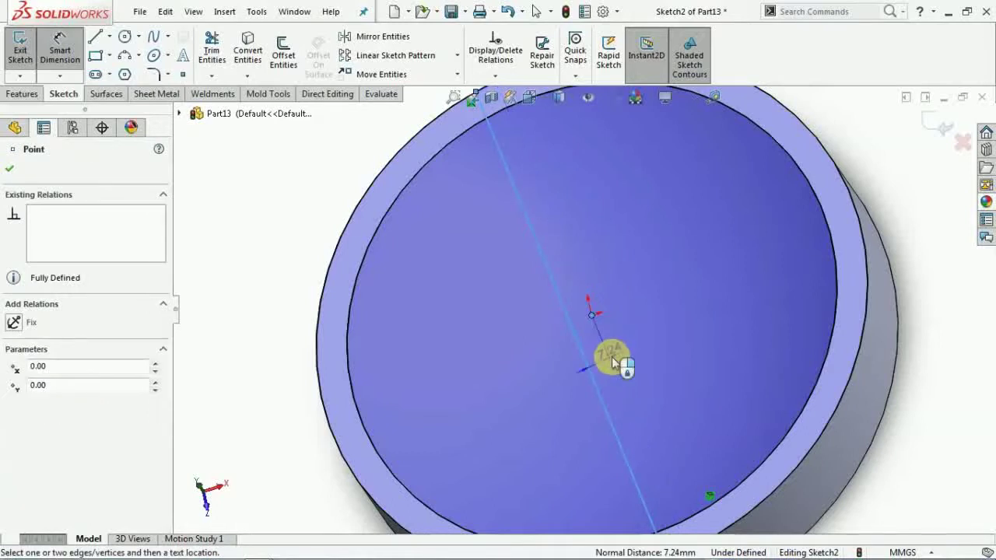
{"action": "left_click", "coordinate": [615, 359]}
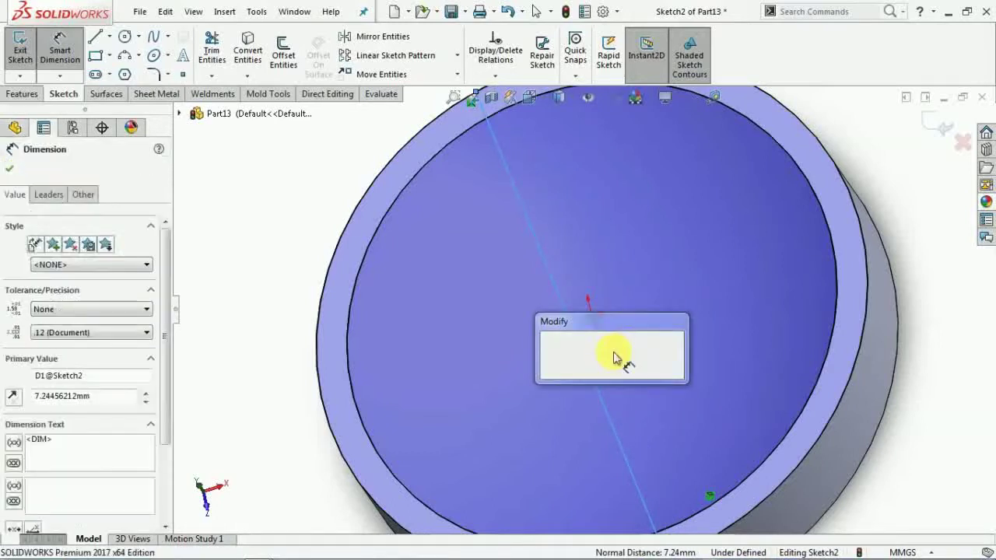
{"action": "type", "text": "10"}
{"action": "key", "text": "Return"}
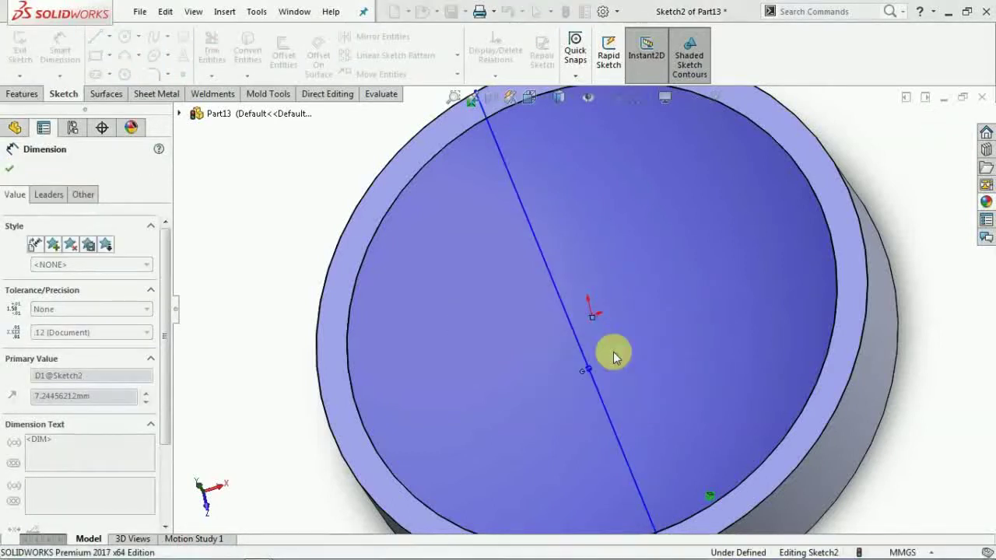
{"action": "scroll", "coordinate": [619, 351], "scroll_direction": "up", "scroll_amount": 5}
{"action": "middle_click_drag", "start_coordinate": [622, 342], "coordinate": [649, 343]}
{"action": "left_click", "coordinate": [10, 168]}
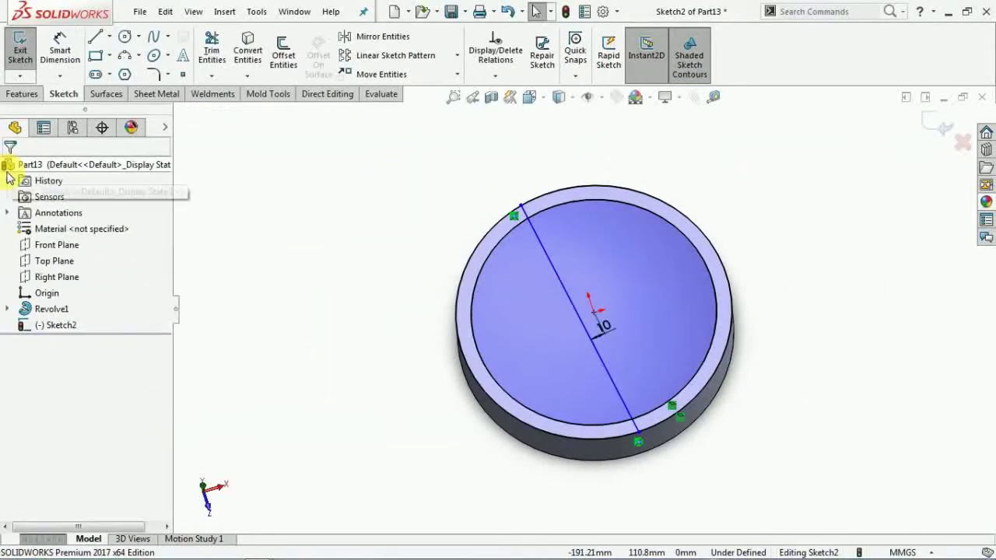
- Power-trim the part of the slanted line inside the inner circle, leaving only the two short segments across the rim
{"action": "left_click", "coordinate": [208, 68]}
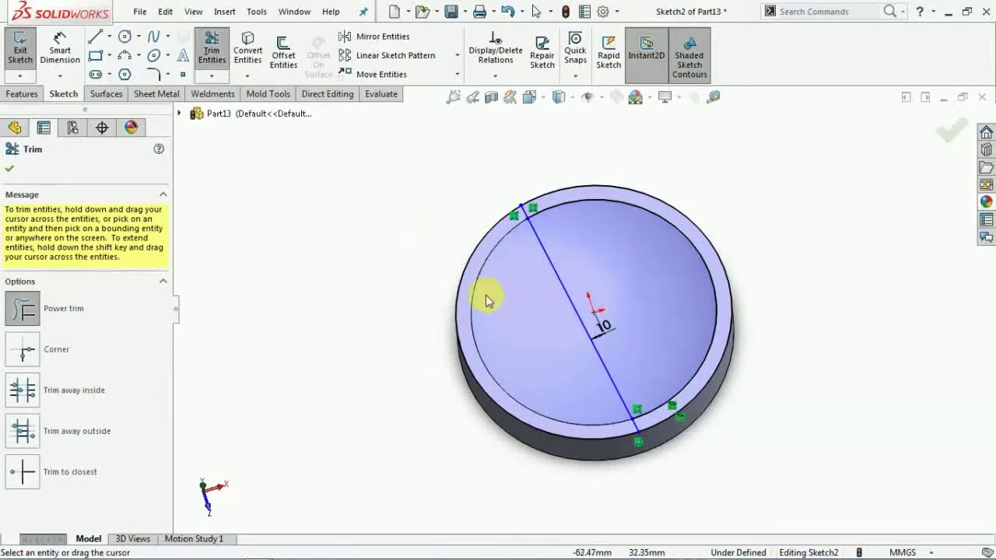
{"action": "scroll", "coordinate": [520, 264], "scroll_direction": "down", "scroll_amount": 4}
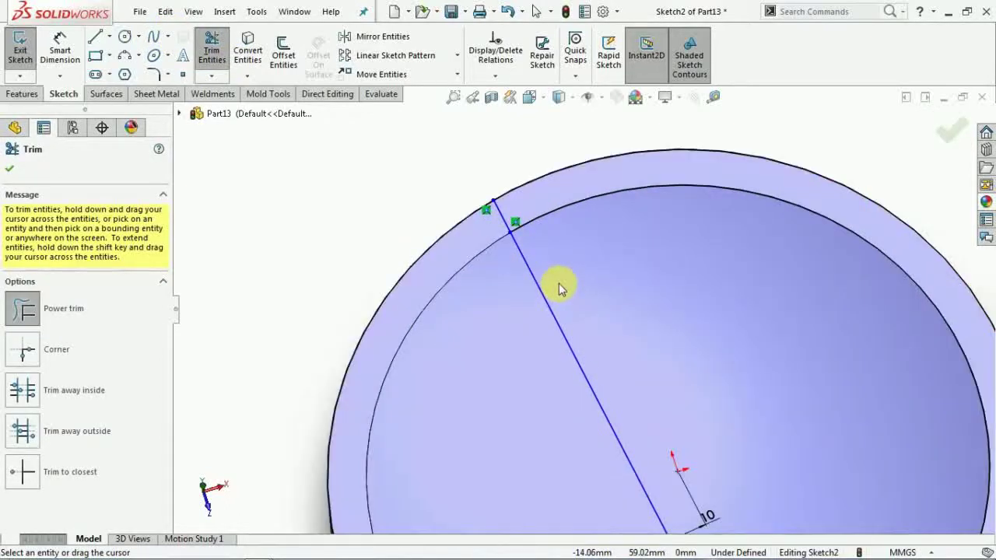
{"action": "scroll", "coordinate": [533, 295], "scroll_direction": "up", "scroll_amount": 5}
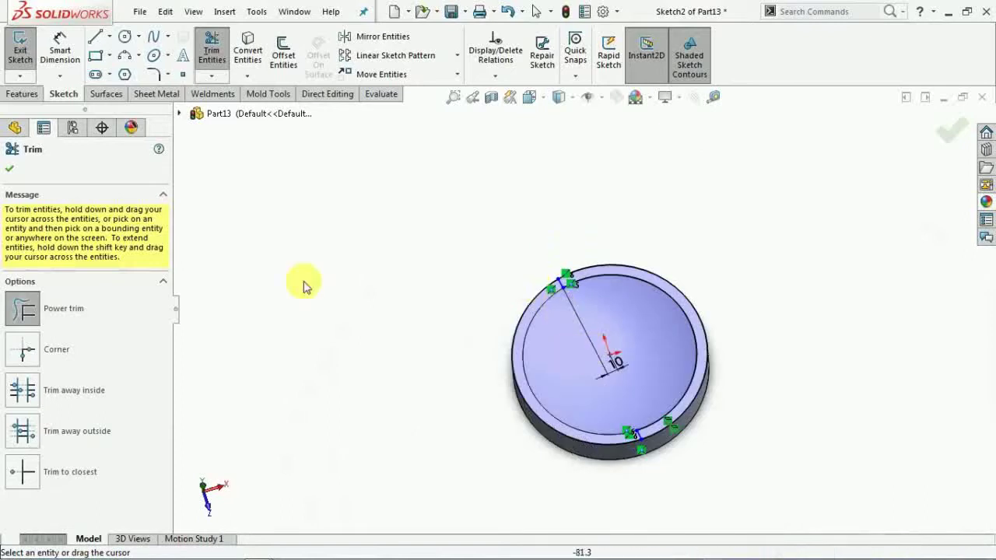
{"action": "left_click", "coordinate": [10, 171]}
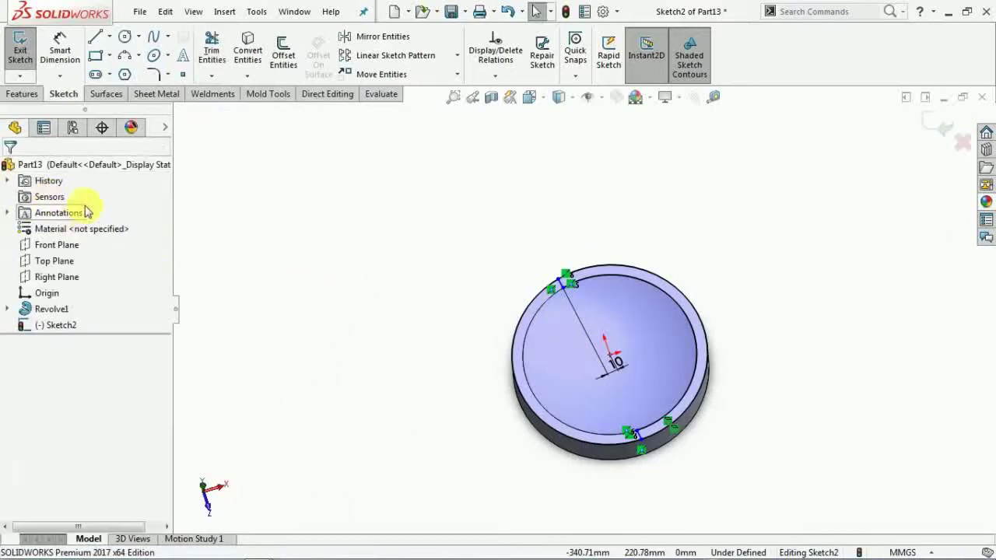
- Extrude the larger rim region between the two short segments upward as a tall blind boss, merged with the dish
{"action": "left_click", "coordinate": [21, 95]}
{"action": "left_click", "coordinate": [26, 55]}
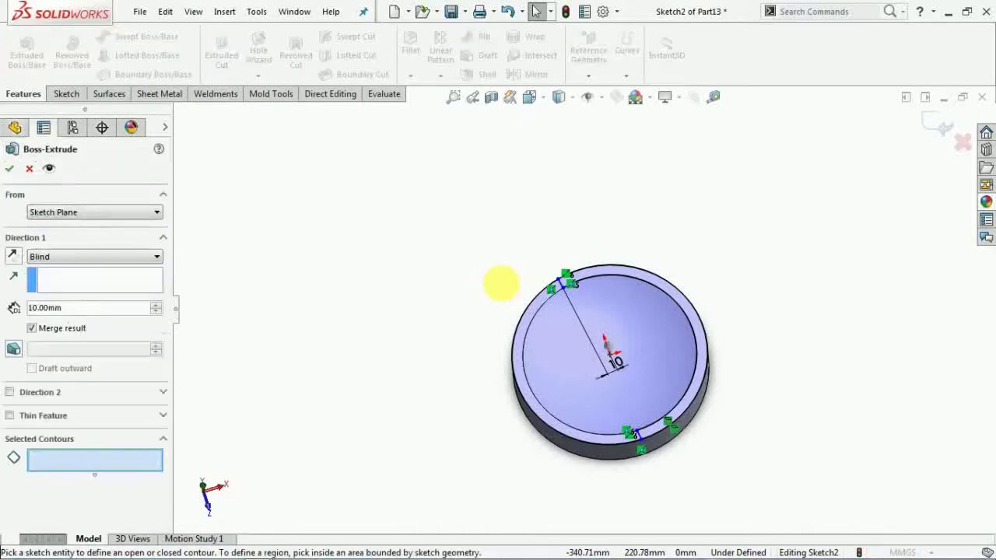
{"action": "scroll", "coordinate": [706, 272], "scroll_direction": "down", "scroll_amount": 5}
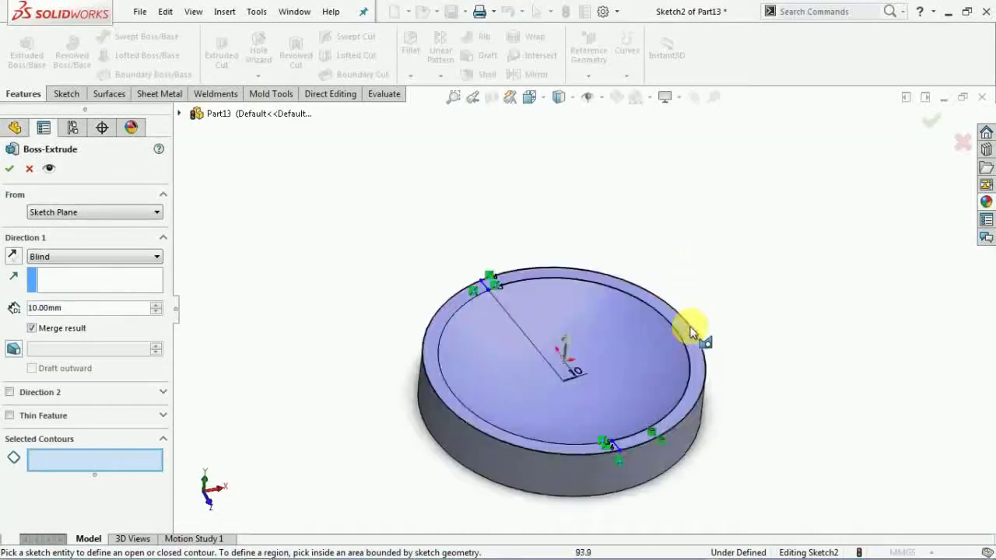
{"action": "left_click", "coordinate": [689, 372]}
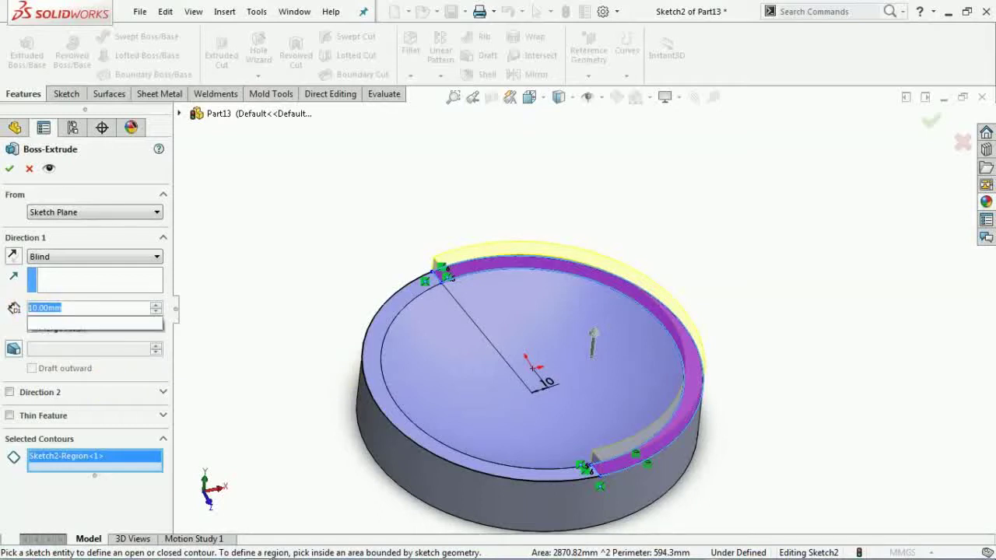
{"action": "type", "text": "0"}
{"action": "key", "text": "Return"}
{"action": "left_click", "coordinate": [9, 169]}
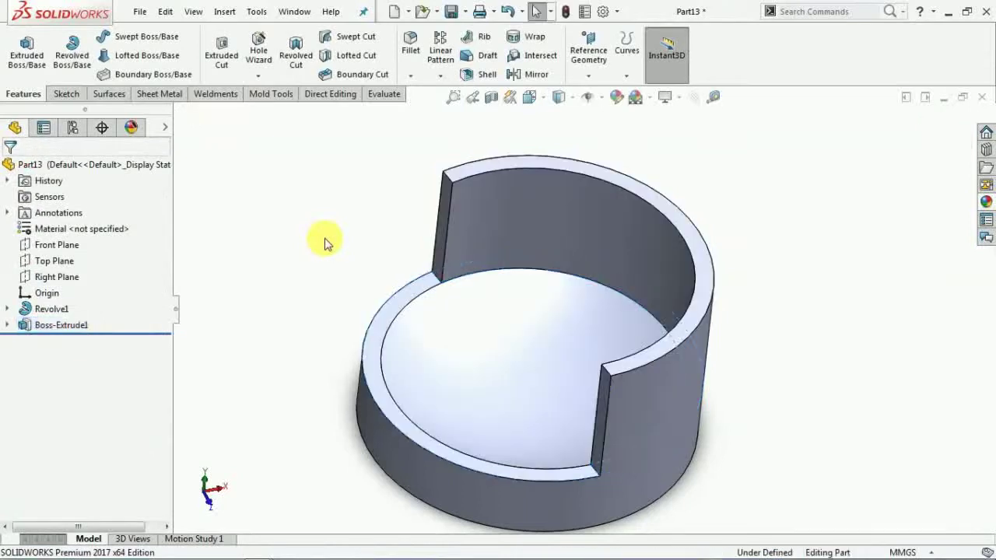
- Apply an orange colour from the standard swatches to the whole part
{"action": "middle_click_drag", "start_coordinate": [327, 240], "coordinate": [459, 347]}
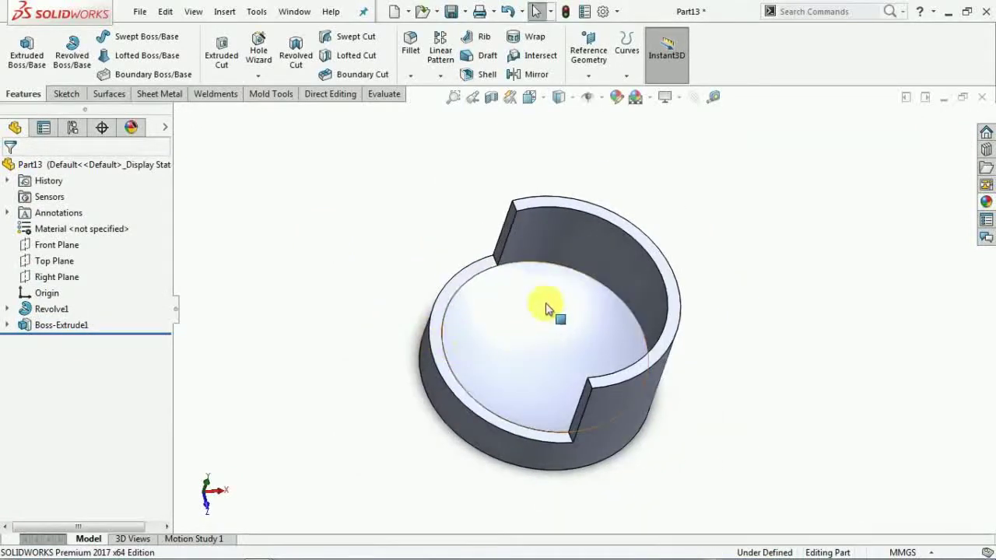
{"action": "left_click", "coordinate": [534, 389]}
{"action": "right_click", "coordinate": [534, 351]}
{"action": "left_click", "coordinate": [652, 188]}
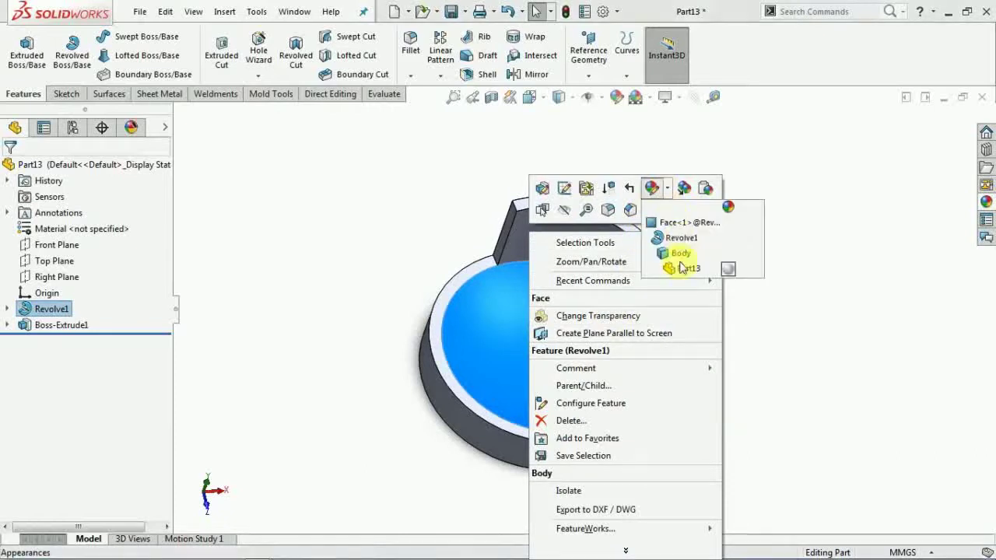
{"action": "left_click", "coordinate": [686, 269]}
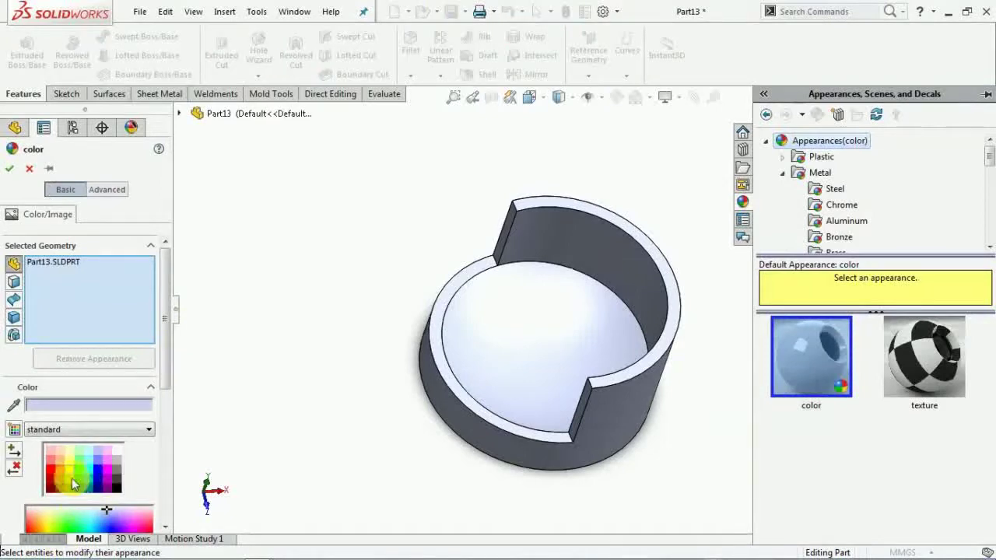
{"action": "left_click", "coordinate": [62, 476]}
{"action": "left_click", "coordinate": [10, 168]}
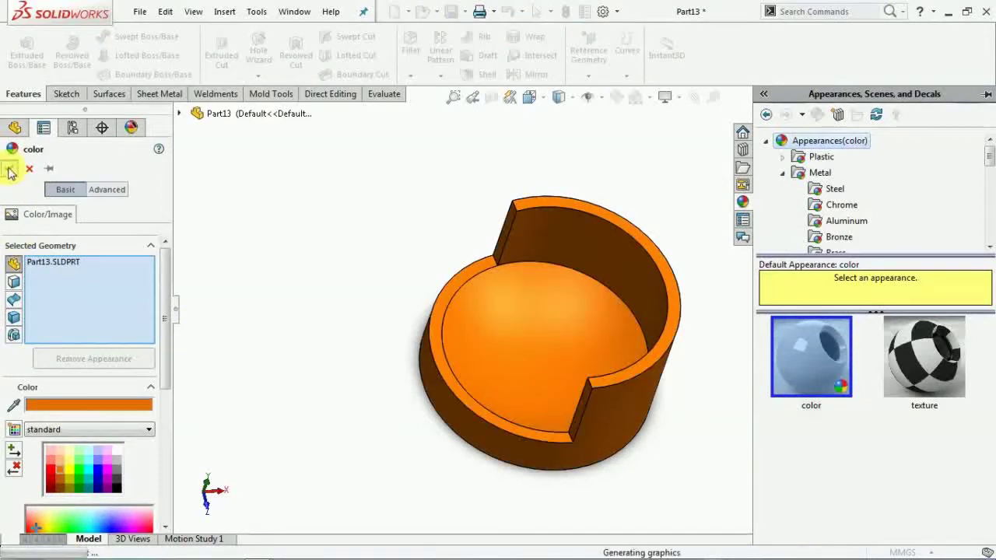
{"action": "middle_click_drag", "start_coordinate": [528, 346], "coordinate": [549, 280]}
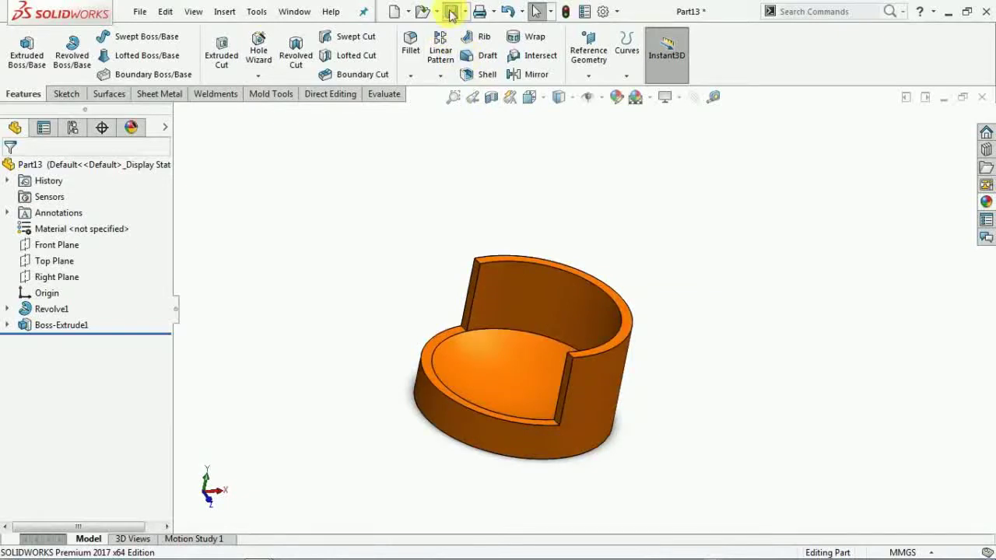
- Save the orange dish part in the current folder under the file name "part 2"
{"action": "key", "text": "ctrl+s"}
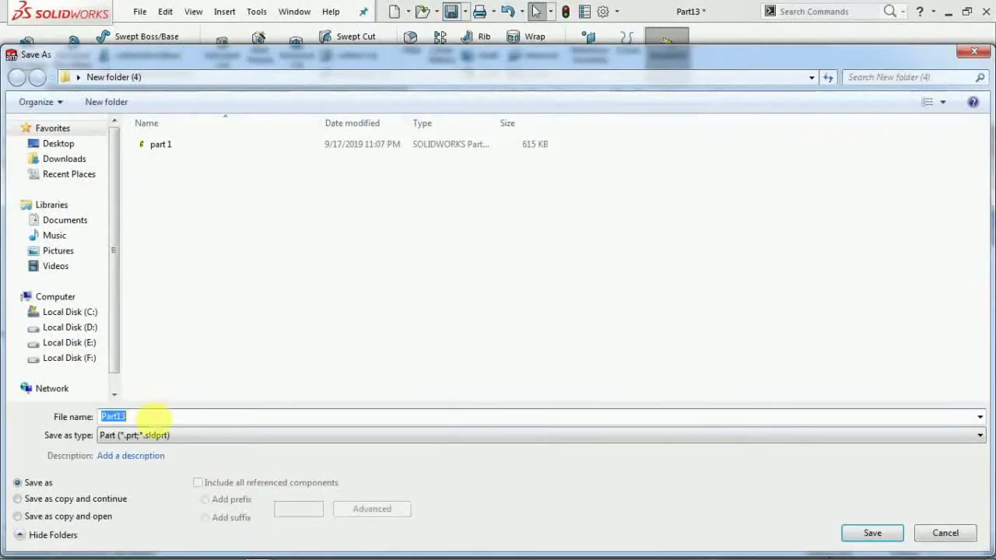
{"action": "type", "text": "pa"}
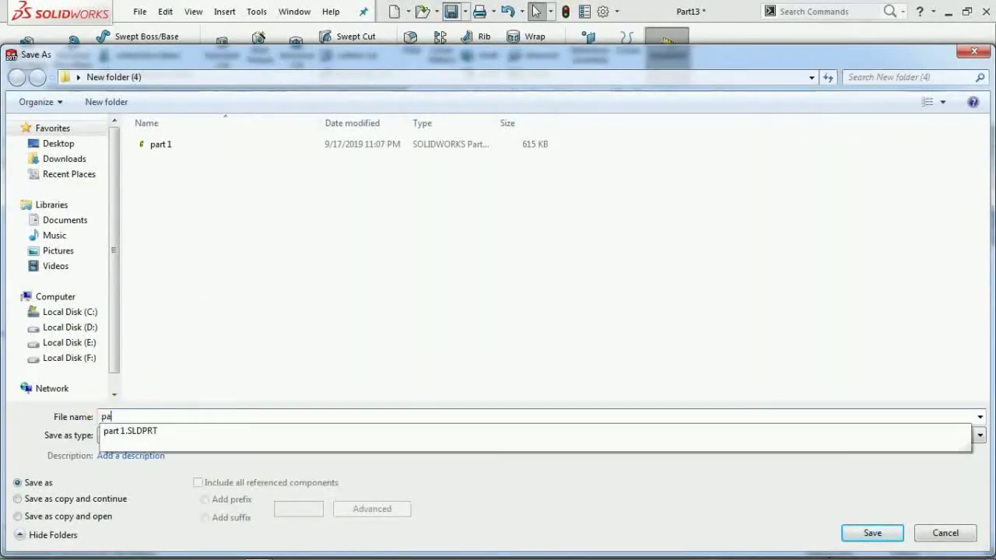
{"action": "type", "text": "rt 3"}
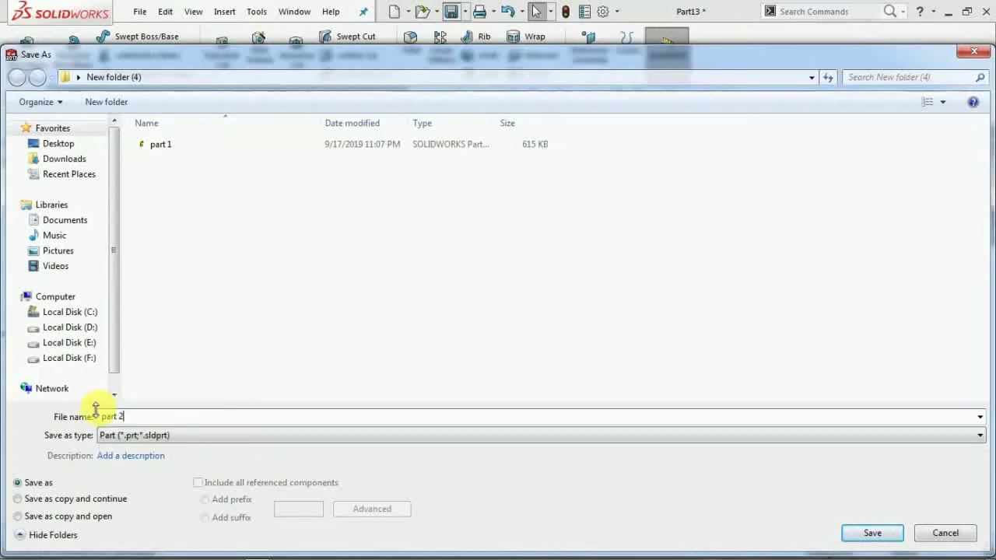
{"action": "key", "text": "Return"}
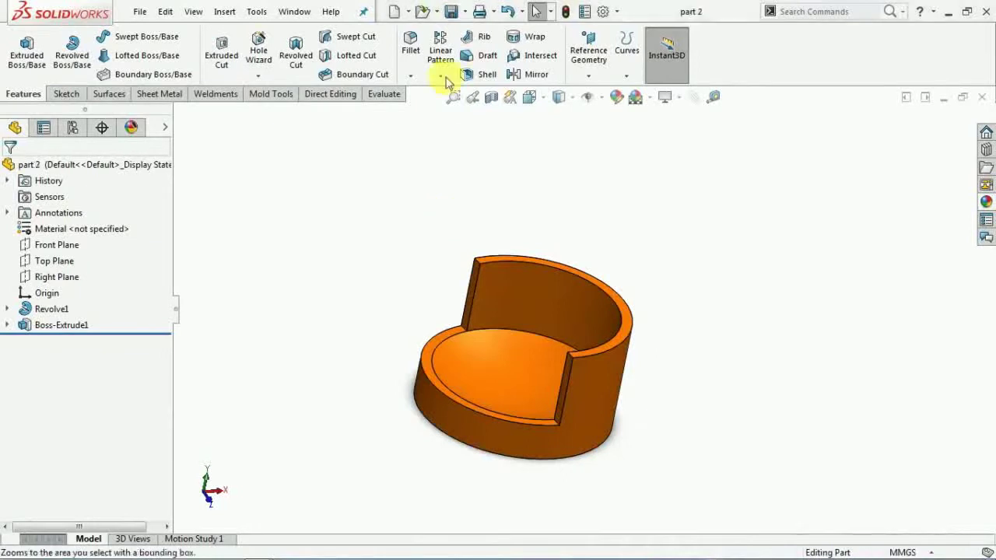
- Create a new part document and apply the Plain White scene to it
{"action": "key", "text": "ctrl+n"}
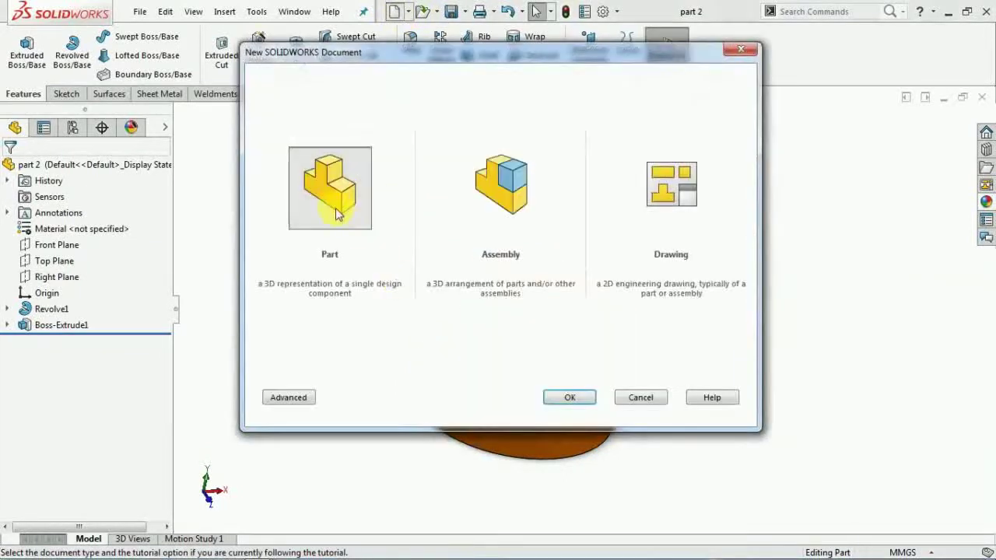
{"action": "double_click", "coordinate": [340, 210]}
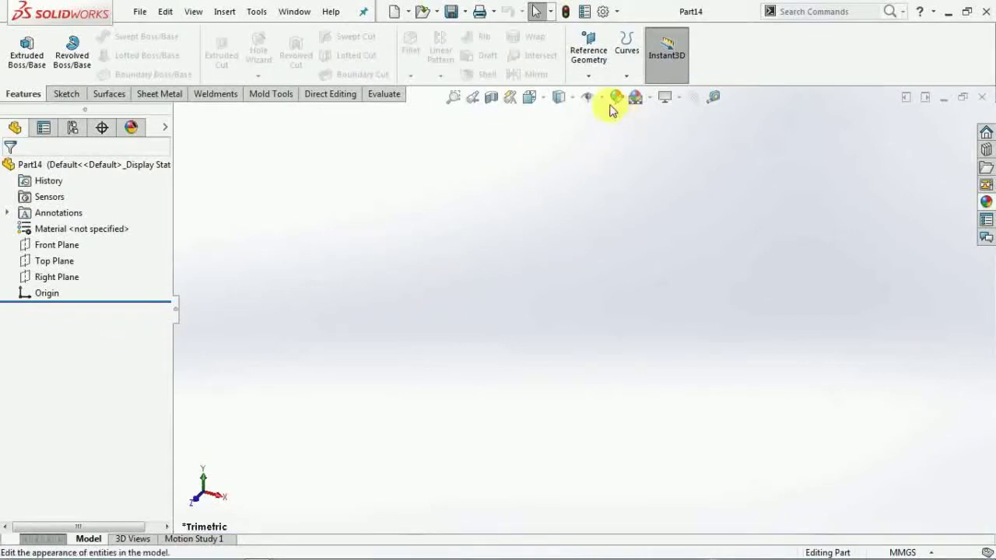
{"action": "left_click", "coordinate": [652, 97]}
{"action": "left_click", "coordinate": [659, 133]}
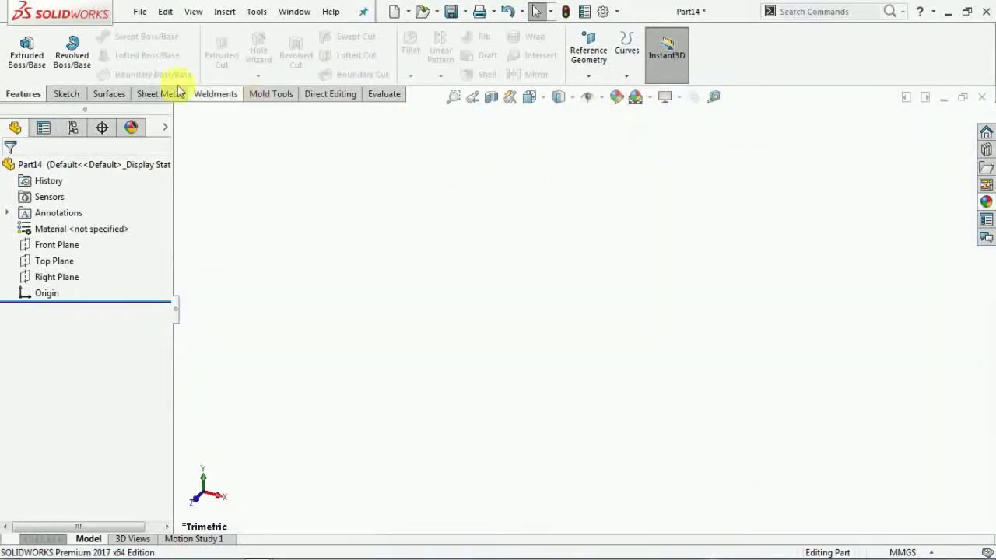
- Start a sketch on the Front Plane and draw a circle of about 32 mm radius centred on the origin
{"action": "left_click", "coordinate": [68, 94]}
{"action": "left_click", "coordinate": [21, 50]}
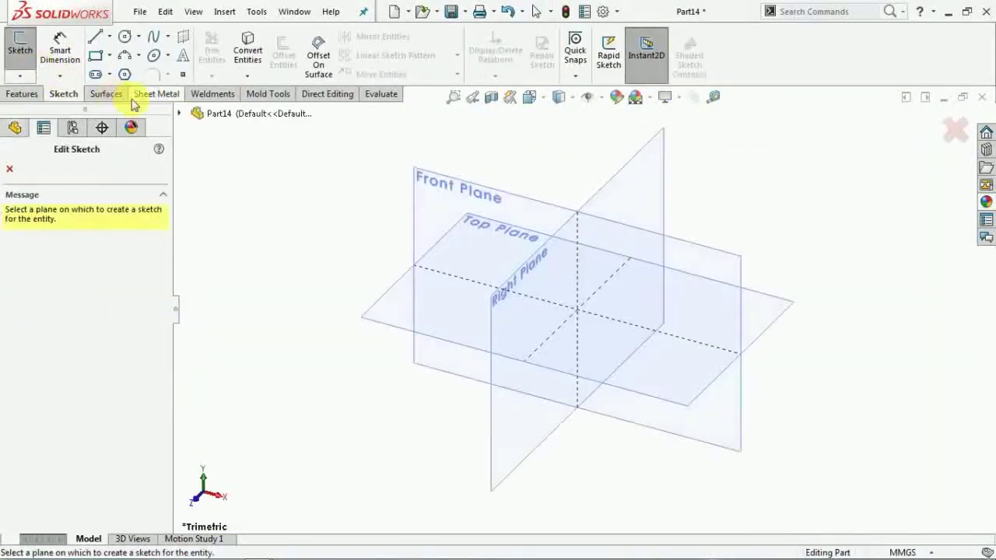
{"action": "left_click", "coordinate": [471, 189]}
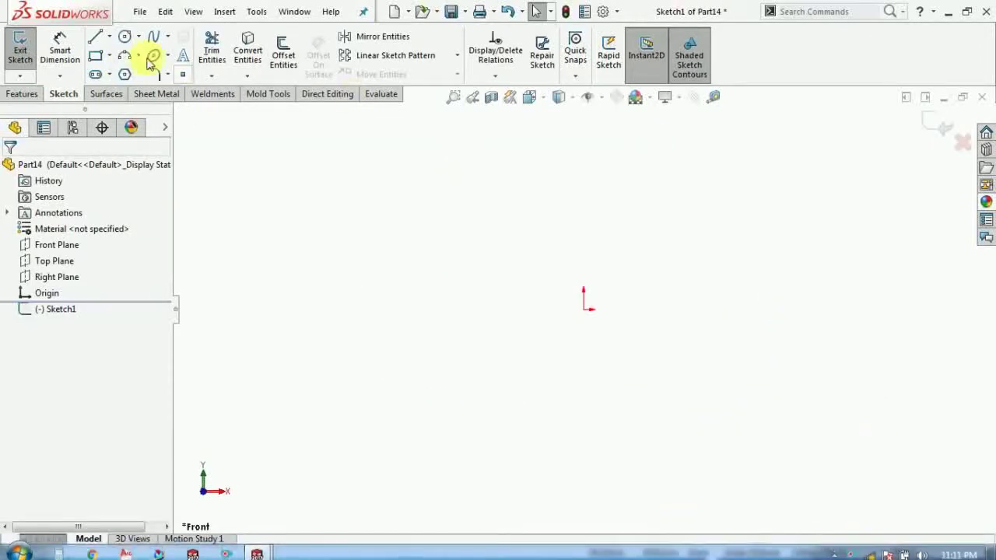
{"action": "left_click", "coordinate": [124, 37]}
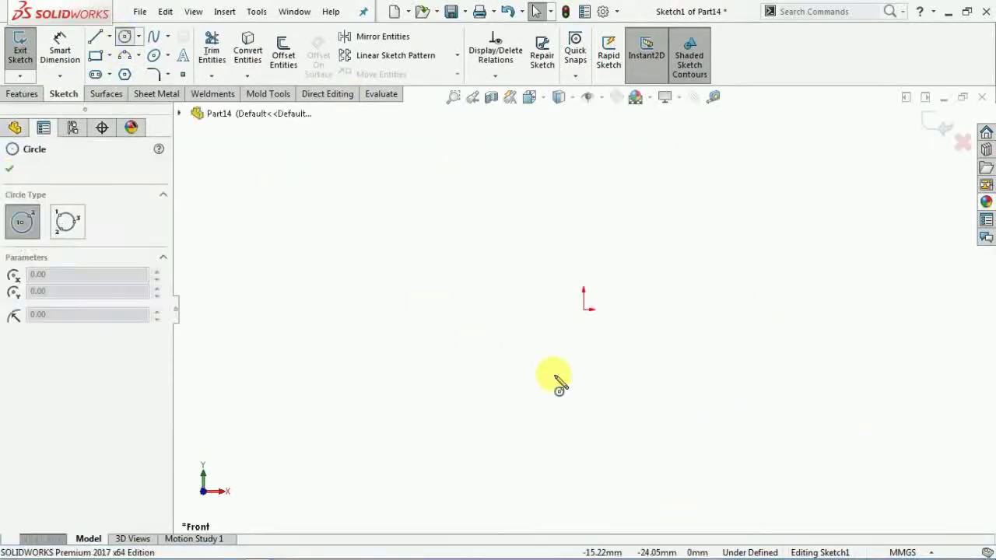
{"action": "left_click", "coordinate": [584, 310]}
{"action": "left_click", "coordinate": [639, 377]}
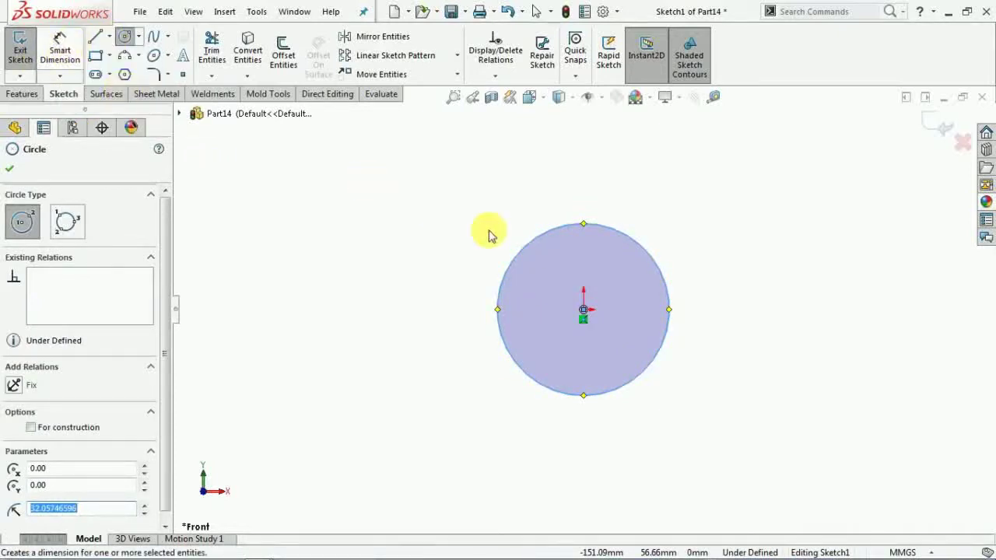
- Dimension the circle's diameter to 50 mm
{"action": "left_click", "coordinate": [62, 56]}
{"action": "left_click", "coordinate": [535, 246]}
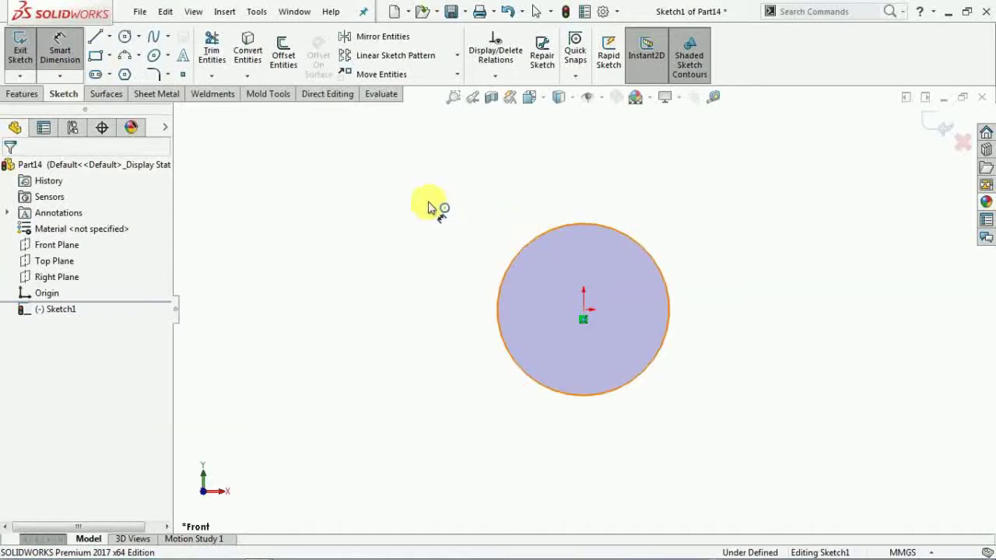
{"action": "left_click", "coordinate": [426, 204]}
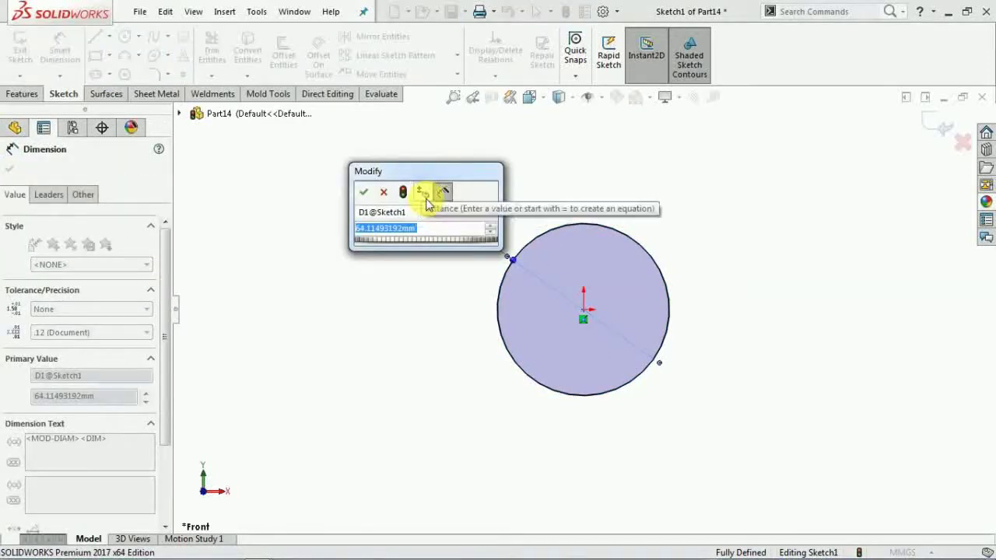
{"action": "left_click", "coordinate": [431, 231]}
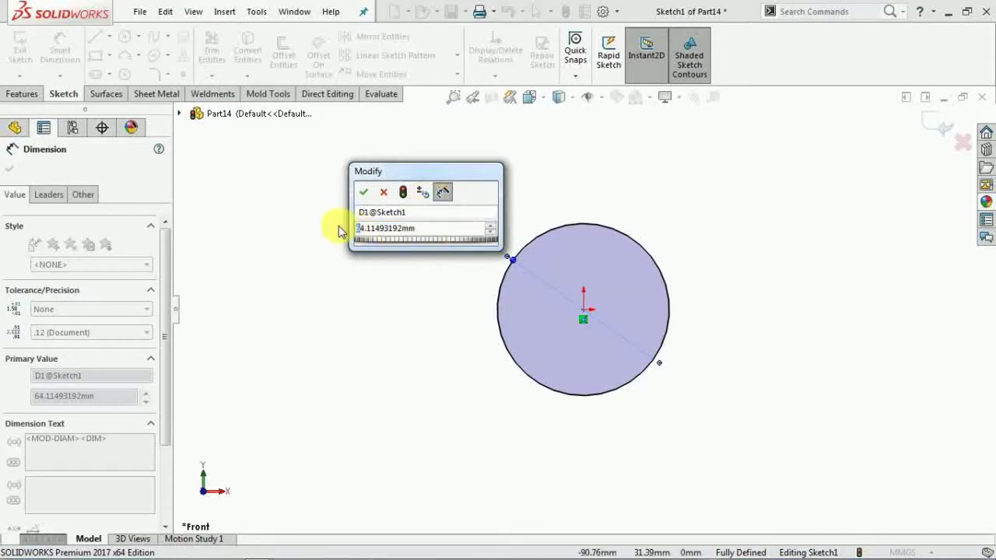
{"action": "type", "text": "50"}
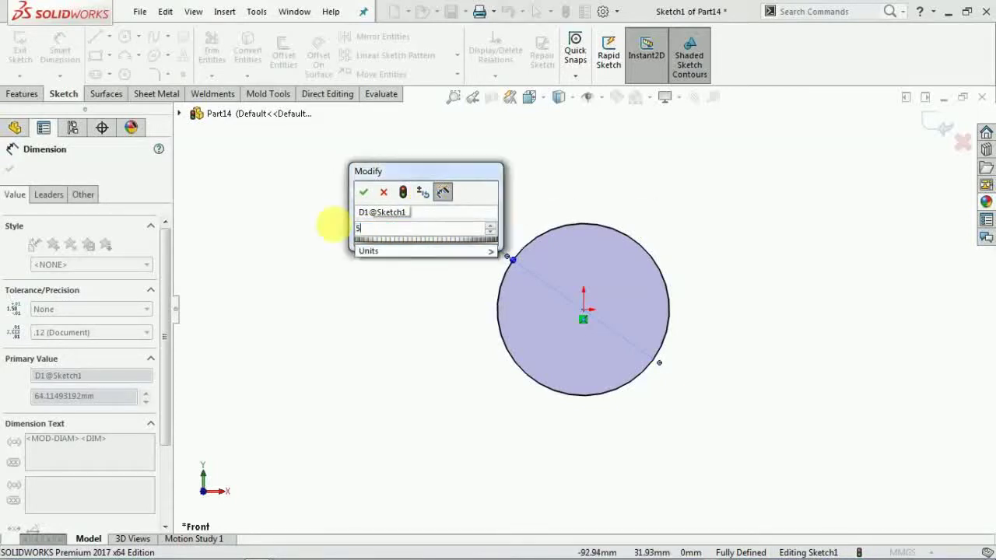
{"action": "key", "text": "Return"}
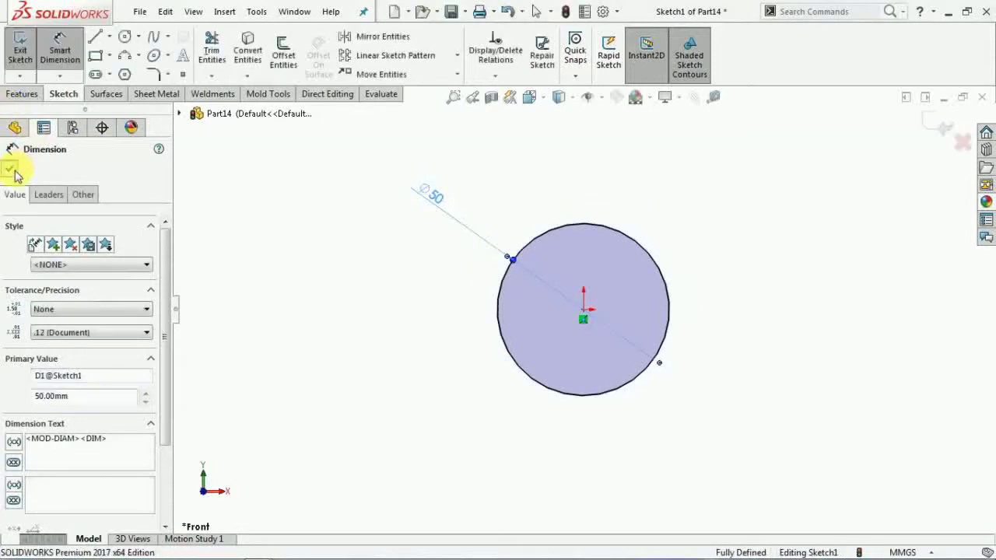
{"action": "key", "text": "Escape"}
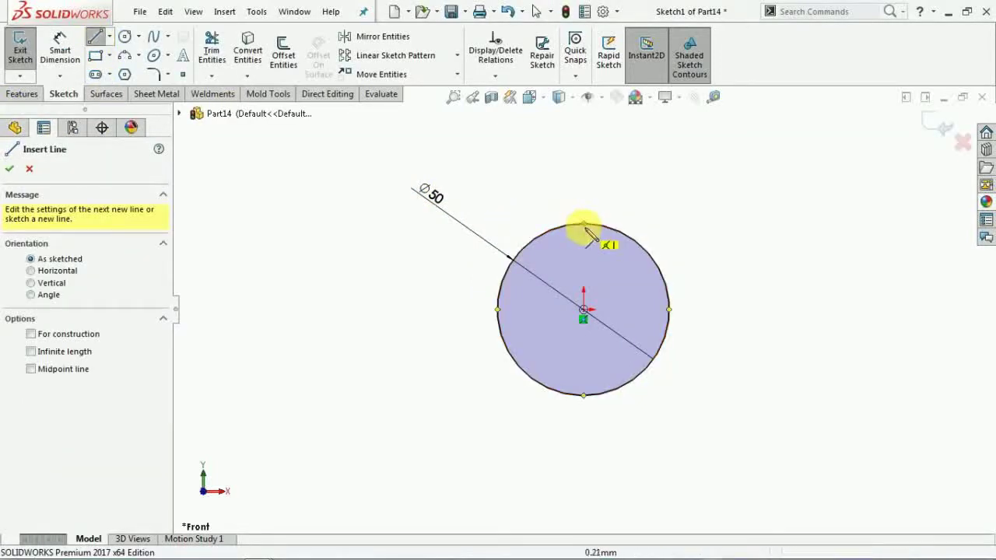
- Draw a vertical line across the circle through its centre and power-trim away the right half of the circle
{"action": "left_click", "coordinate": [583, 224]}
{"action": "left_click", "coordinate": [583, 397]}
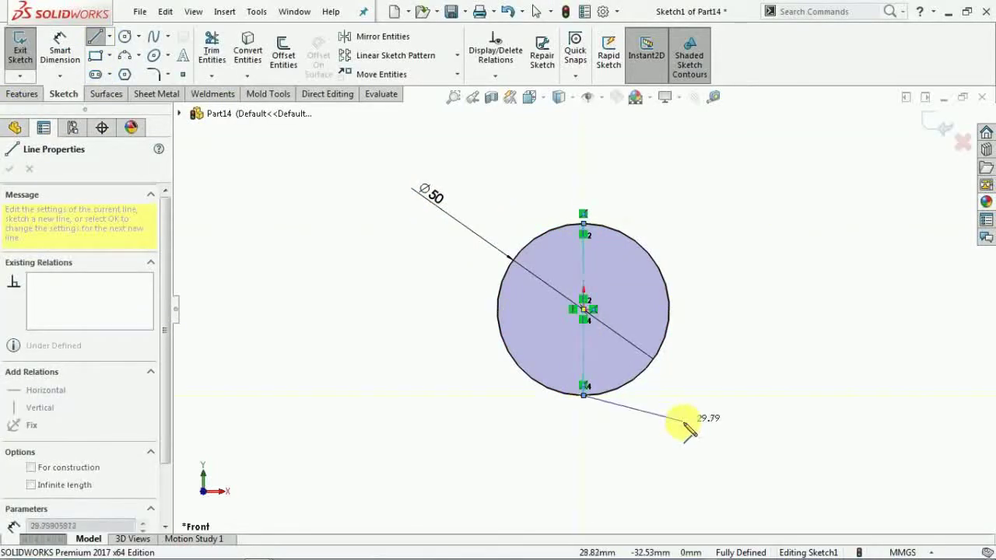
{"action": "right_click", "coordinate": [687, 378]}
{"action": "left_click", "coordinate": [714, 382]}
{"action": "left_click", "coordinate": [211, 49]}
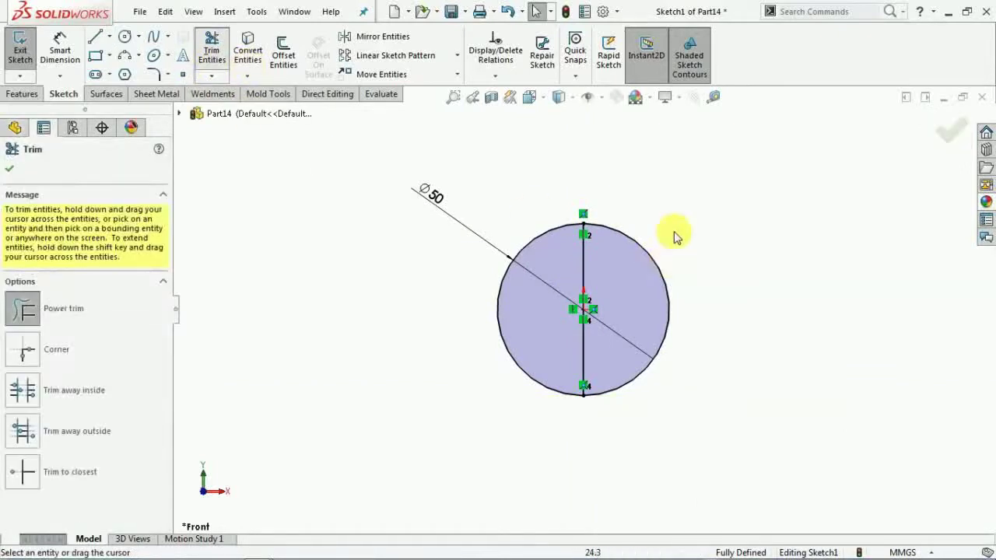
{"action": "left_click_drag", "start_coordinate": [674, 233], "coordinate": [630, 284]}
{"action": "left_click", "coordinate": [10, 168]}
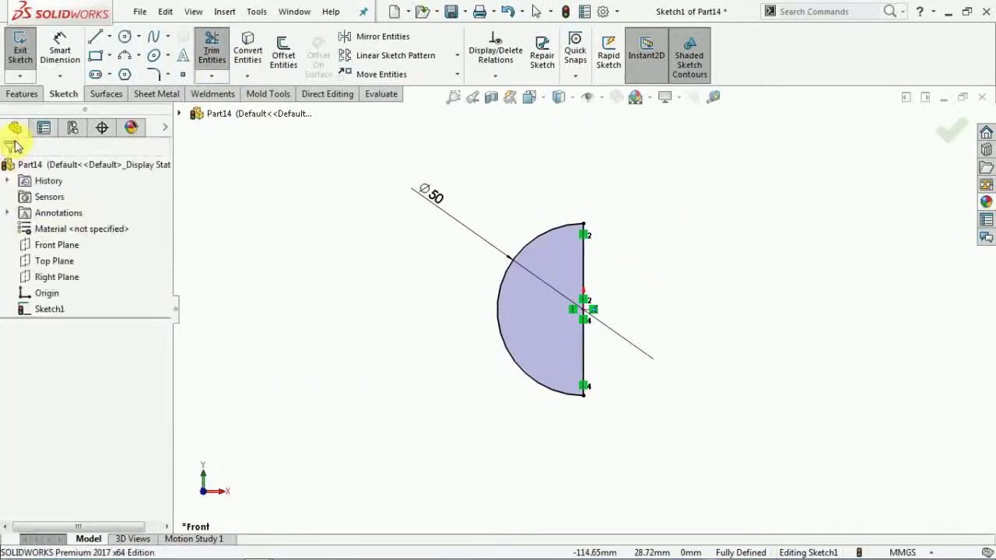
- Revolve the half-circle profile 360 degrees about its vertical line to form a solid ball
{"action": "left_click", "coordinate": [22, 94]}
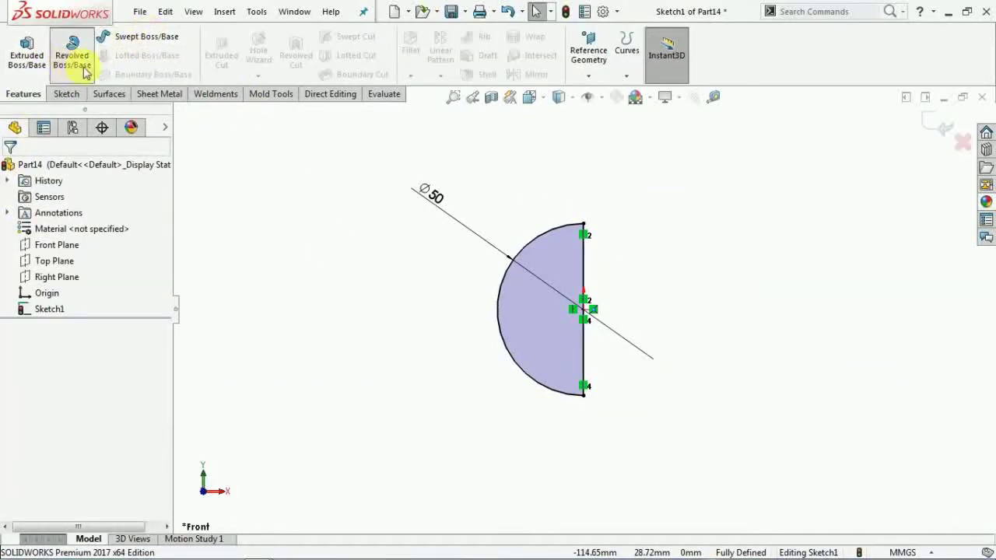
{"action": "left_click", "coordinate": [84, 69]}
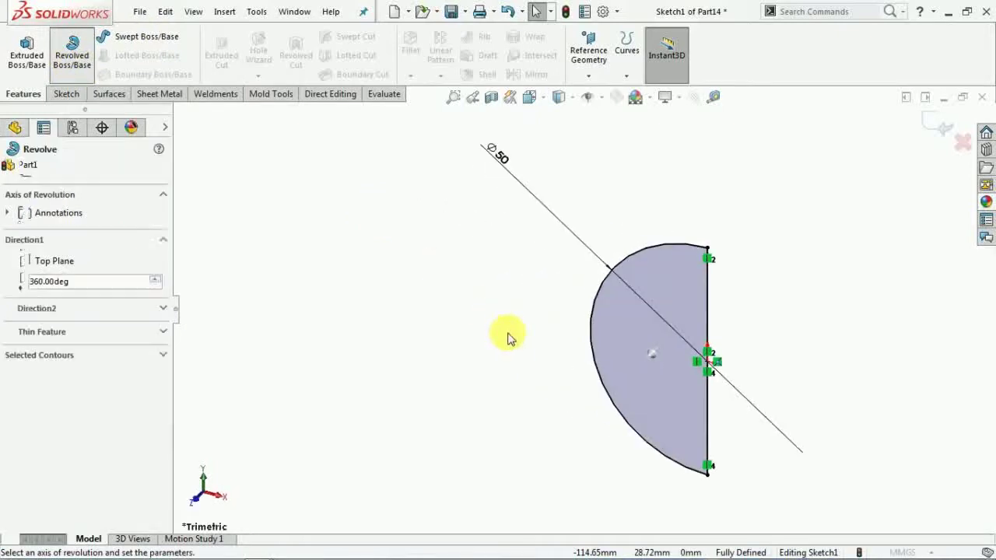
{"action": "left_click", "coordinate": [708, 397]}
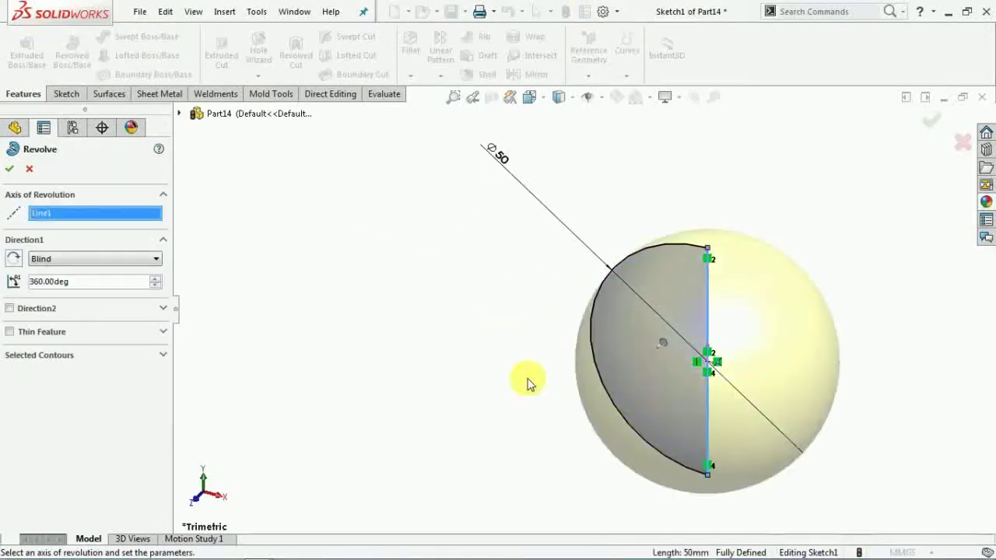
{"action": "left_click", "coordinate": [9, 168]}
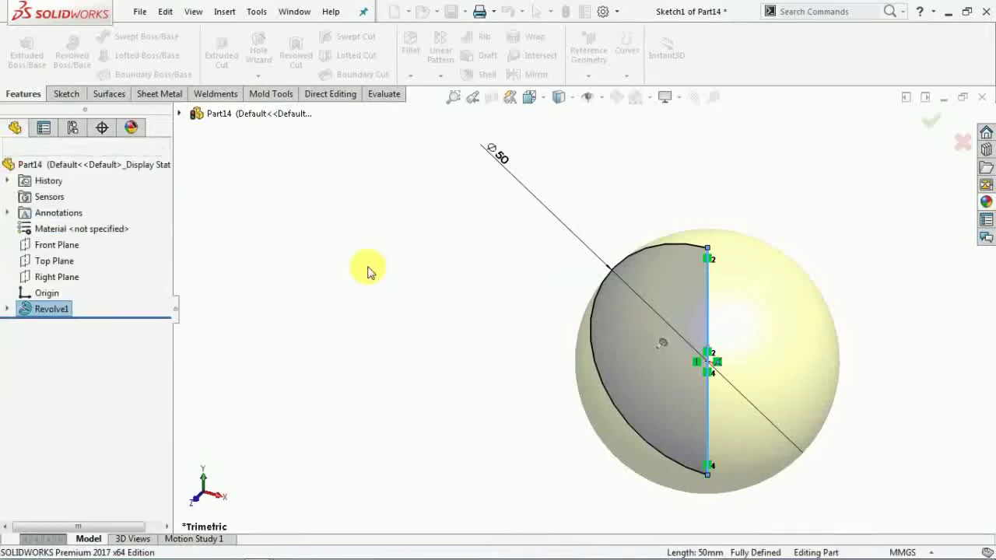
- Apply a cyan colour from the standard swatches to the whole ball part
{"action": "left_click", "coordinate": [645, 326]}
{"action": "right_click", "coordinate": [645, 327]}
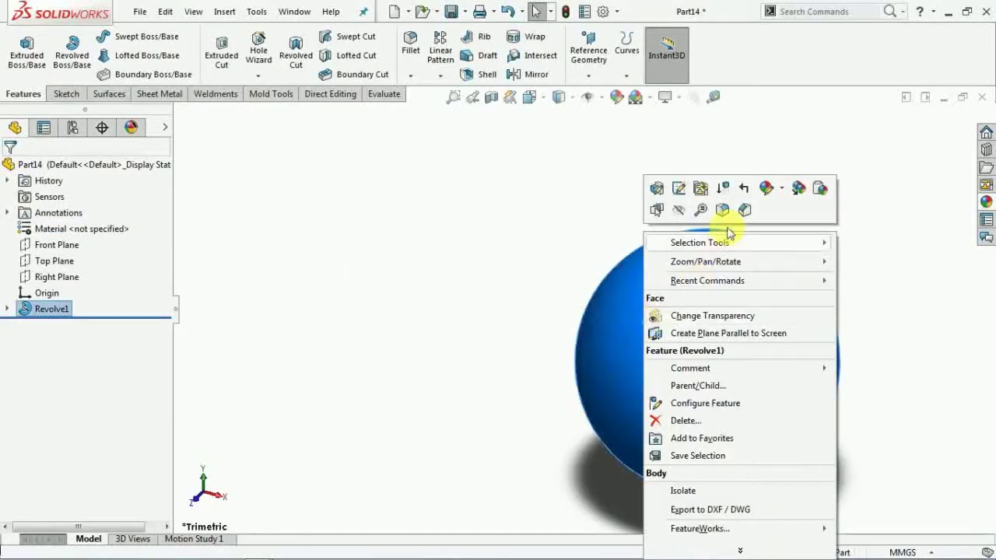
{"action": "left_click", "coordinate": [783, 190]}
{"action": "left_click", "coordinate": [795, 254]}
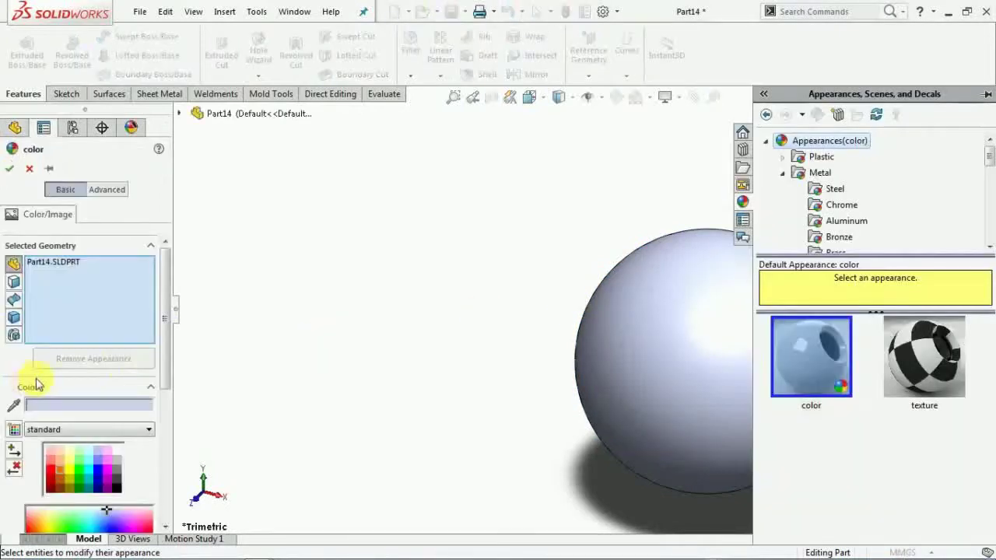
{"action": "left_click", "coordinate": [89, 470]}
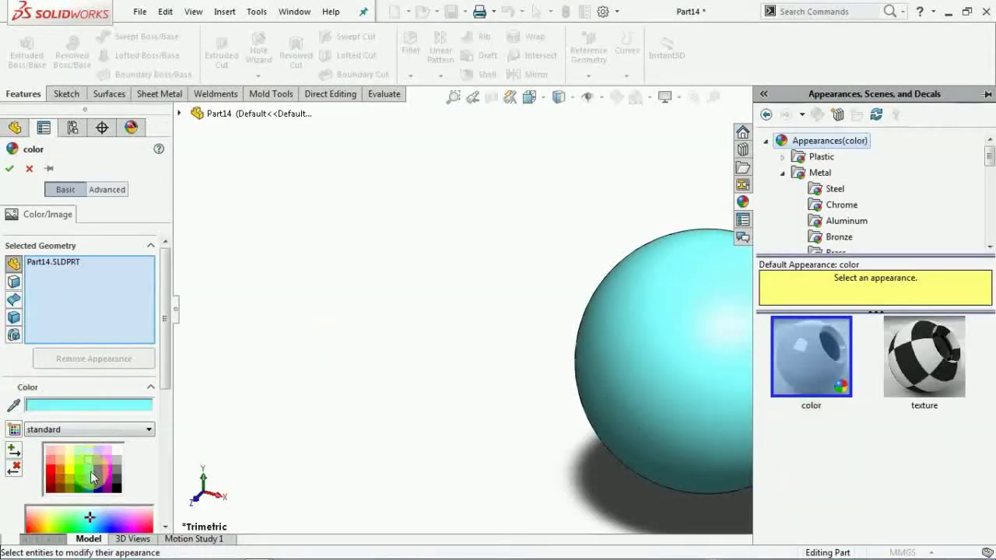
{"action": "left_click", "coordinate": [92, 477]}
{"action": "left_click", "coordinate": [8, 169]}
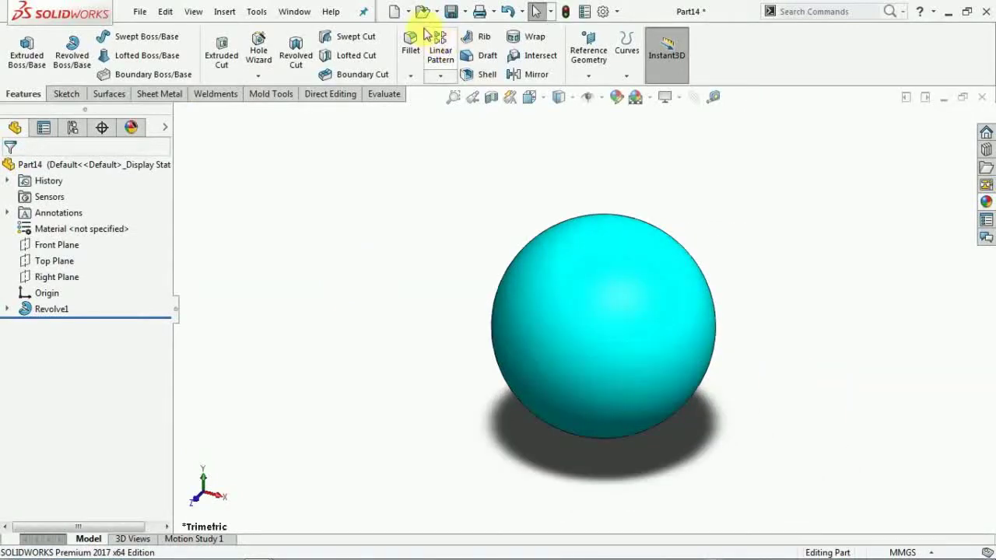
- Save the ball part in the same folder under the file name "part 3"
{"action": "key", "text": "ctrl+s"}
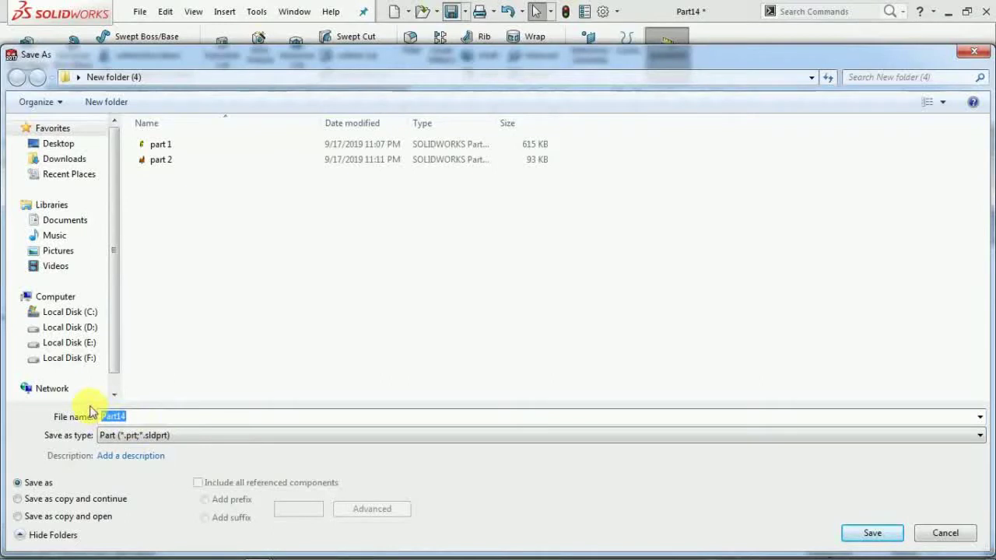
{"action": "type", "text": "p"}
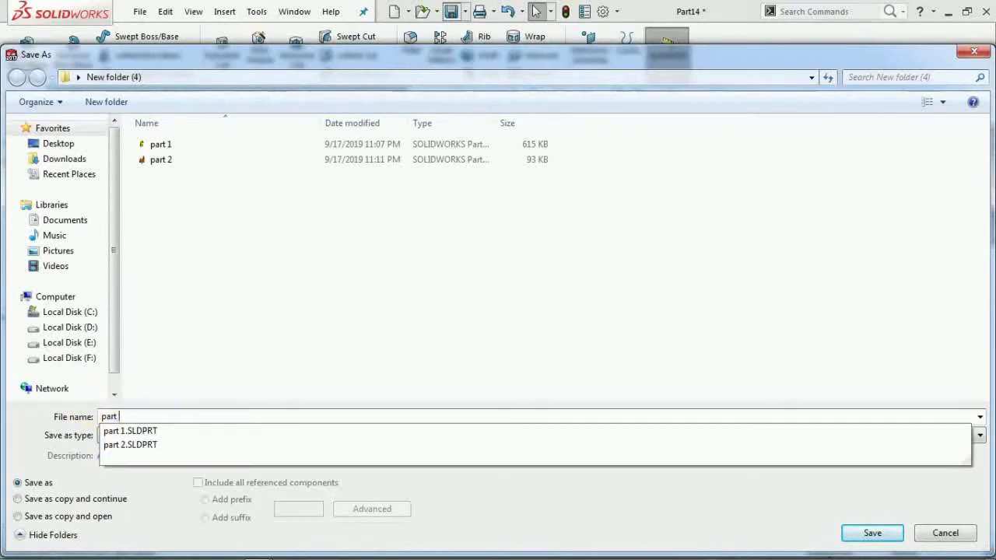
{"action": "type", "text": "art 3"}
{"action": "key", "text": "Return"}
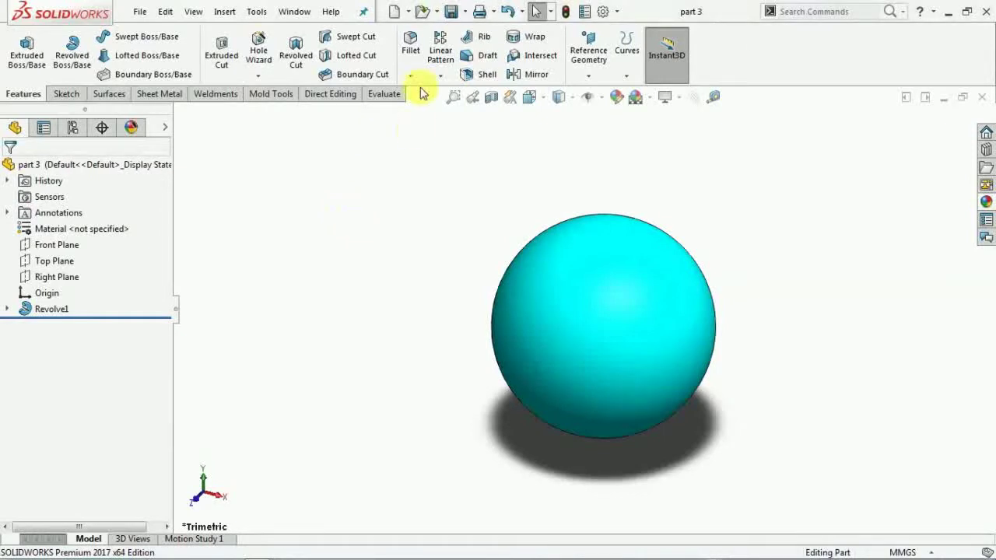
- Create a new assembly document without inserting a component at the start
{"action": "left_click", "coordinate": [395, 12]}
{"action": "left_click", "coordinate": [489, 211]}
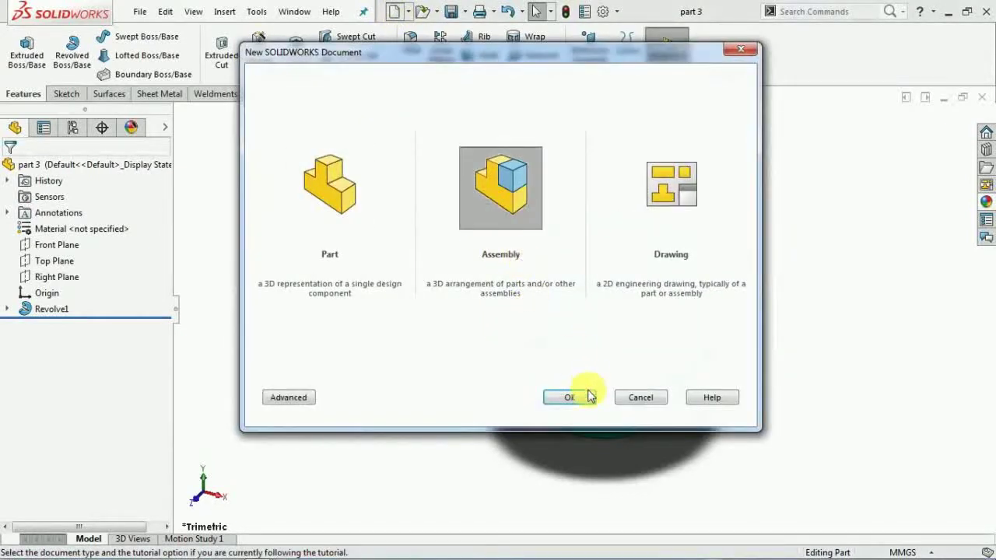
{"action": "left_click", "coordinate": [569, 398]}
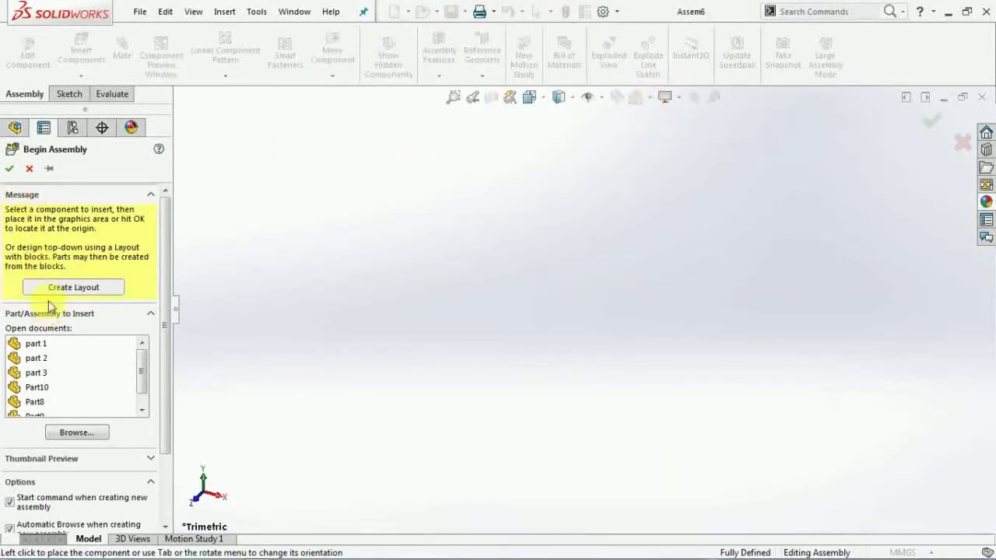
{"action": "left_click", "coordinate": [30, 168]}
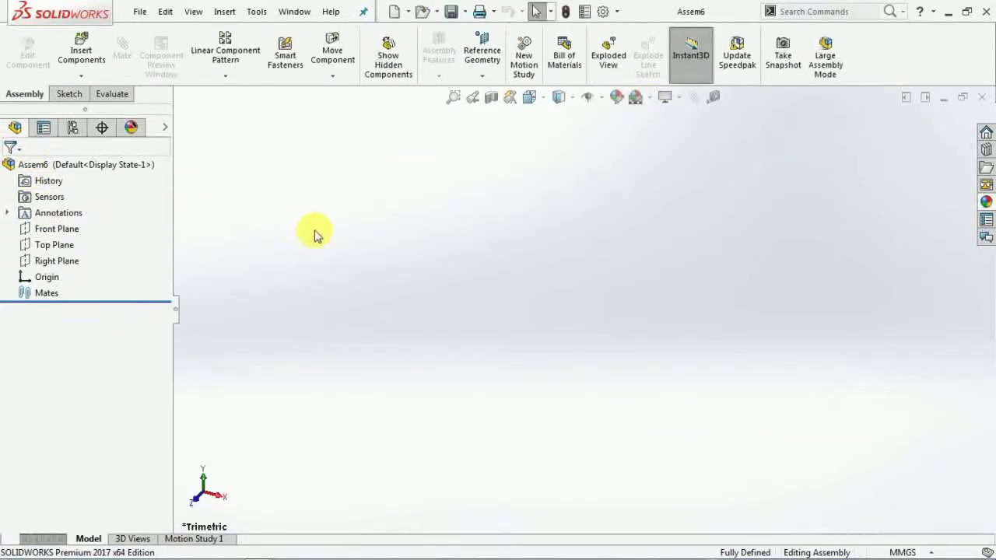
- Set the empty assembly's scene to Plain White and choose part 1 as the component to insert
{"action": "left_click", "coordinate": [649, 98]}
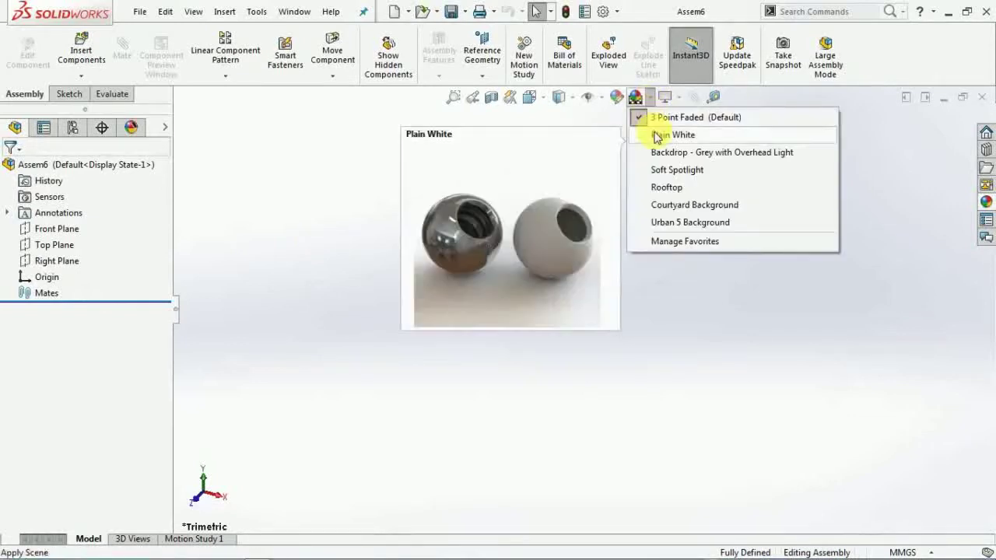
{"action": "left_click", "coordinate": [661, 136]}
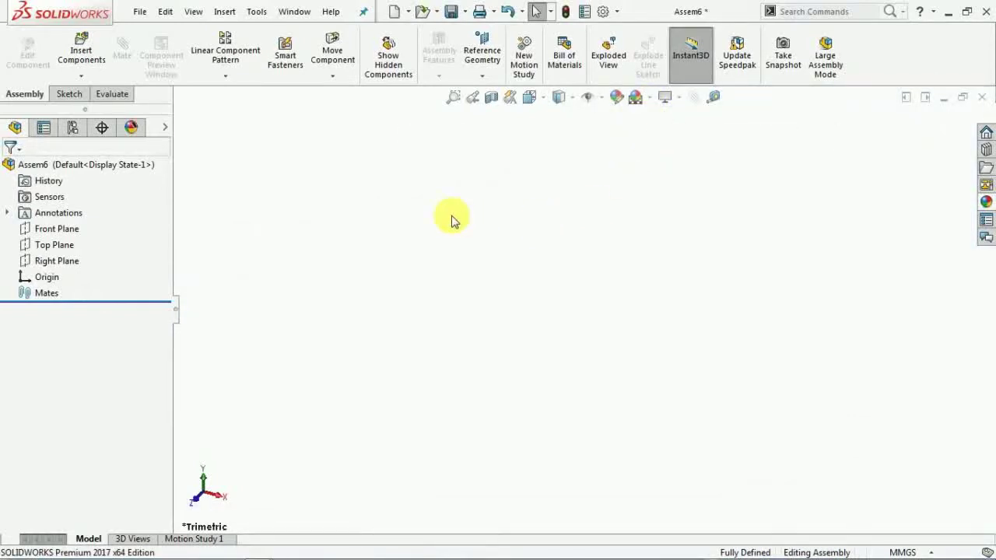
{"action": "left_click", "coordinate": [80, 48]}
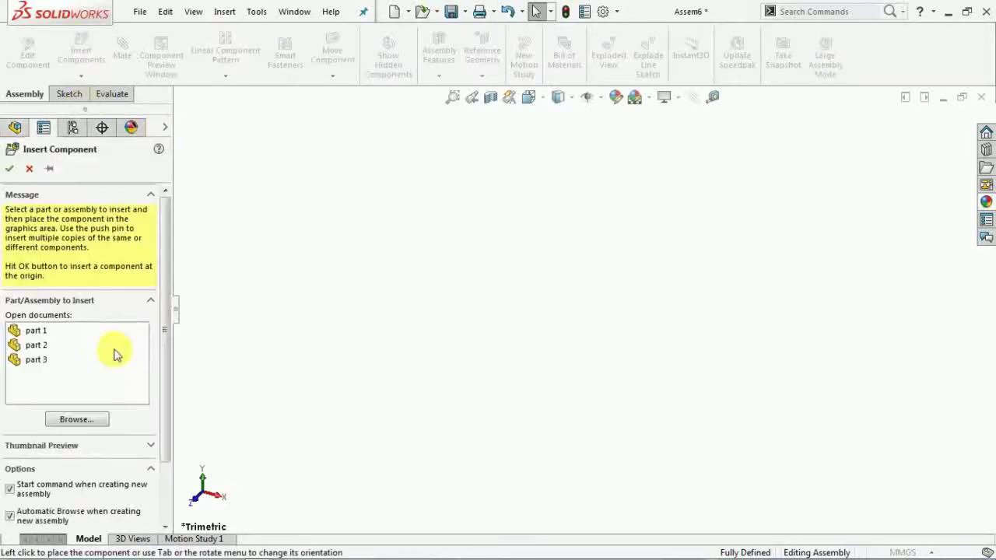
{"action": "left_click", "coordinate": [31, 330]}
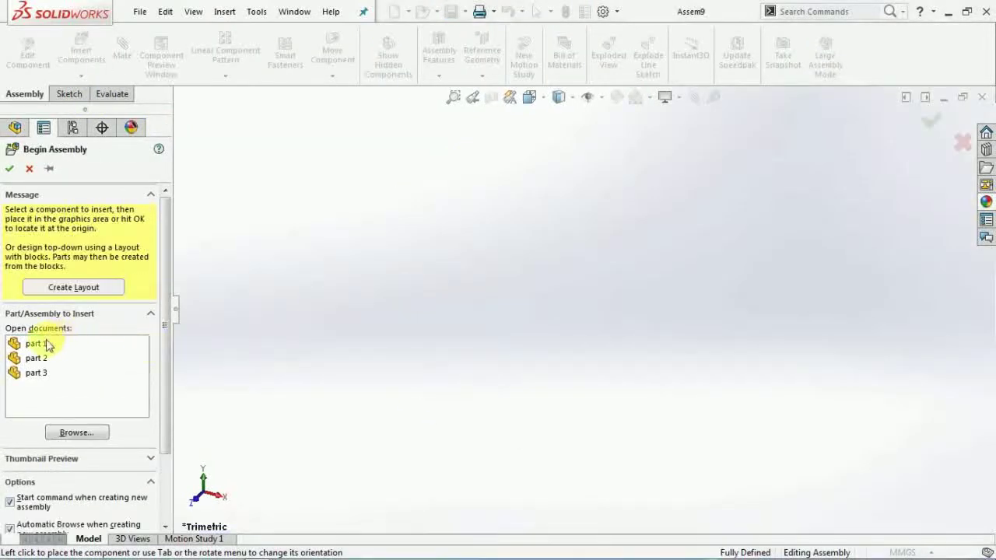
- Insert part 1, the spiral channel, as the first component and place part 2, the dish, near the channel's lower end
{"action": "left_click", "coordinate": [47, 345]}
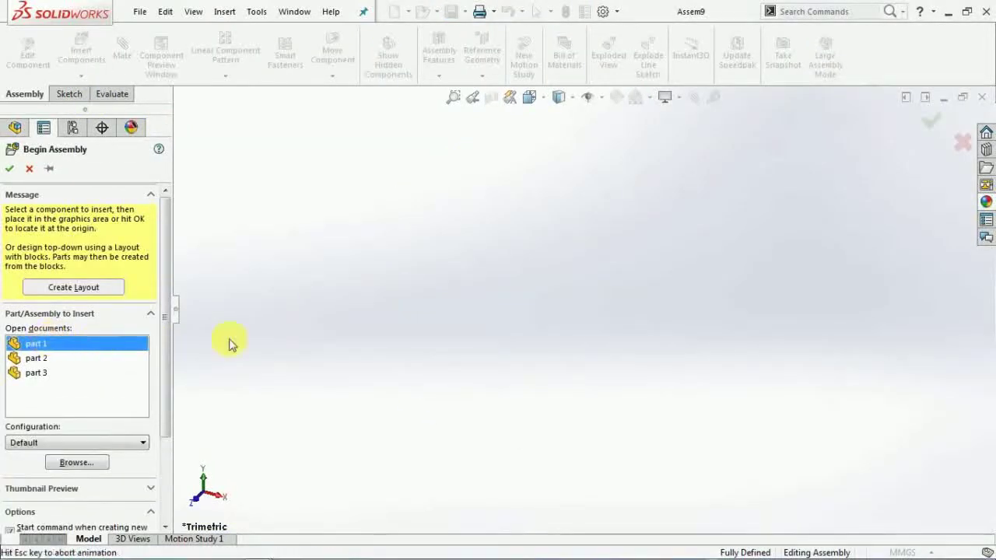
{"action": "left_click", "coordinate": [527, 271]}
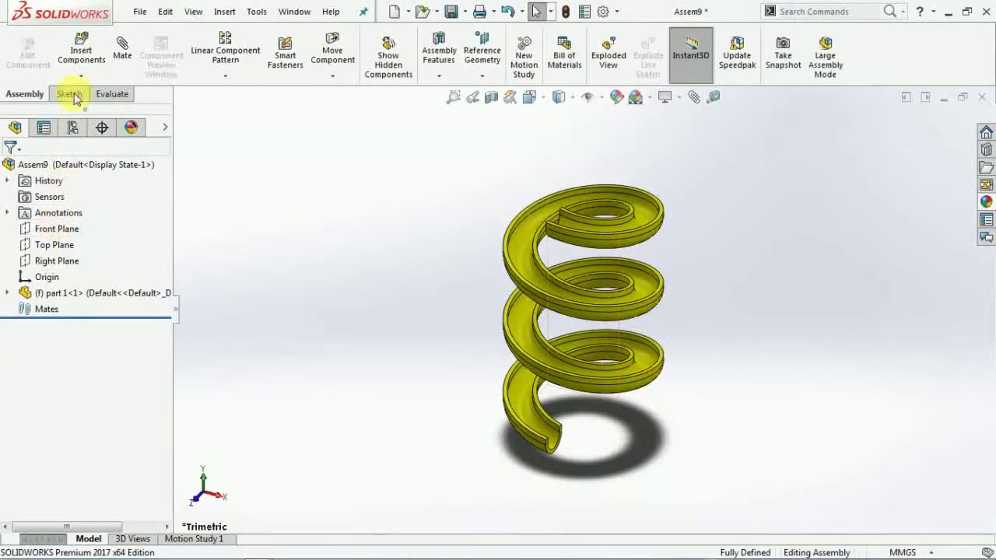
{"action": "left_click", "coordinate": [79, 61]}
{"action": "left_click", "coordinate": [45, 344]}
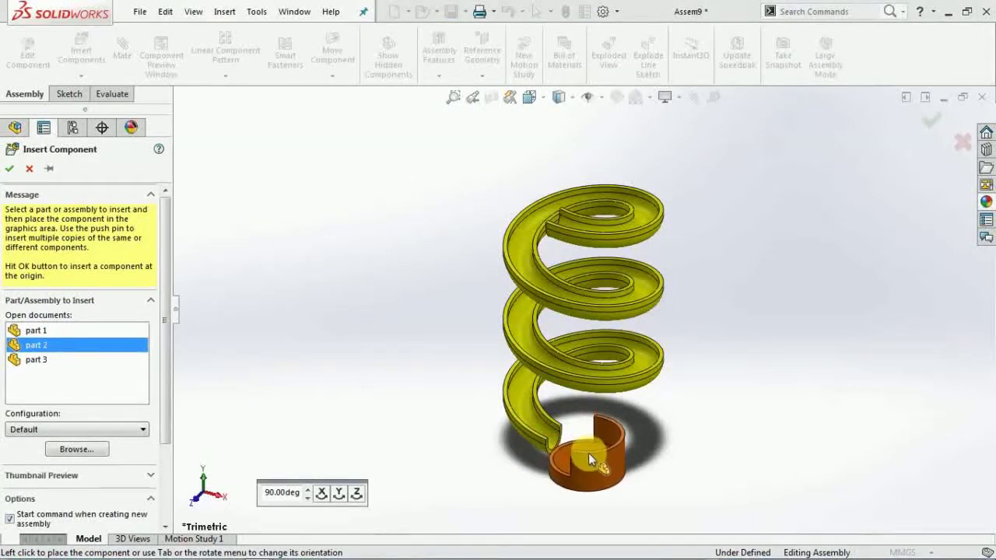
{"action": "left_click", "coordinate": [589, 453]}
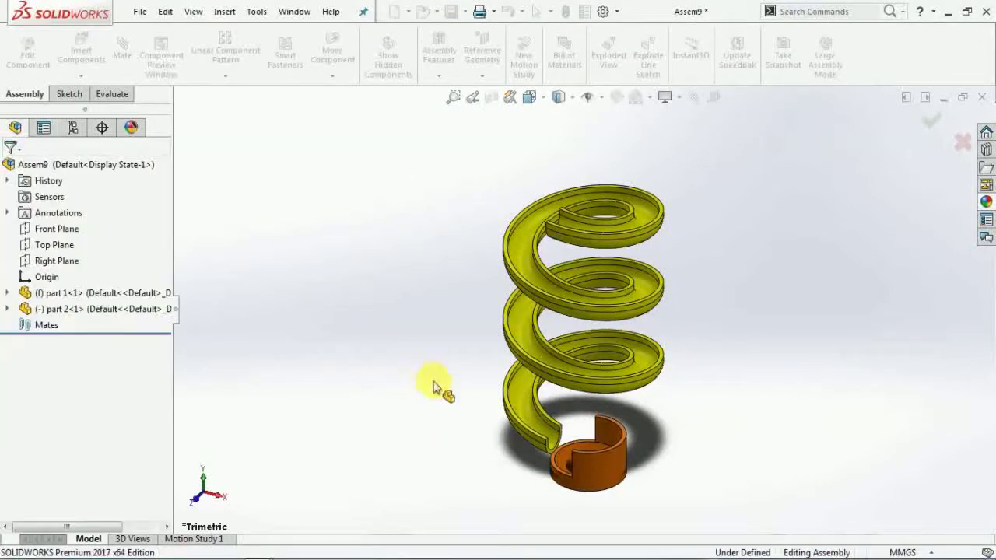
- Move the orange dish so its open side faces the lower outlet of the spiral channel, checking from above and the side
{"action": "middle_click_drag", "start_coordinate": [439, 389], "coordinate": [543, 450]}
{"action": "scroll", "coordinate": [554, 379], "scroll_direction": "down", "scroll_amount": 5}
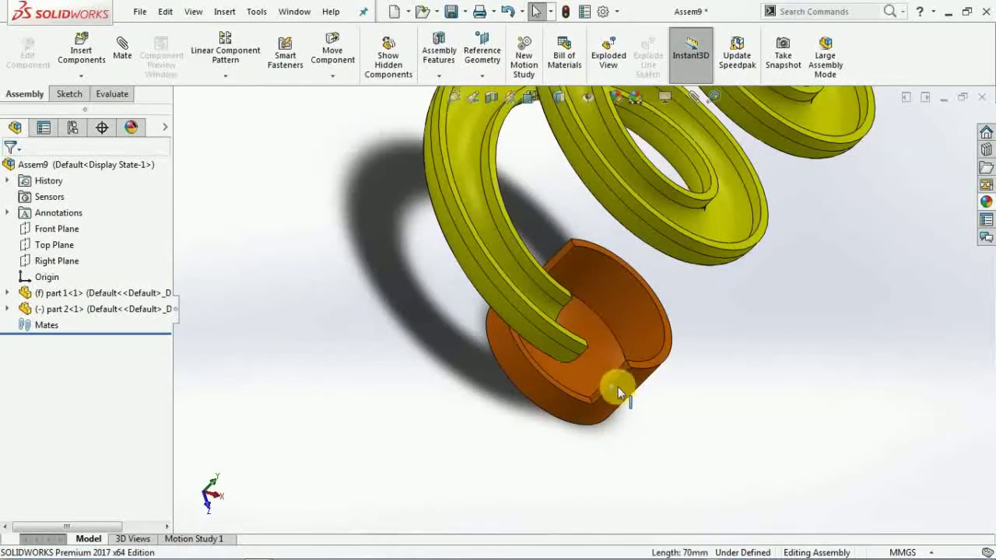
{"action": "left_click_drag", "start_coordinate": [605, 374], "coordinate": [672, 348]}
{"action": "scroll", "coordinate": [671, 352], "scroll_direction": "down", "scroll_amount": 2}
{"action": "left_click", "coordinate": [666, 348]}
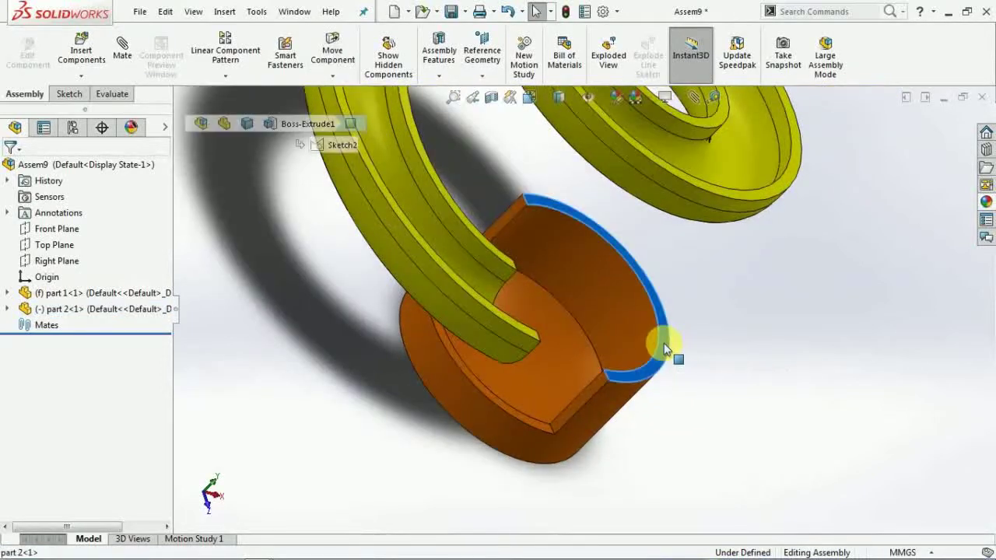
{"action": "left_click", "coordinate": [792, 300]}
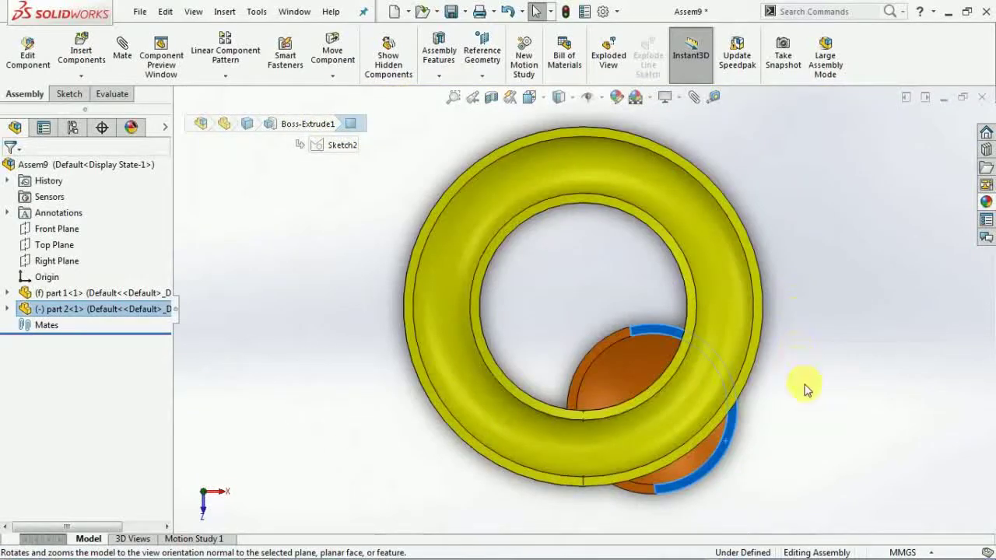
{"action": "left_click", "coordinate": [805, 389]}
{"action": "left_click_drag", "start_coordinate": [697, 462], "coordinate": [700, 488]}
{"action": "middle_click_drag", "start_coordinate": [744, 485], "coordinate": [637, 477]}
{"action": "scroll", "coordinate": [593, 373], "scroll_direction": "down", "scroll_amount": 5}
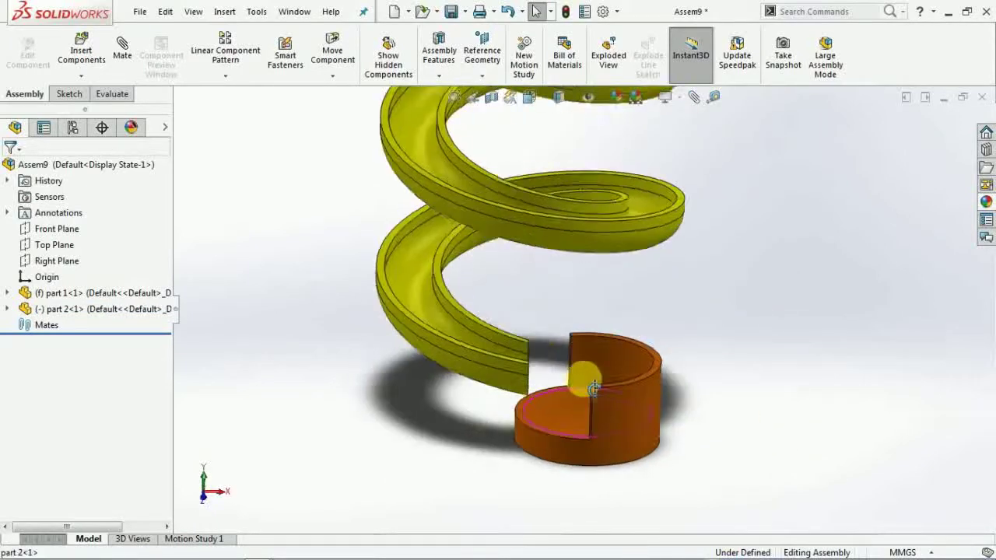
- Fix the orange dish in its current position in the assembly
{"action": "left_click", "coordinate": [617, 436]}
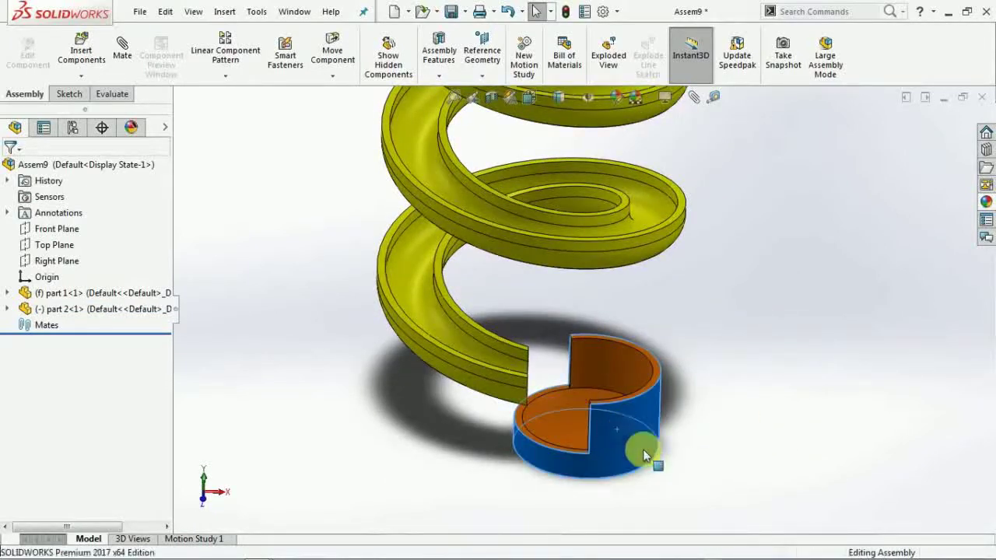
{"action": "right_click", "coordinate": [642, 449]}
{"action": "left_click", "coordinate": [656, 248]}
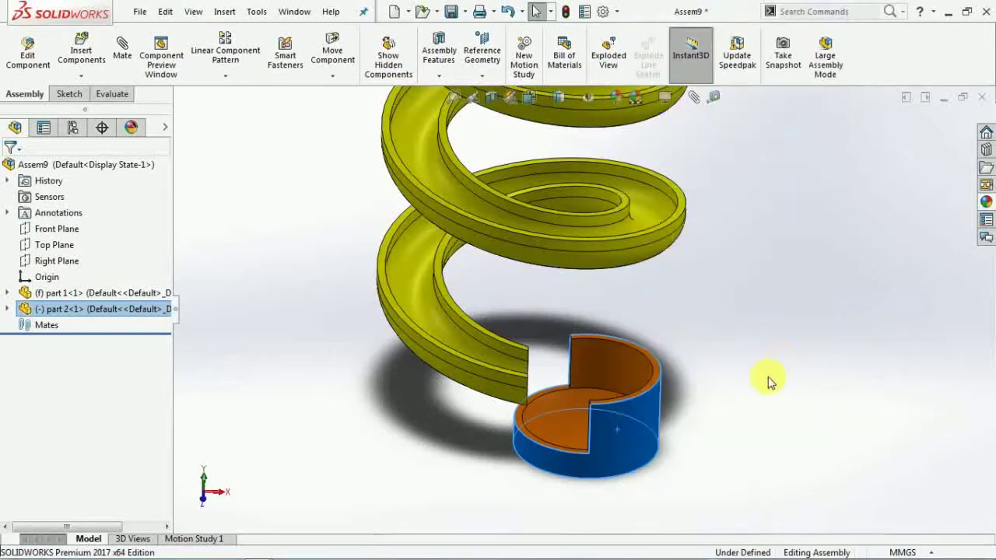
- Insert part 3, the ball, and place it at the upper end of the spiral channel
{"action": "scroll", "coordinate": [660, 394], "scroll_direction": "up", "scroll_amount": 3}
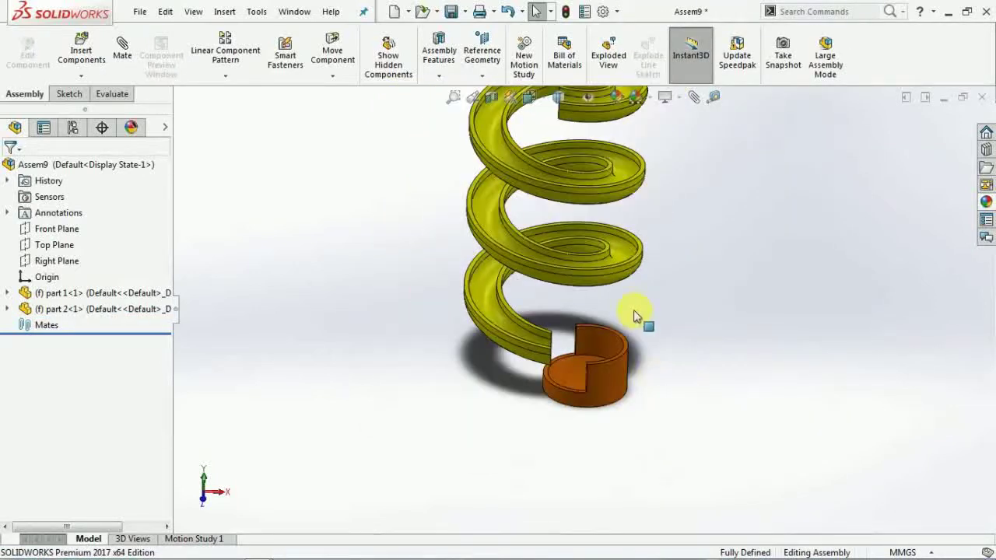
{"action": "left_click", "coordinate": [82, 48]}
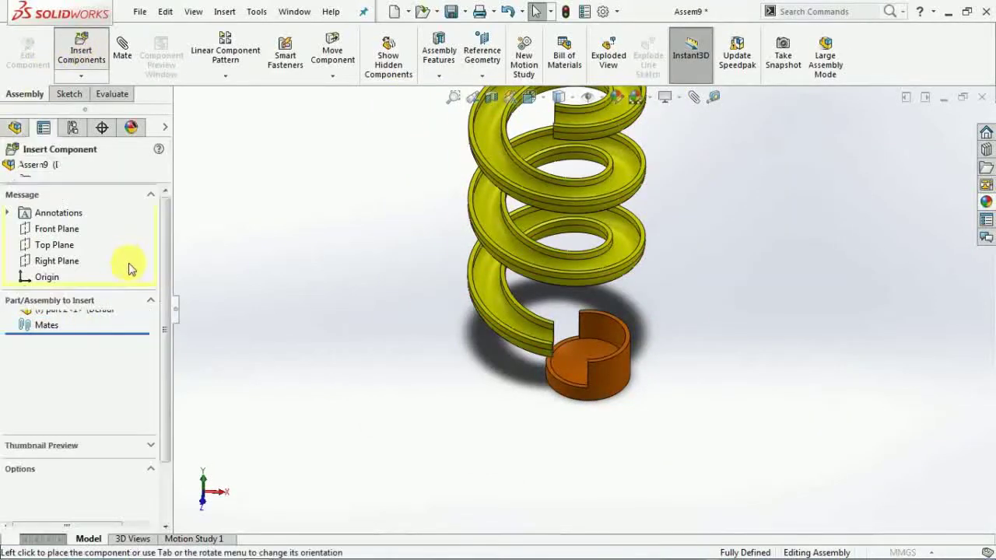
{"action": "left_click", "coordinate": [37, 360]}
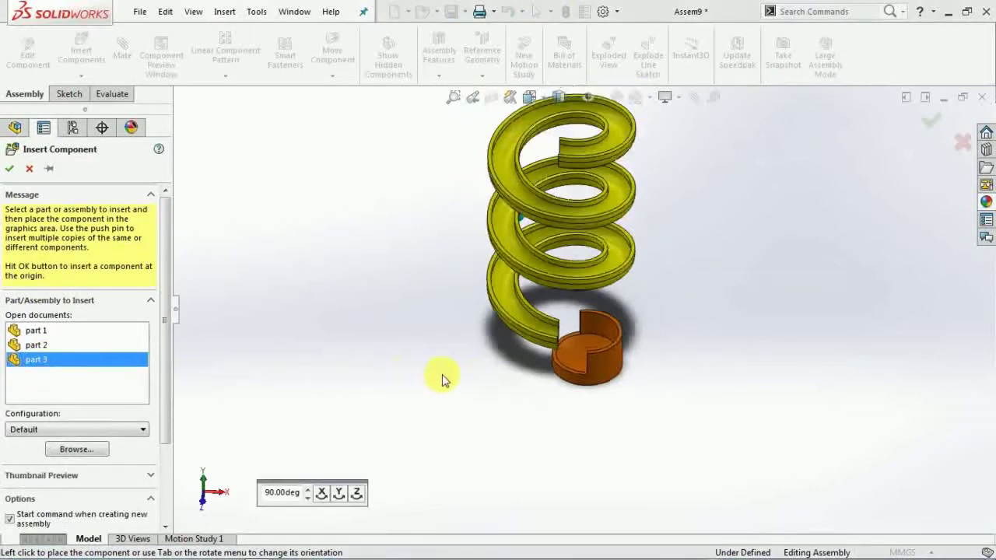
{"action": "scroll", "coordinate": [596, 220], "scroll_direction": "down", "scroll_amount": 5}
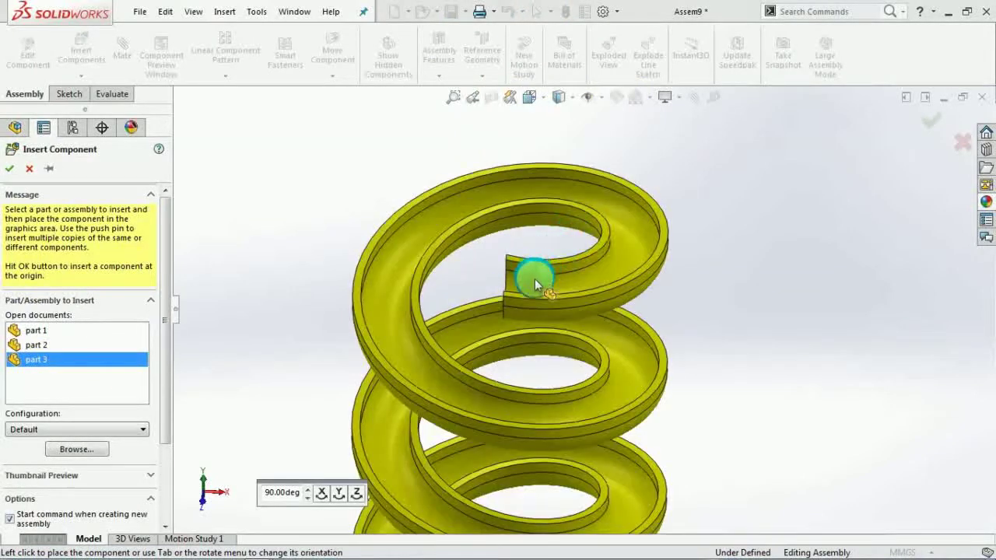
{"action": "left_click", "coordinate": [536, 278]}
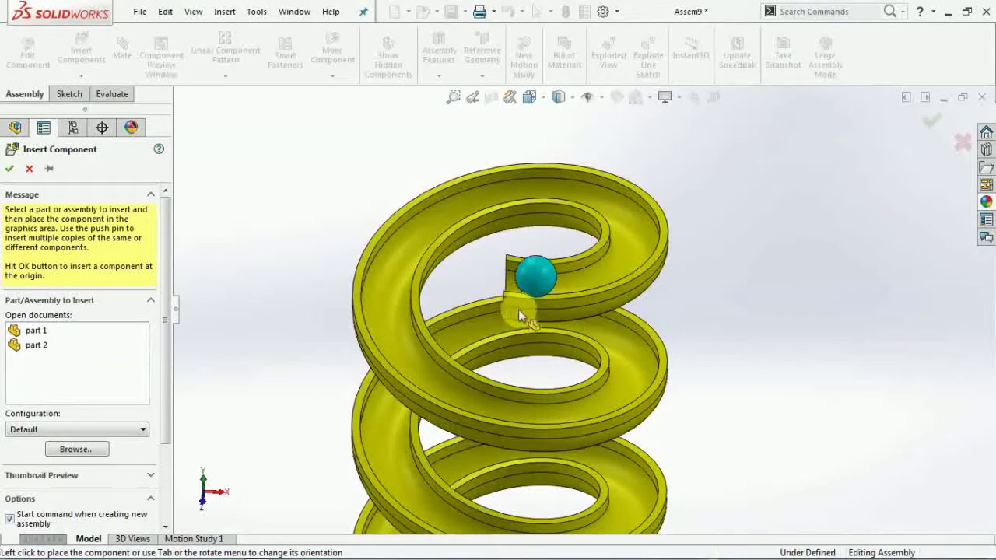
- Move the ball into the channel's upper opening so it sits between the side walls, checking its position from several angles
{"action": "middle_click_drag", "start_coordinate": [548, 330], "coordinate": [591, 331]}
{"action": "scroll", "coordinate": [603, 315], "scroll_direction": "down", "scroll_amount": 5}
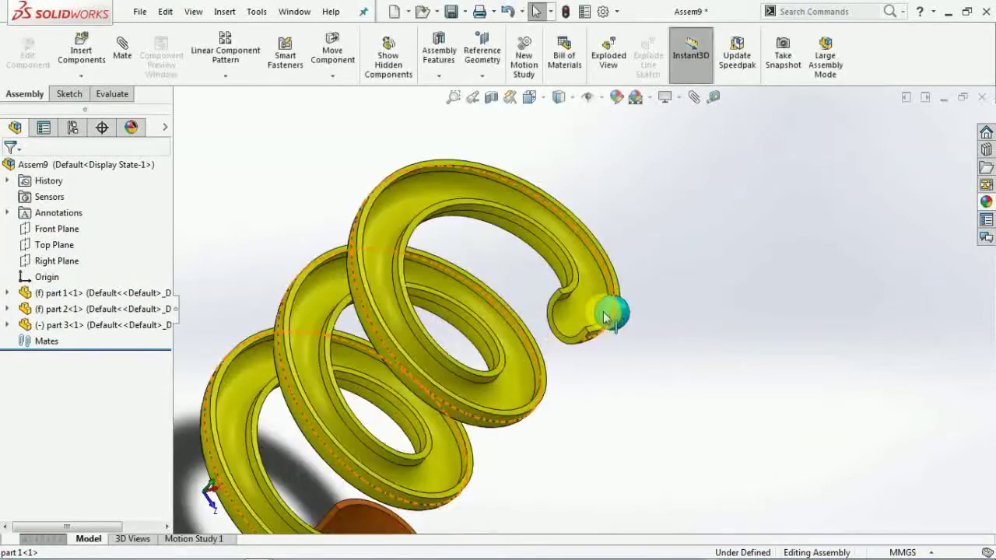
{"action": "left_click_drag", "start_coordinate": [609, 319], "coordinate": [568, 306]}
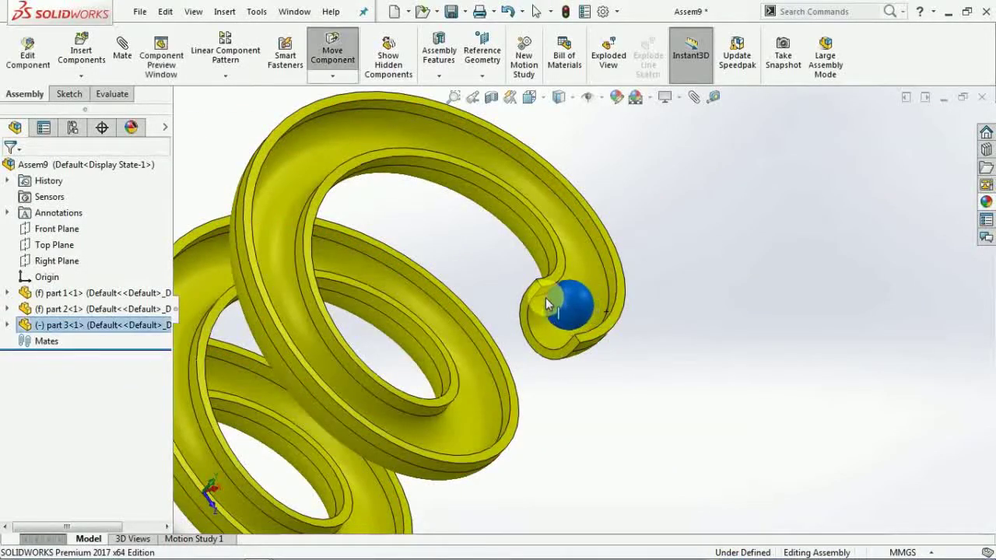
{"action": "middle_click_drag", "start_coordinate": [612, 414], "coordinate": [610, 339]}
{"action": "scroll", "coordinate": [610, 339], "scroll_direction": "down", "scroll_amount": 5}
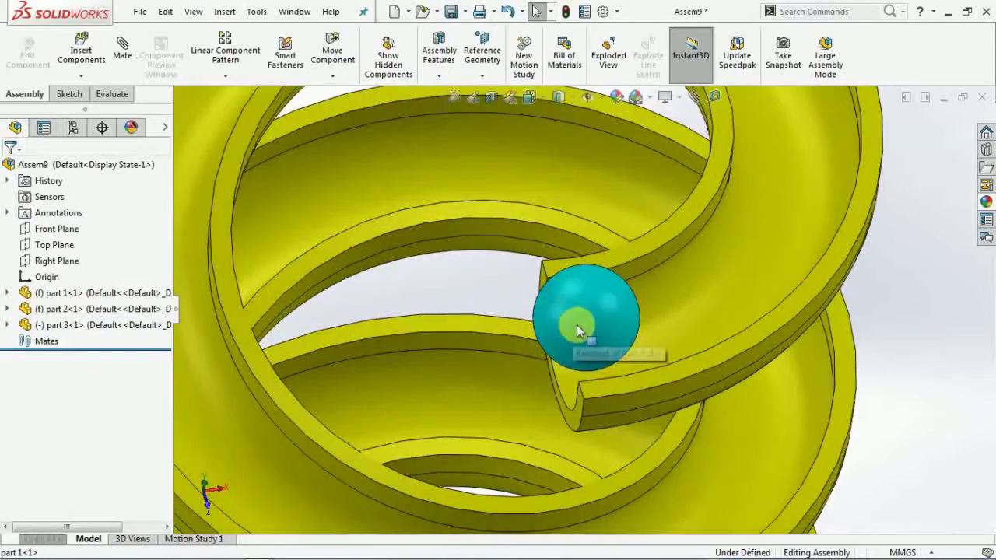
{"action": "left_click_drag", "start_coordinate": [611, 339], "coordinate": [631, 326]}
{"action": "middle_click_drag", "start_coordinate": [631, 325], "coordinate": [567, 333]}
{"action": "left_click_drag", "start_coordinate": [568, 333], "coordinate": [509, 362]}
{"action": "middle_click_drag", "start_coordinate": [509, 362], "coordinate": [574, 406]}
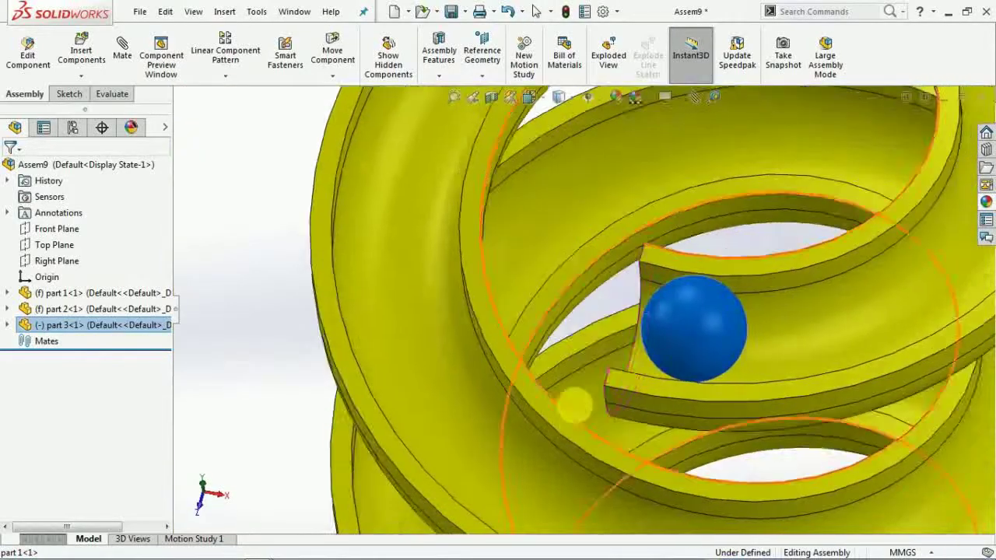
{"action": "scroll", "coordinate": [574, 406], "scroll_direction": "up", "scroll_amount": 3}
{"action": "left_click", "coordinate": [936, 387]}
- Place a copy of the ball a short way further along the channel and adjust it so it sits inside the walls
{"action": "scroll", "coordinate": [607, 321], "scroll_direction": "down", "scroll_amount": 6}
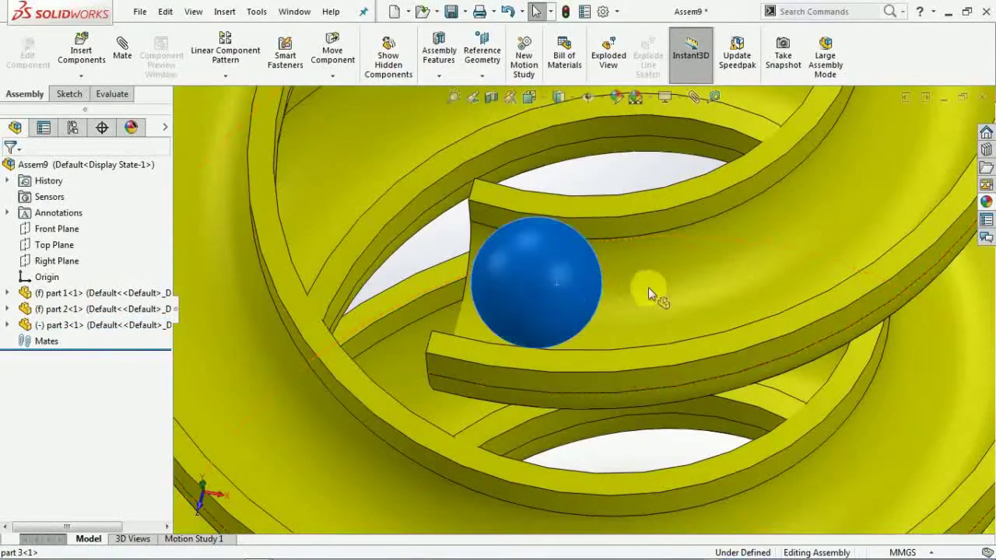
{"action": "left_click_drag", "start_coordinate": [745, 247], "coordinate": [768, 249]}
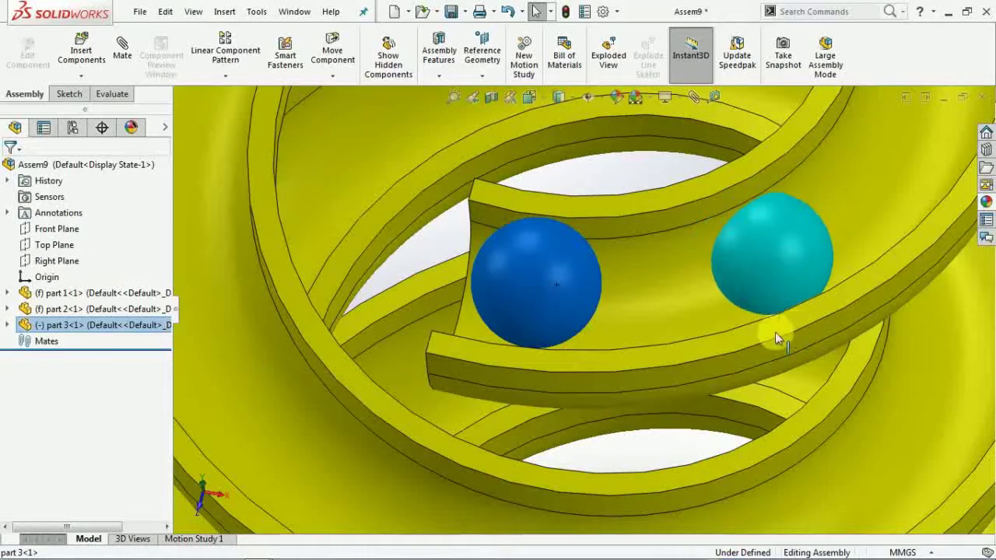
{"action": "scroll", "coordinate": [716, 304], "scroll_direction": "up", "scroll_amount": 5}
{"action": "middle_click_drag", "start_coordinate": [700, 317], "coordinate": [646, 354]}
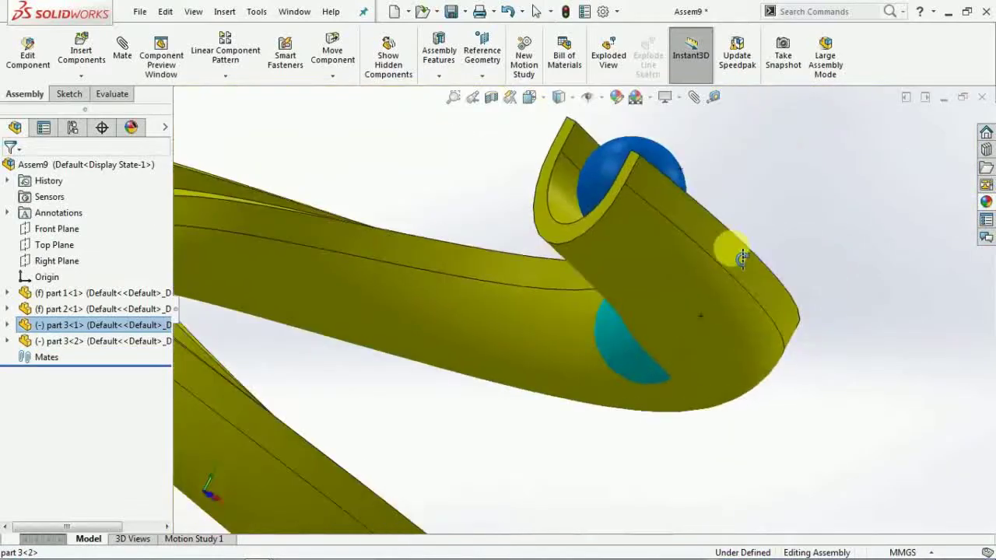
{"action": "left_click", "coordinate": [665, 354]}
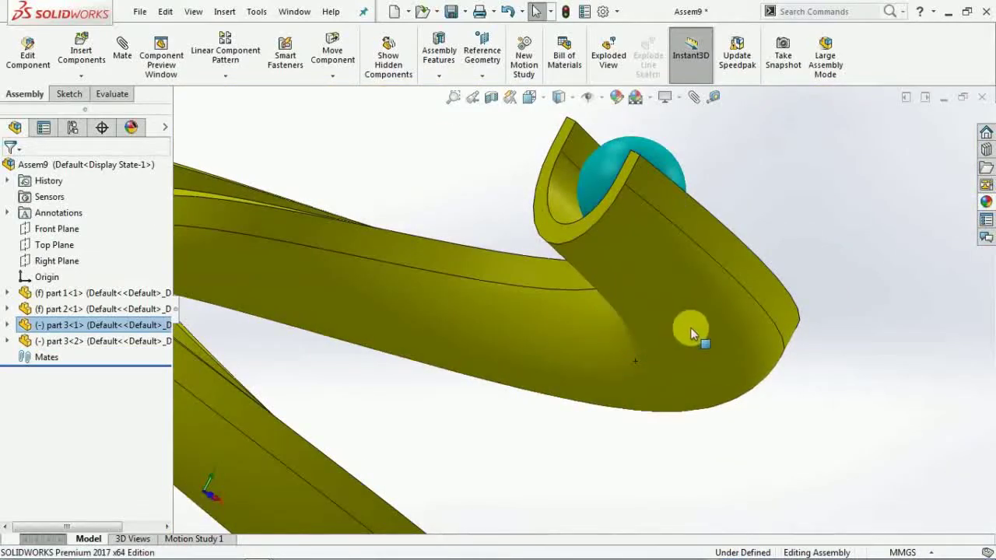
{"action": "left_click", "coordinate": [827, 405]}
{"action": "middle_click_drag", "start_coordinate": [773, 378], "coordinate": [717, 309]}
{"action": "left_click", "coordinate": [720, 308]}
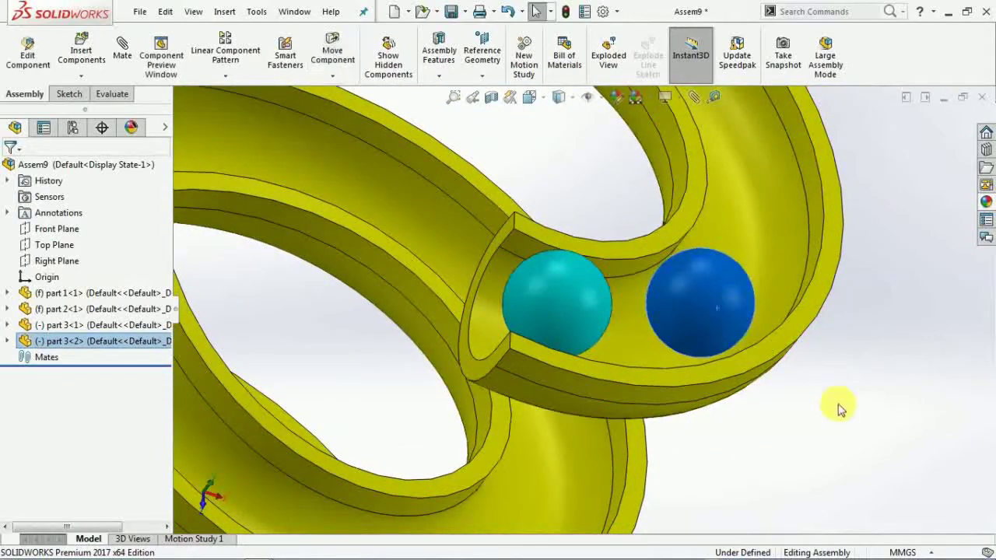
{"action": "left_click", "coordinate": [840, 408]}
- Apply the Plain White scene to the assembly and return to a view of the whole slide
{"action": "scroll", "coordinate": [778, 373], "scroll_direction": "up", "scroll_amount": 10}
{"action": "middle_click_drag", "start_coordinate": [701, 344], "coordinate": [576, 393]}
{"action": "scroll", "coordinate": [576, 393], "scroll_direction": "down", "scroll_amount": 8}
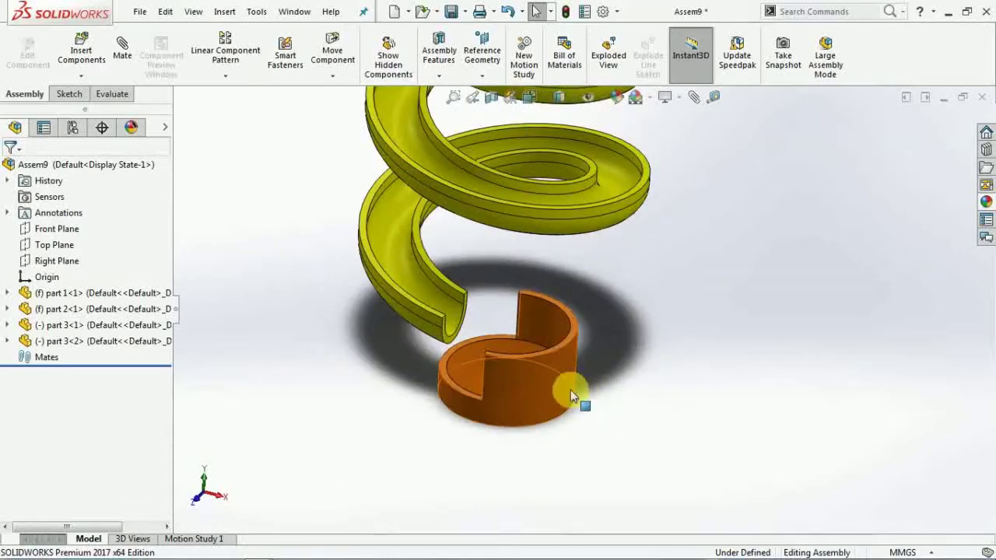
{"action": "scroll", "coordinate": [549, 381], "scroll_direction": "up", "scroll_amount": 6}
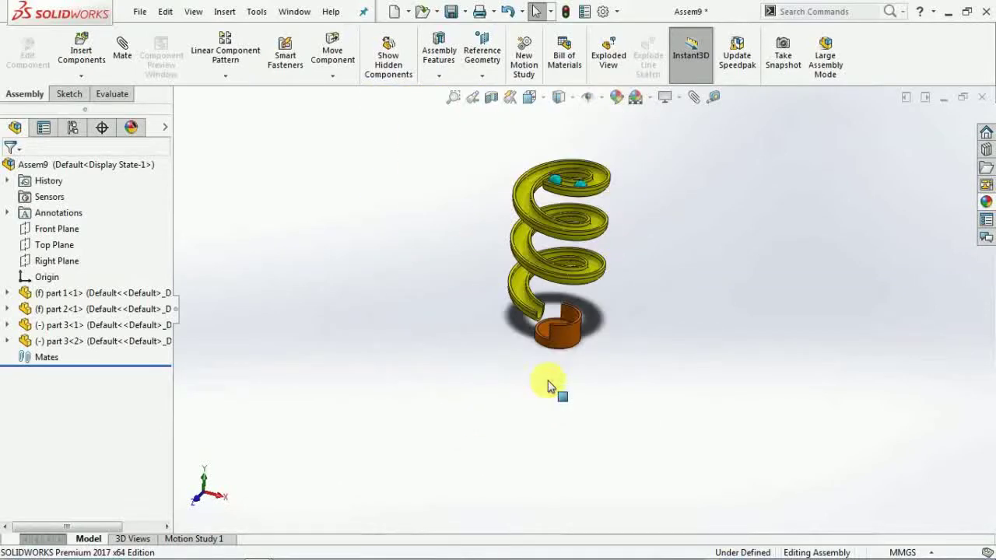
{"action": "middle_click_drag", "start_coordinate": [493, 378], "coordinate": [593, 285]}
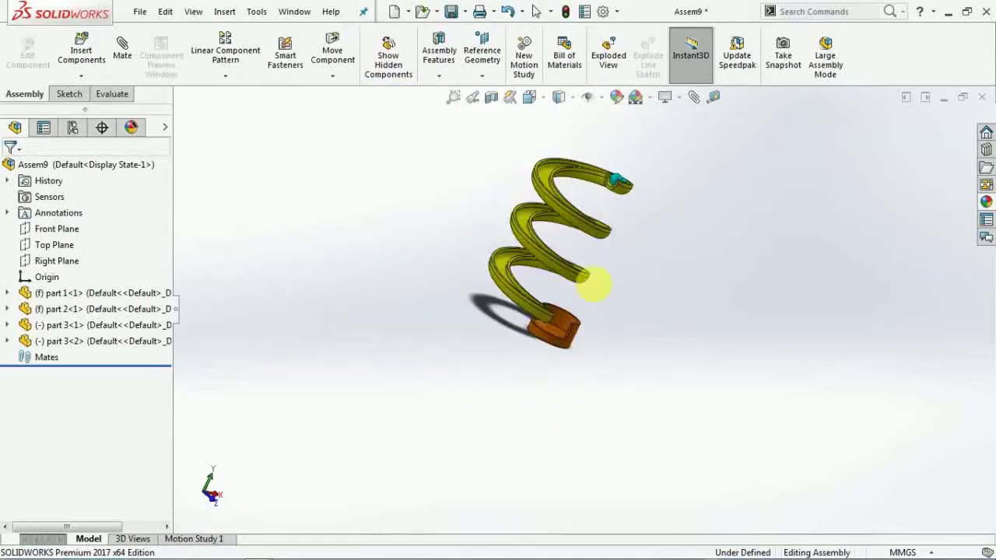
{"action": "left_click", "coordinate": [649, 97]}
{"action": "left_click", "coordinate": [643, 130]}
{"action": "middle_click_drag", "start_coordinate": [599, 244], "coordinate": [654, 383]}
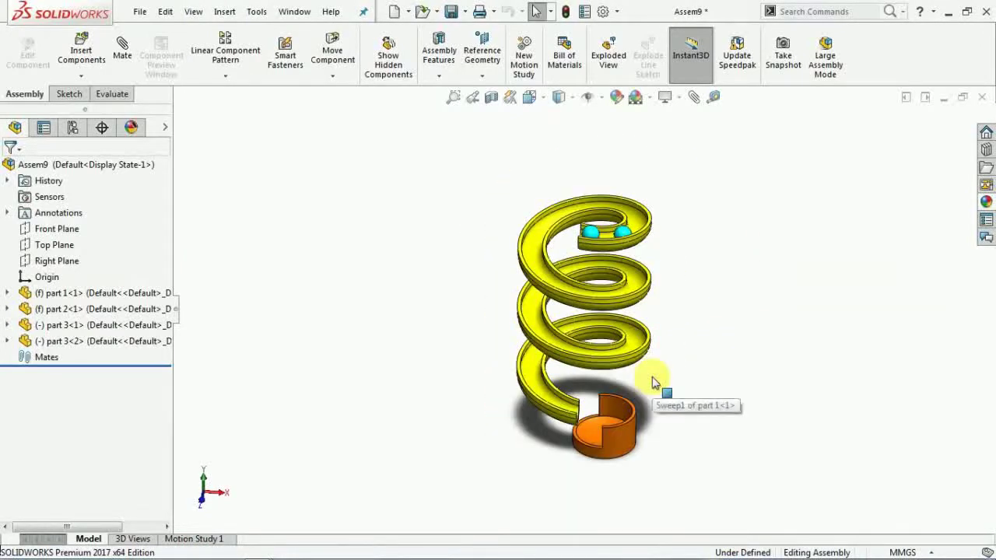
- Open Motion Study 1 for the slide assembly
{"action": "left_click", "coordinate": [193, 538]}
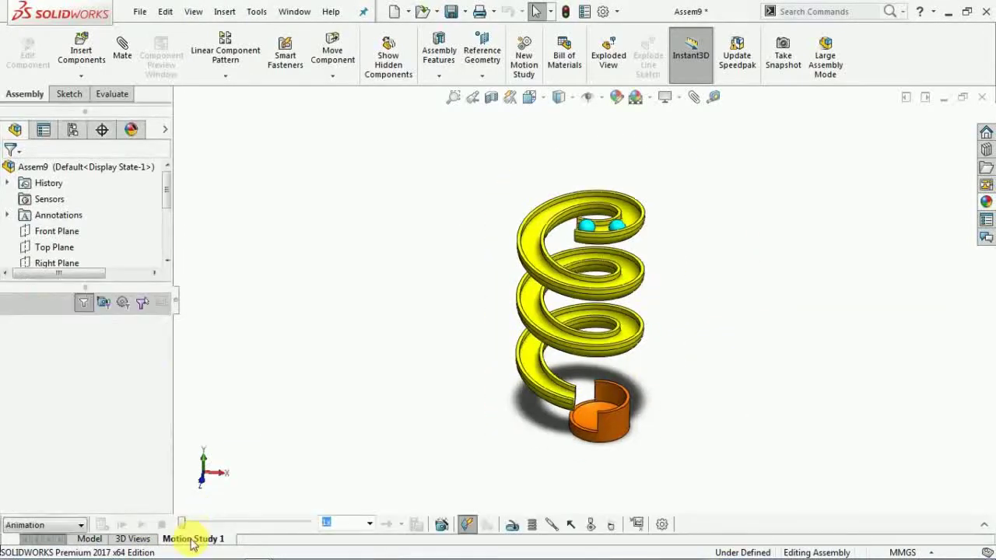